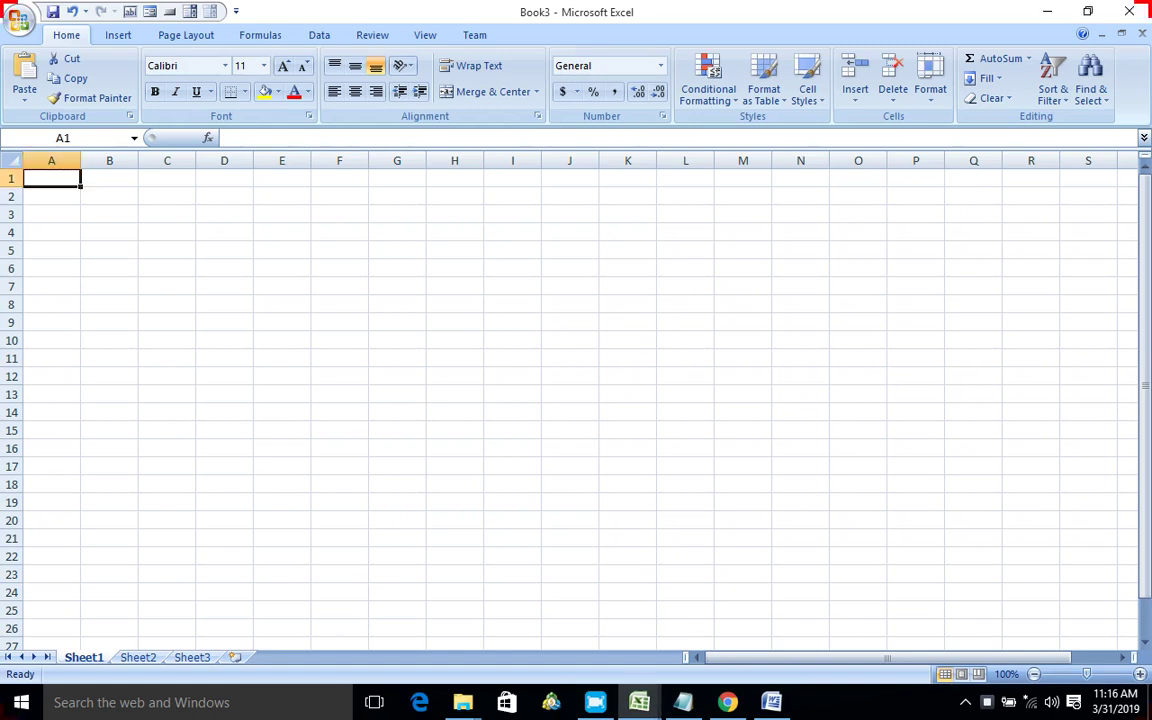
Step: Enter 'Steban Infotech Limited' in A1 and enlarge it to an 18-point font
type("Steban")
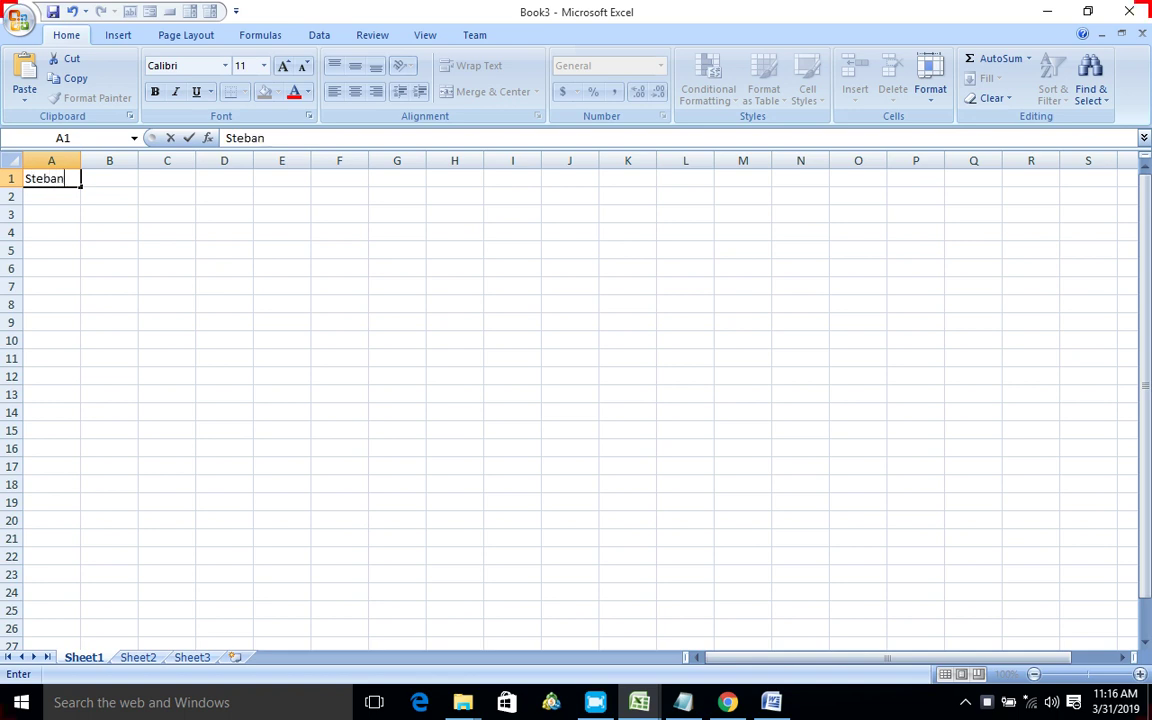
type(" In")
type("fotech ")
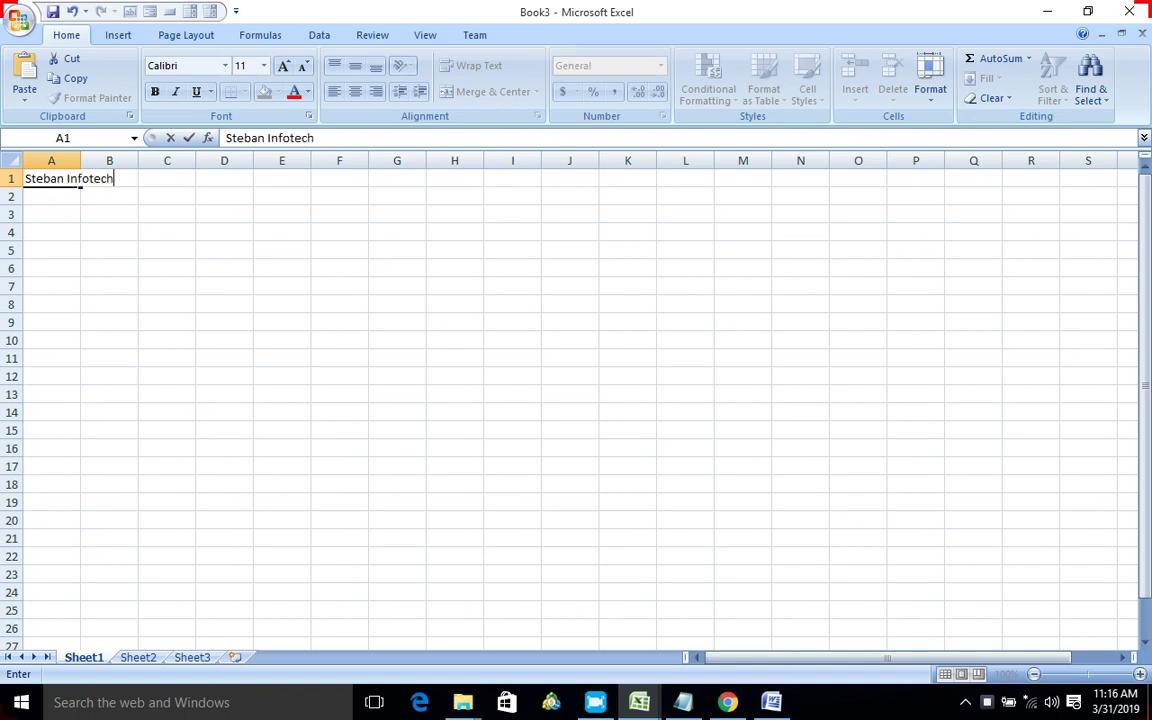
type("L")
type("imited")
left_click(51, 250)
left_click(51, 178)
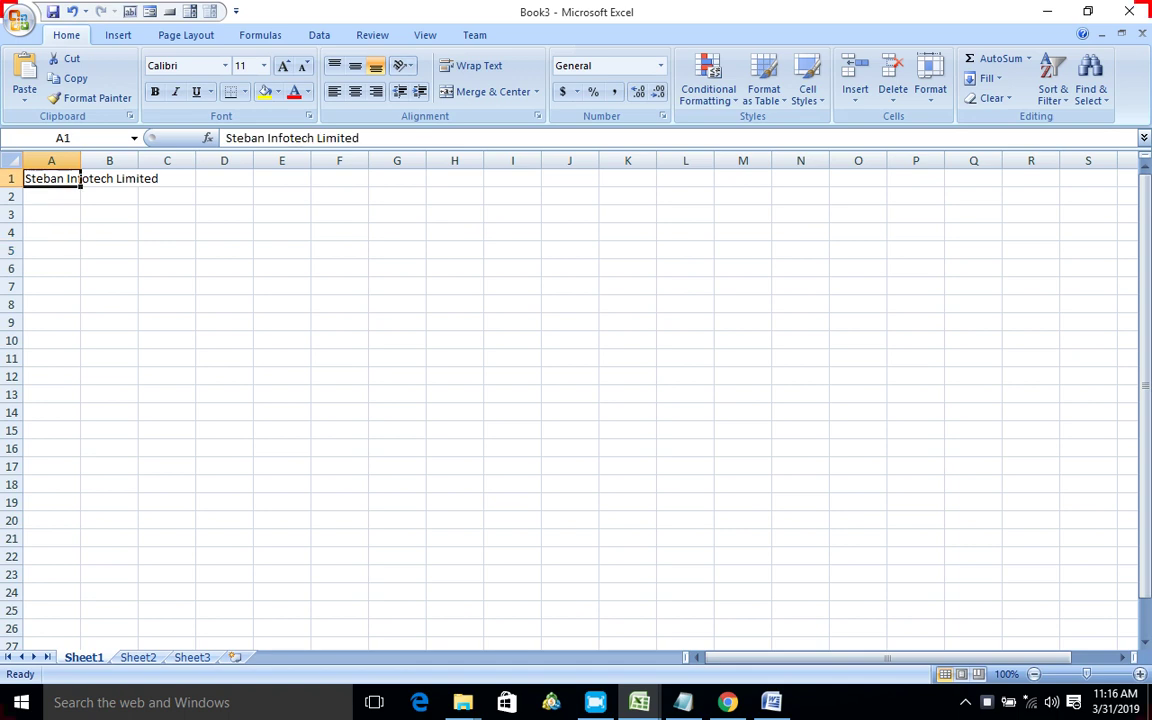
left_click(283, 65)
left_click(283, 65)
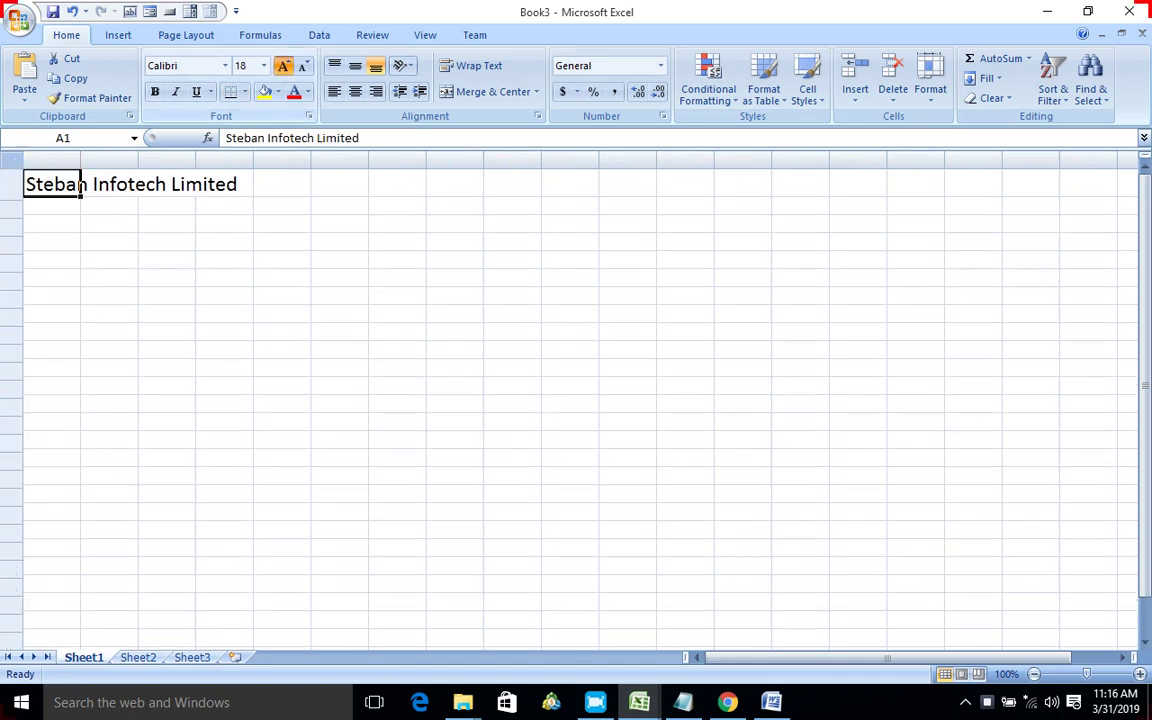
left_click(283, 65)
left_click(109, 245)
left_click(51, 227)
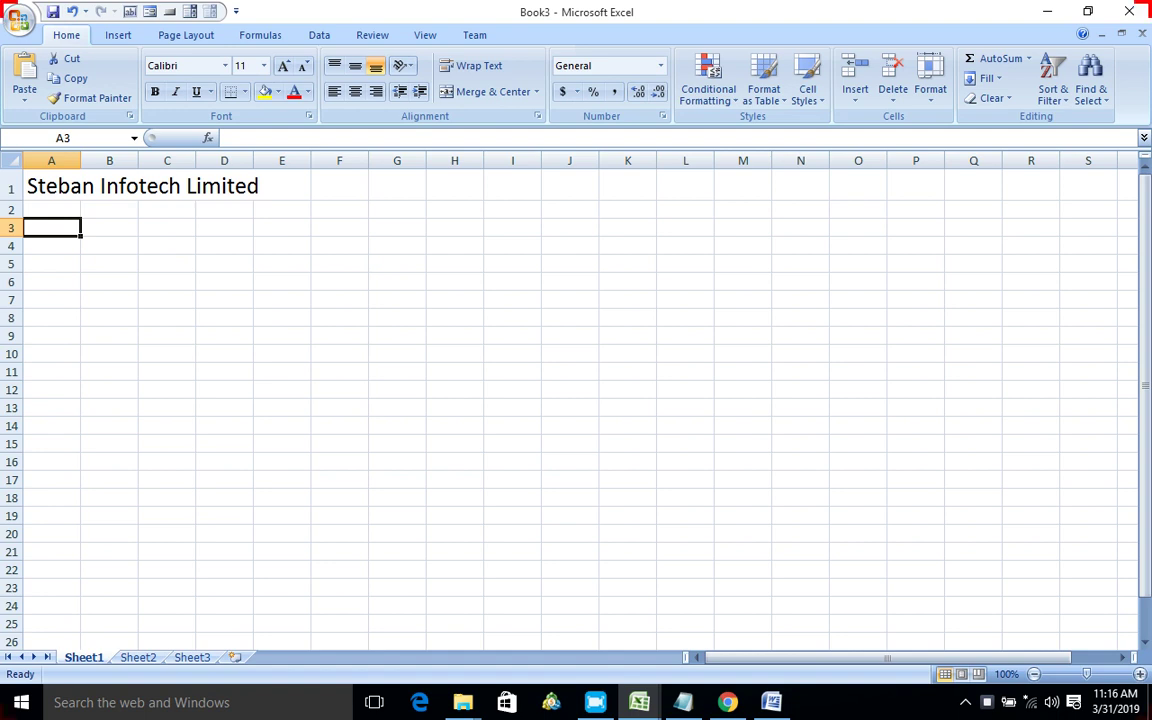
Step: Enter 'Payment Voucher' in cell A4
left_click(51, 245)
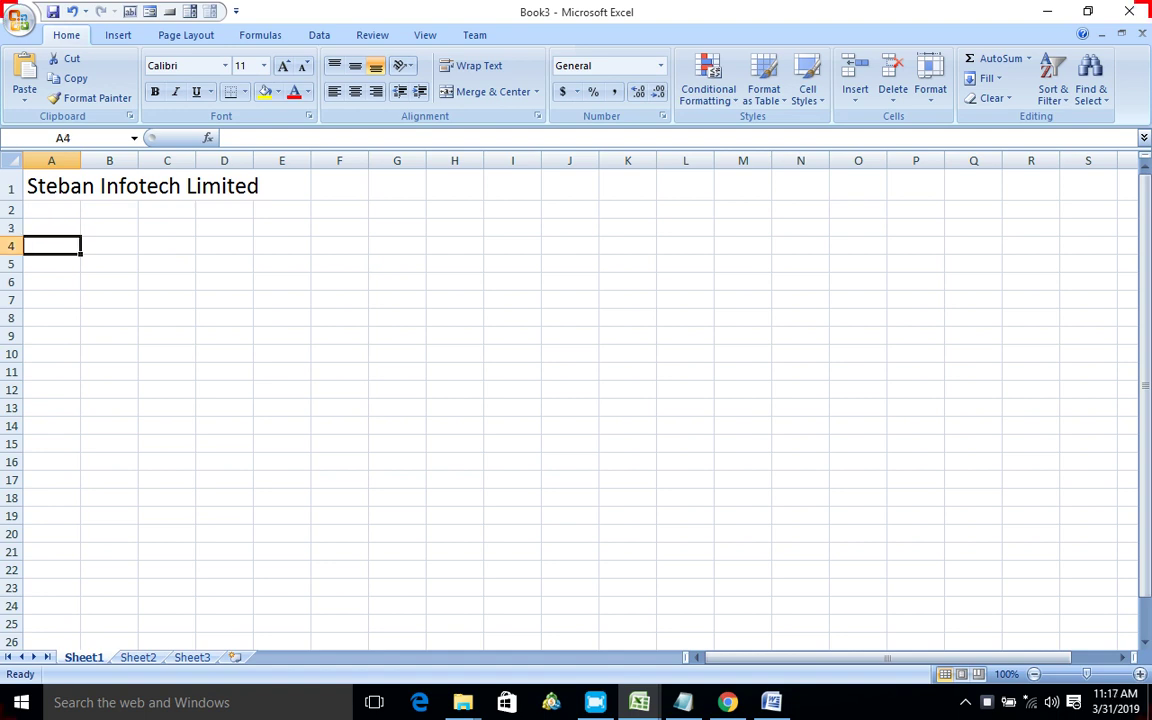
type("Pay")
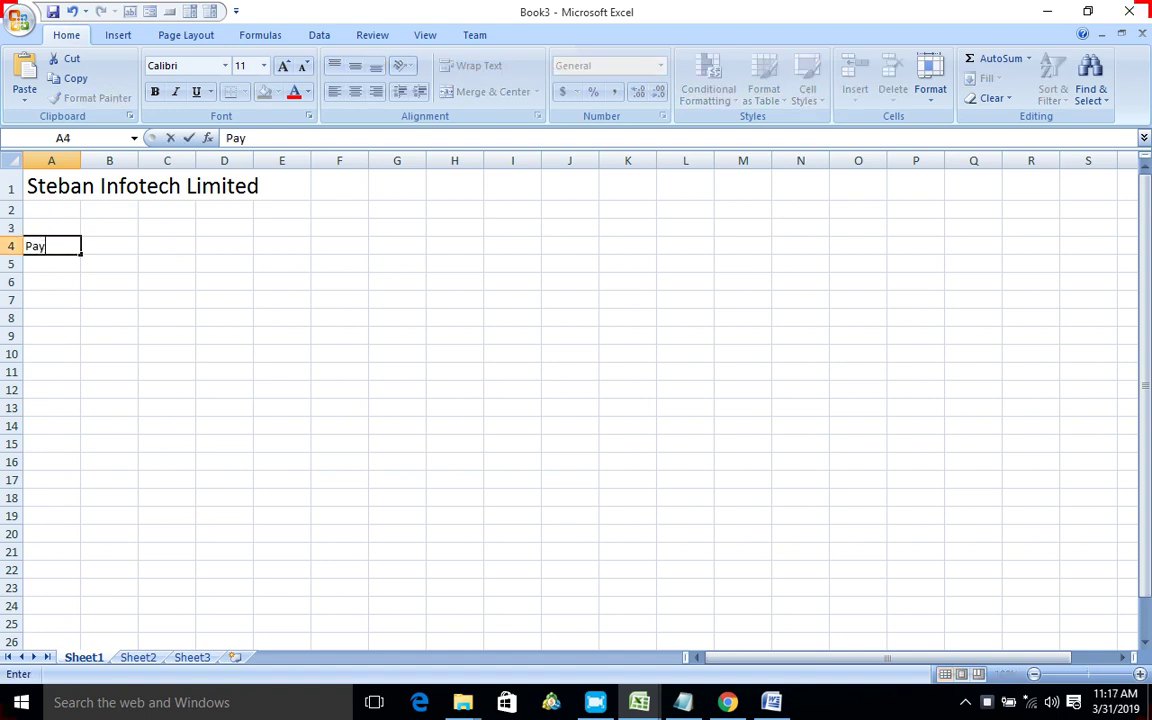
type("ment")
type(" Vou")
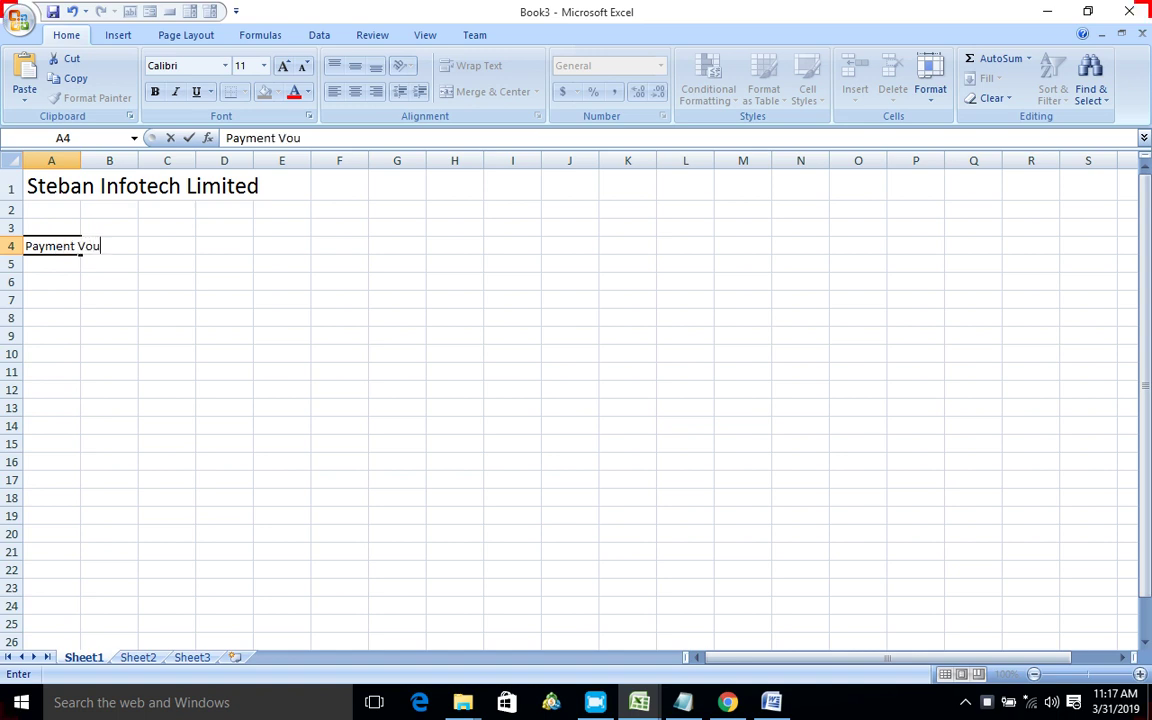
type("c")
type("her")
left_click(282, 299)
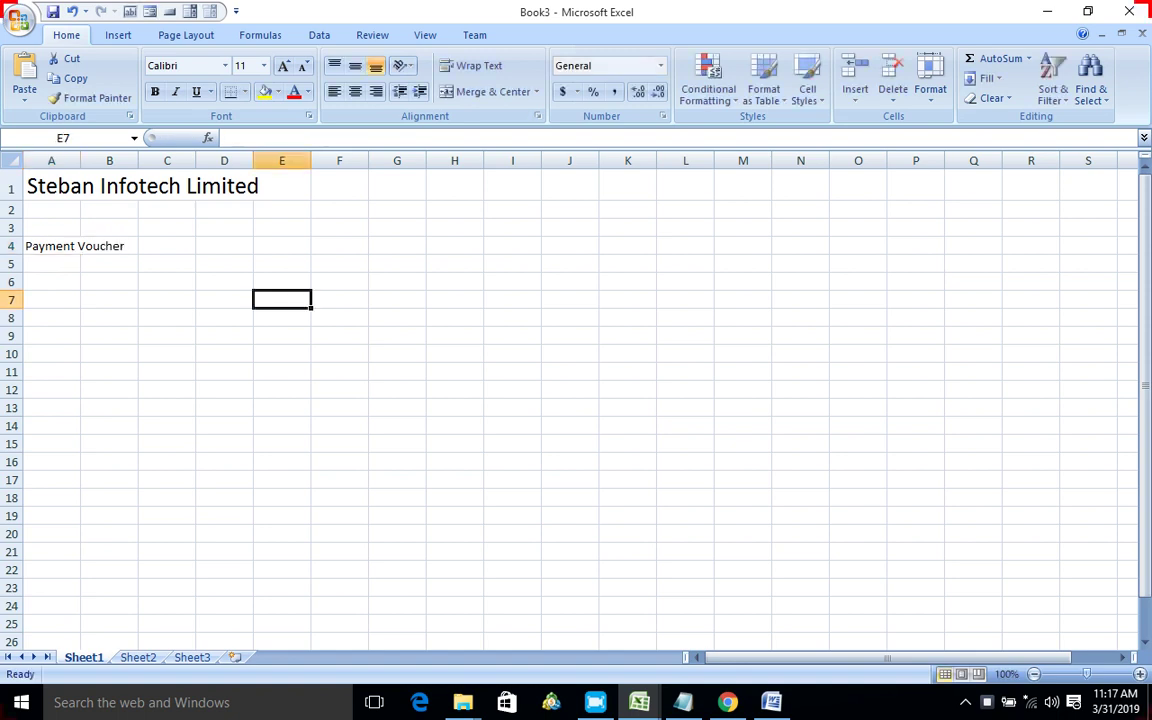
Step: Add the labels 'Date' in E3 and 'Cashier' in E4
left_click(282, 227)
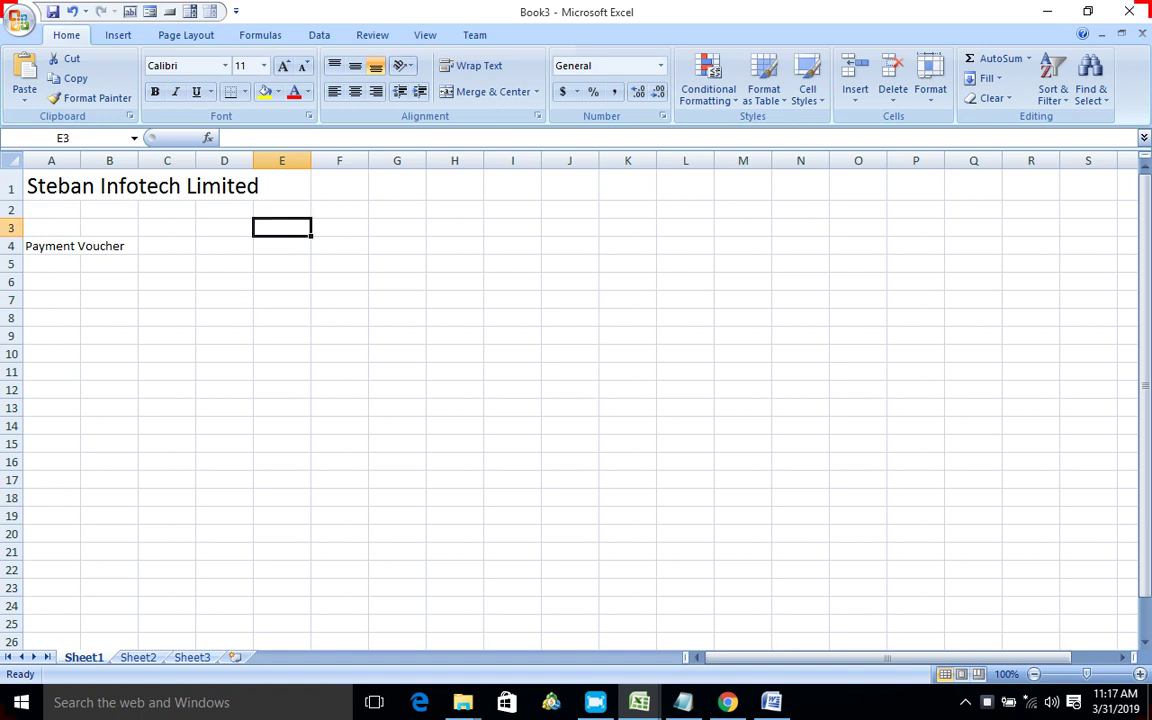
type("Da")
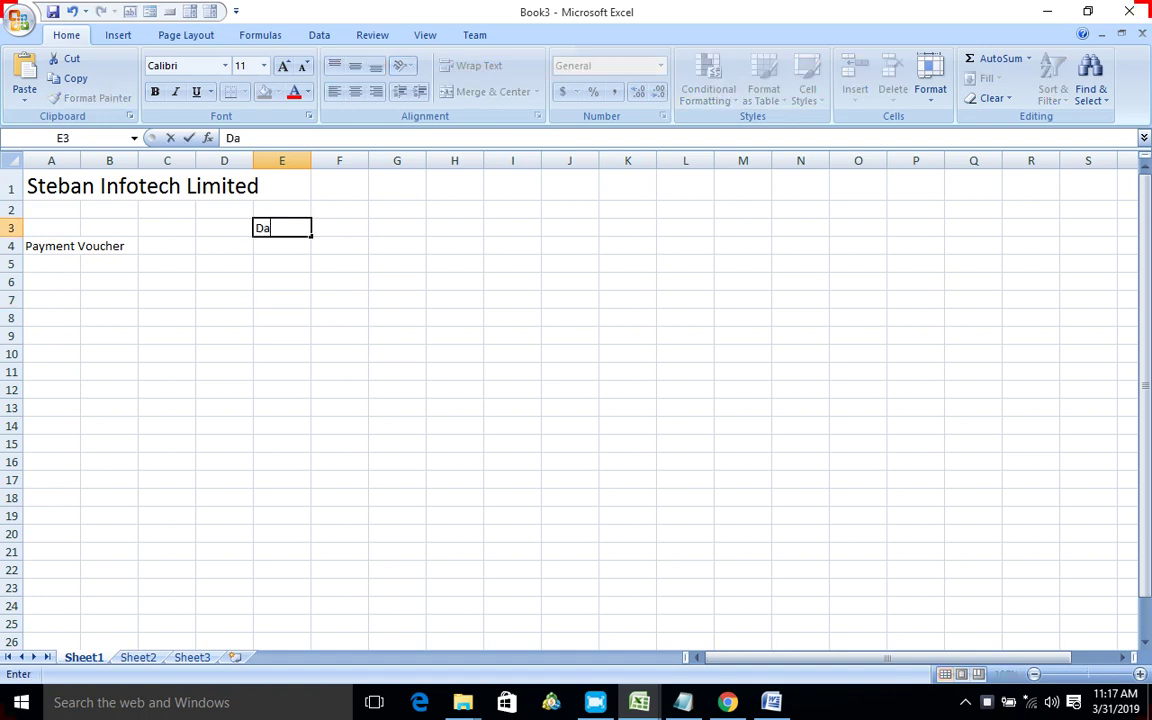
type("te")
key("Return")
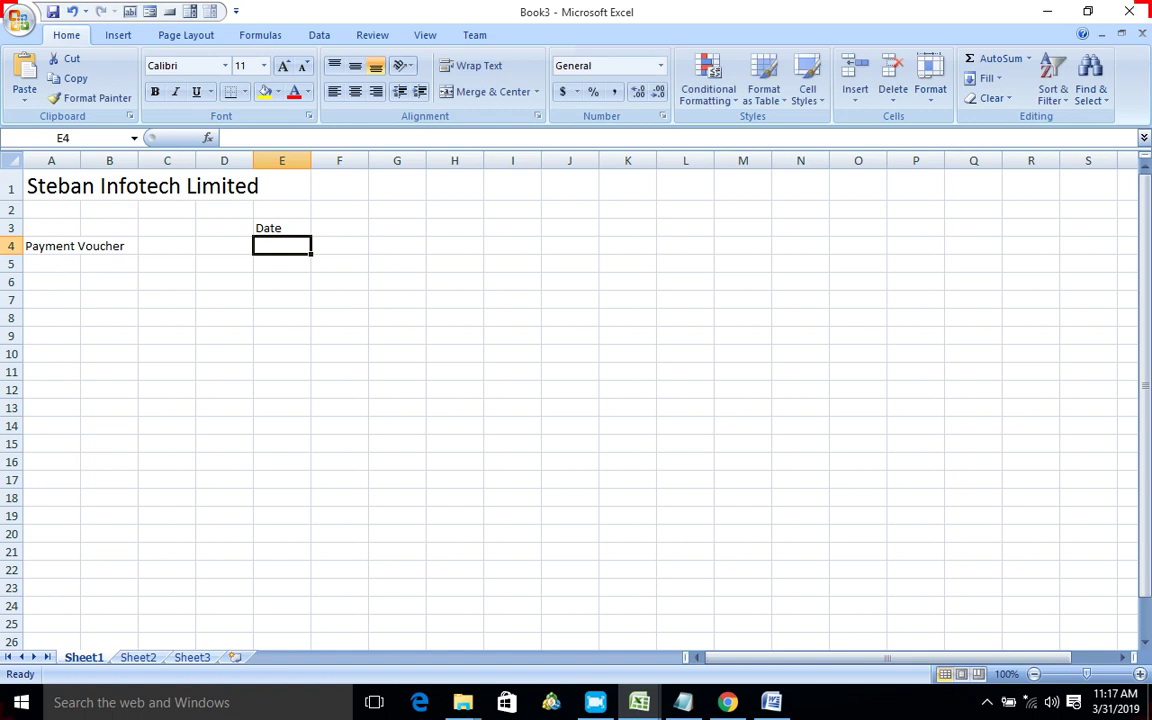
type("Cash")
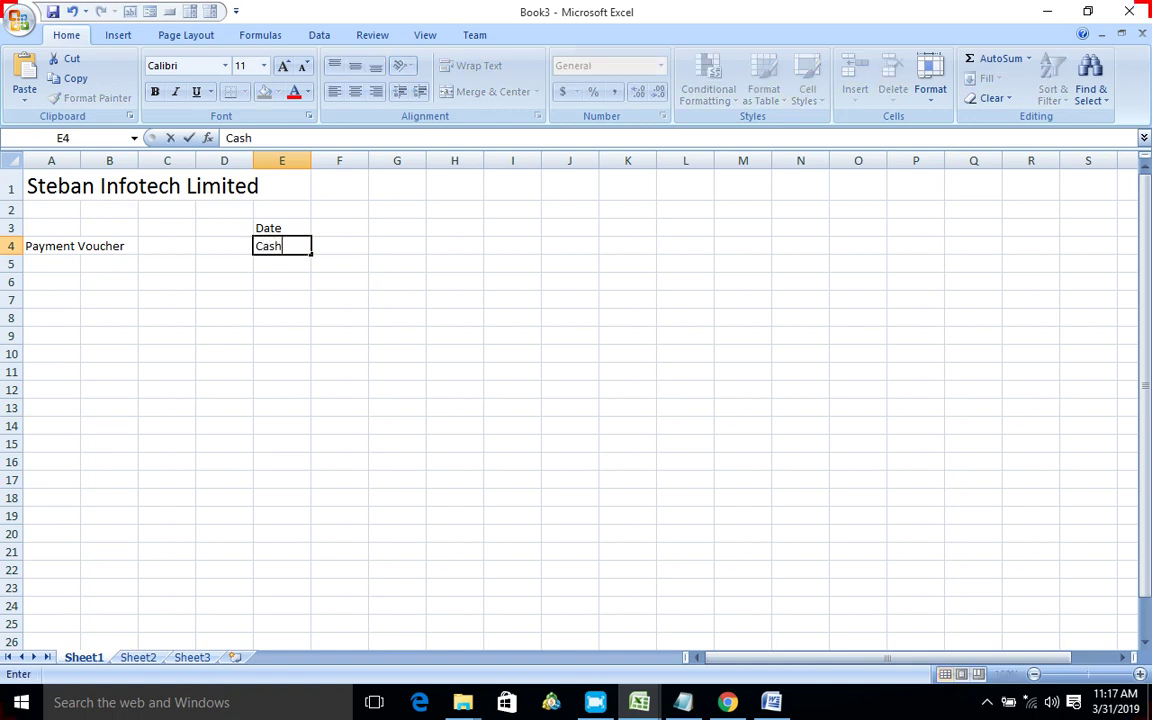
type("ier")
key("Return")
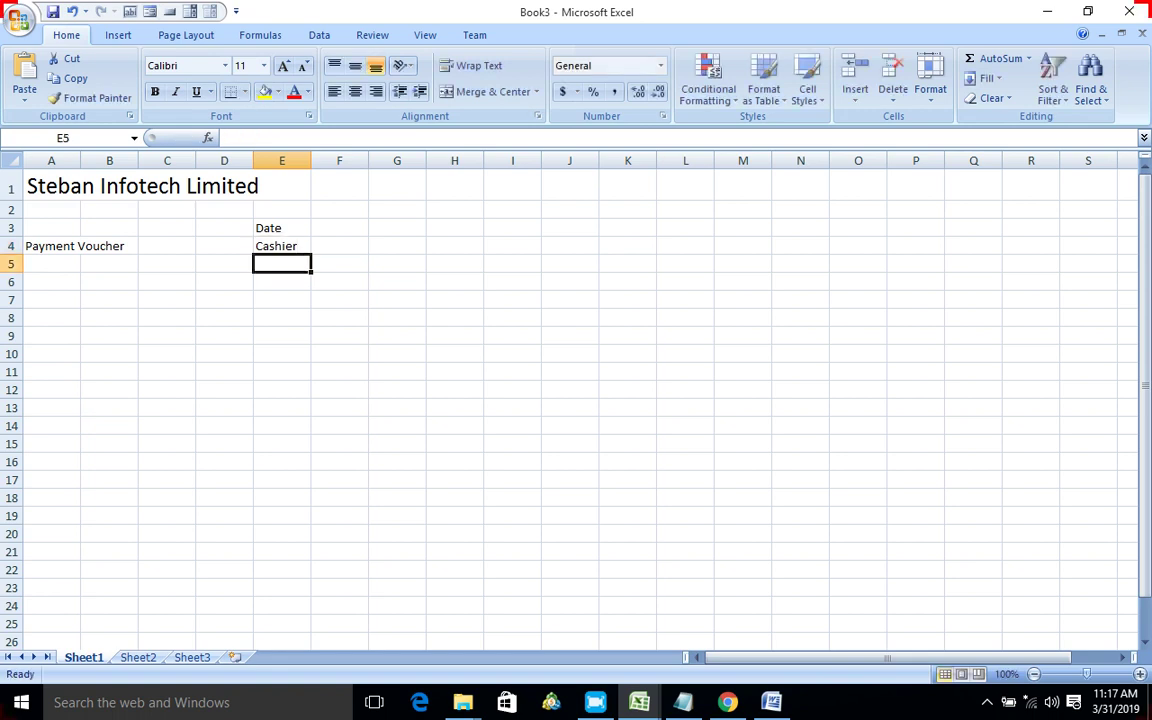
left_click(281, 281)
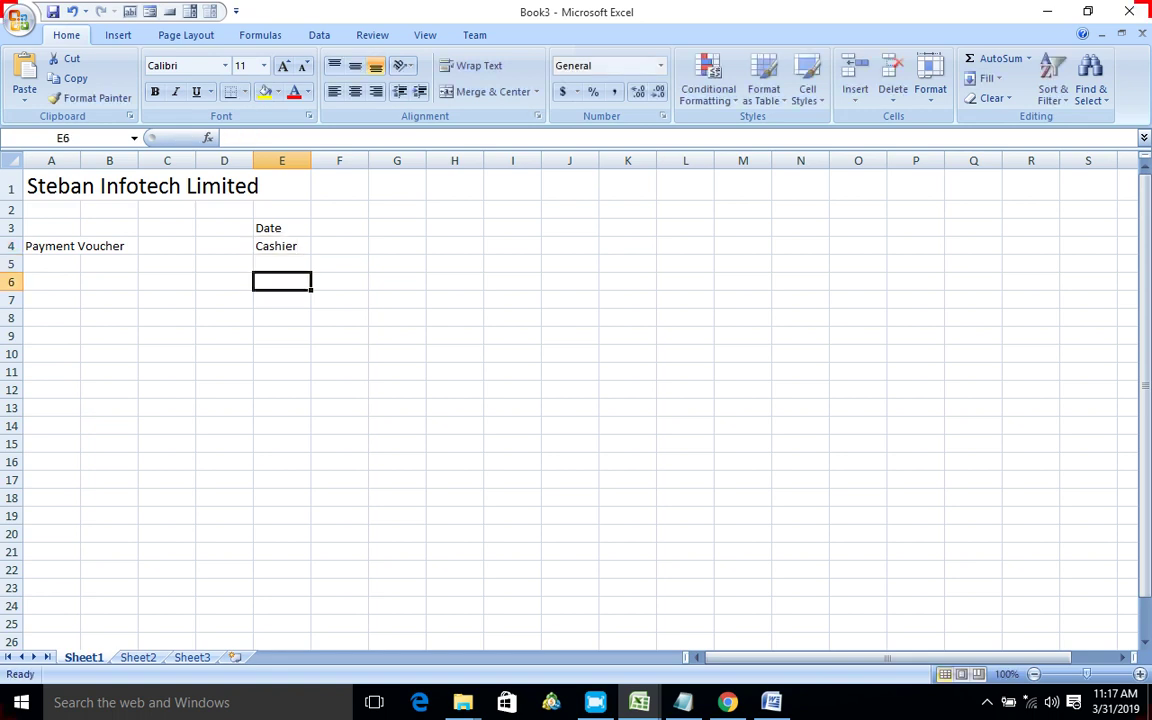
left_click(51, 281)
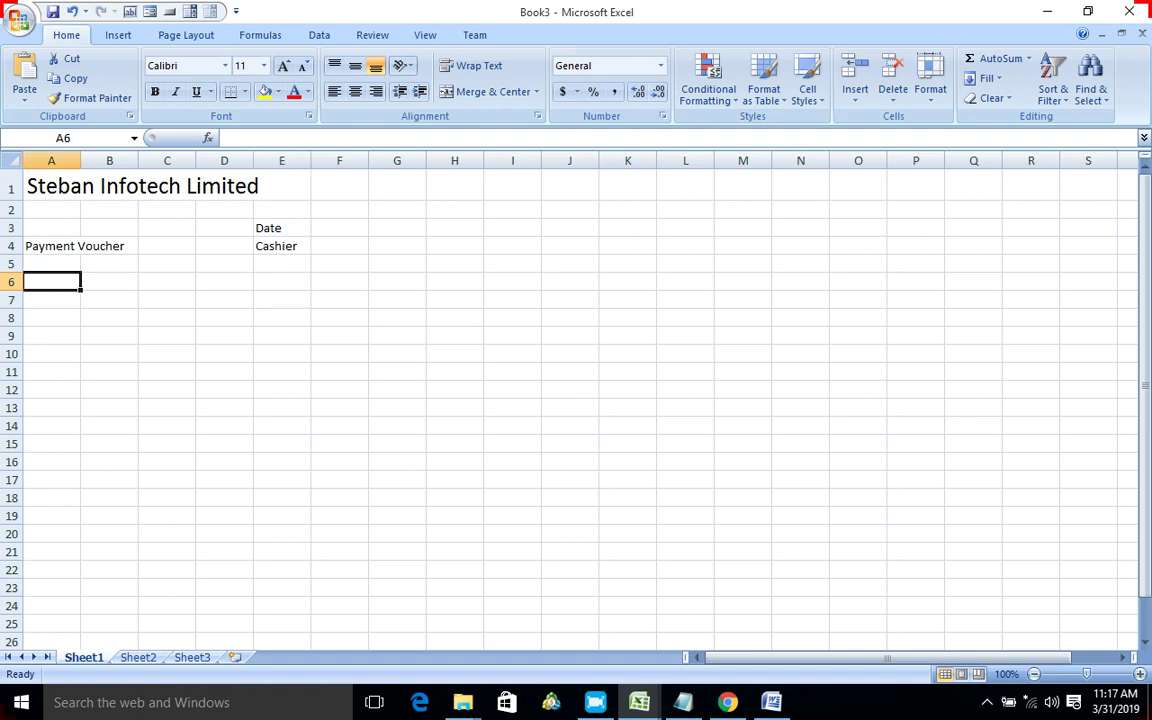
Step: Enter the headings '#' in A6 and 'ReceiptNo' in B6, fixing a typo
type("#")
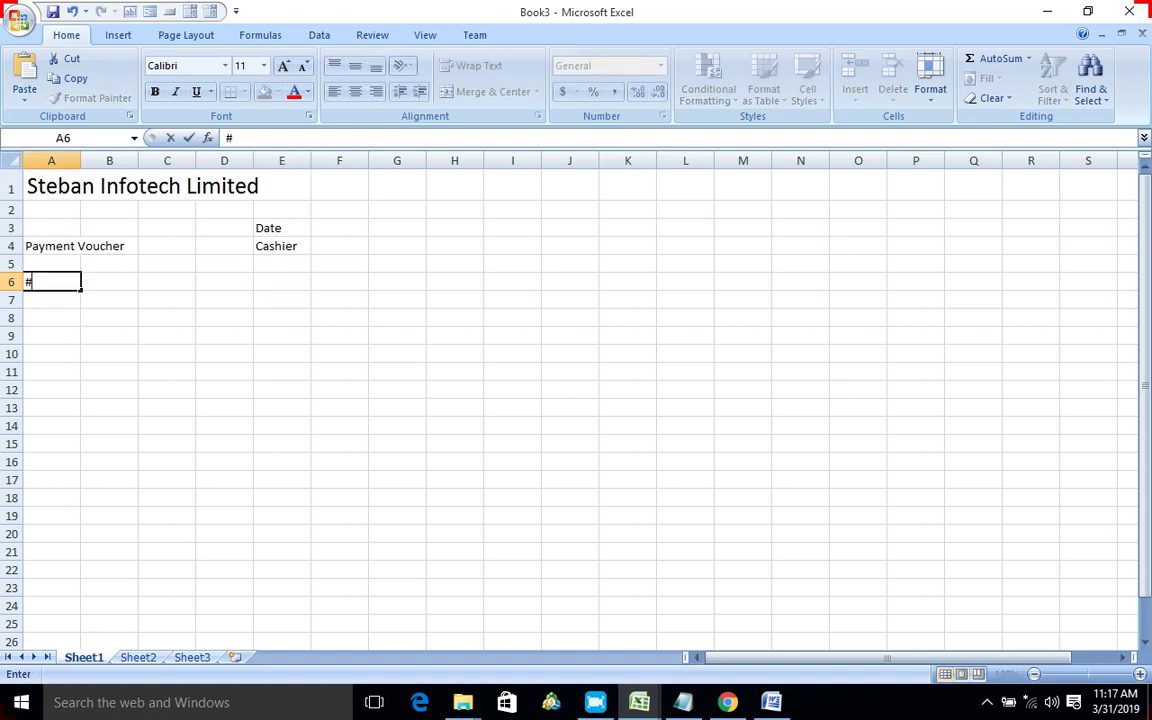
key("Tab")
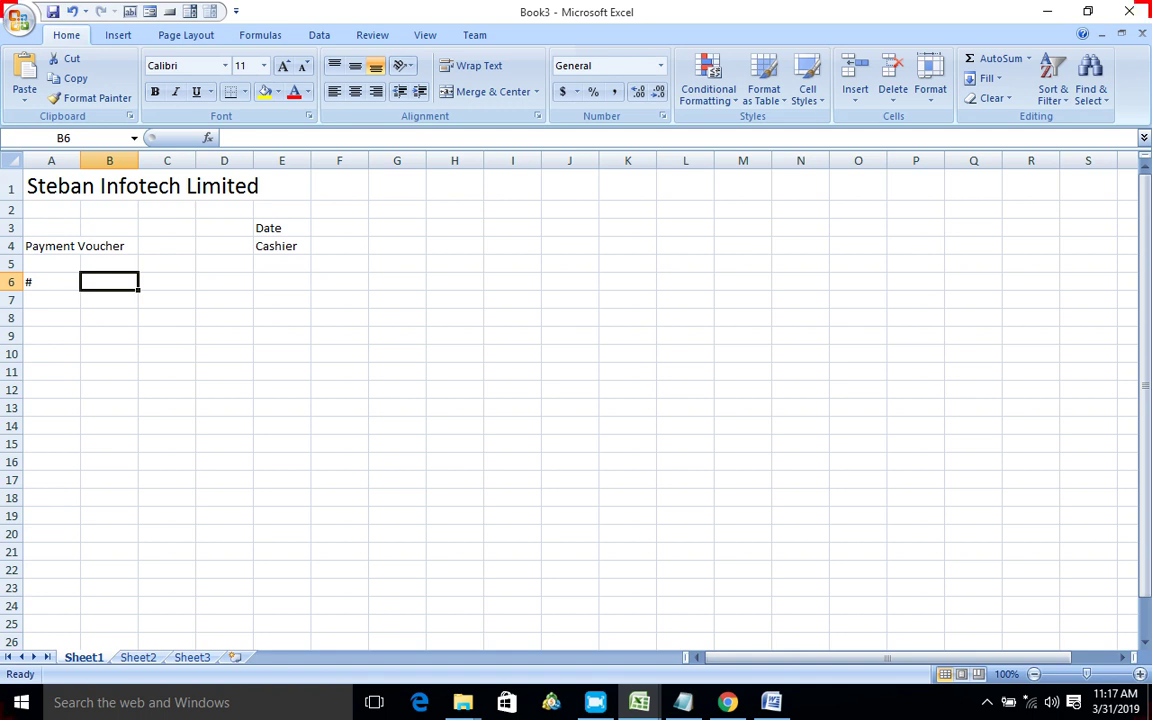
type("Re")
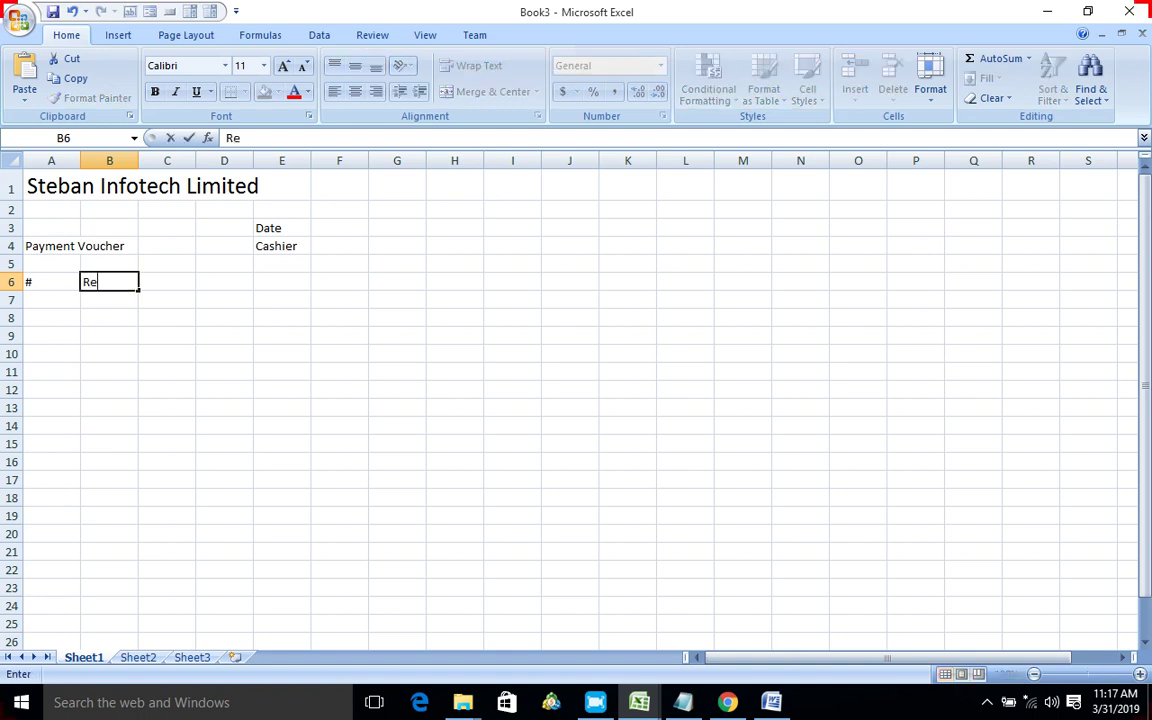
type("ceio")
key("BackSpace")
type("pt")
type("No")
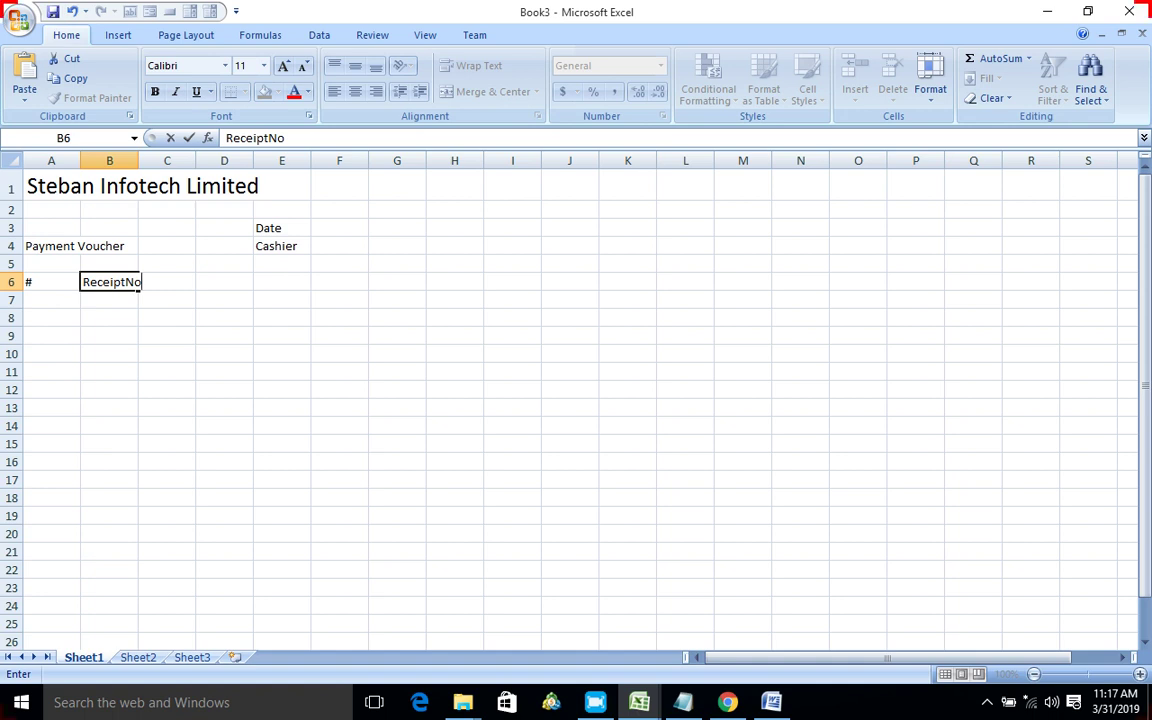
key("Tab")
key("Down")
key("Up")
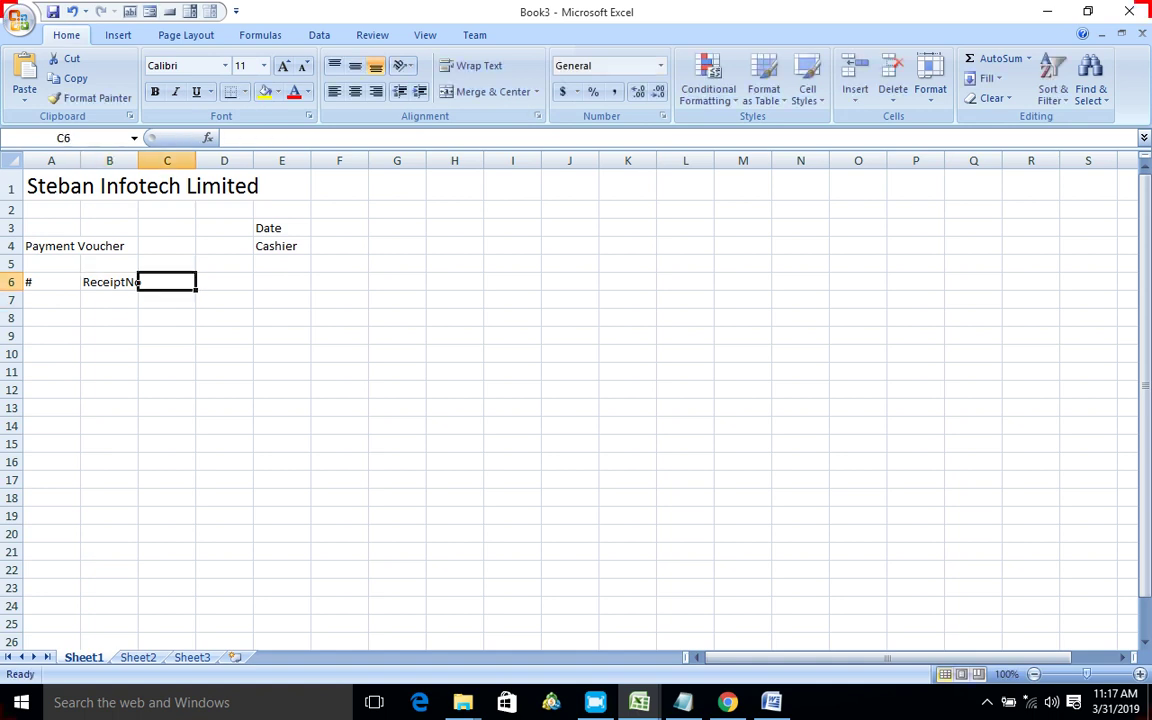
Step: Add the headings 'Payment Method', 'Description' and 'Amount' in C6, D6 and E6
type("Paym")
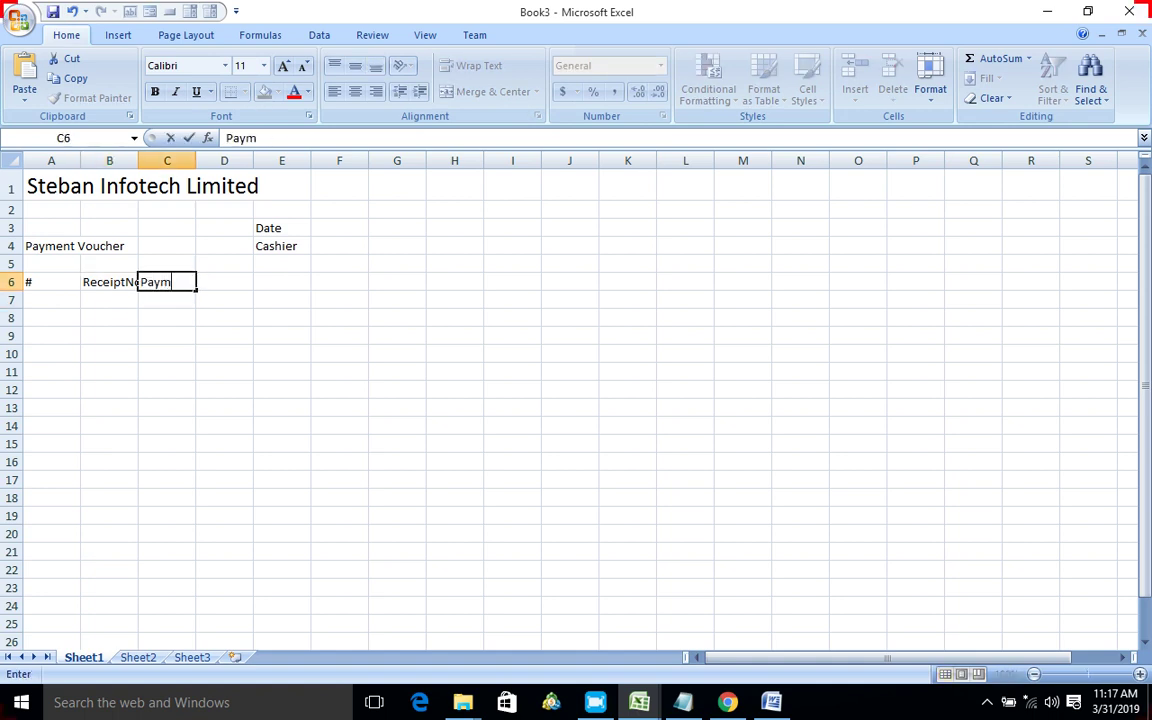
type("ent Me")
type("thod")
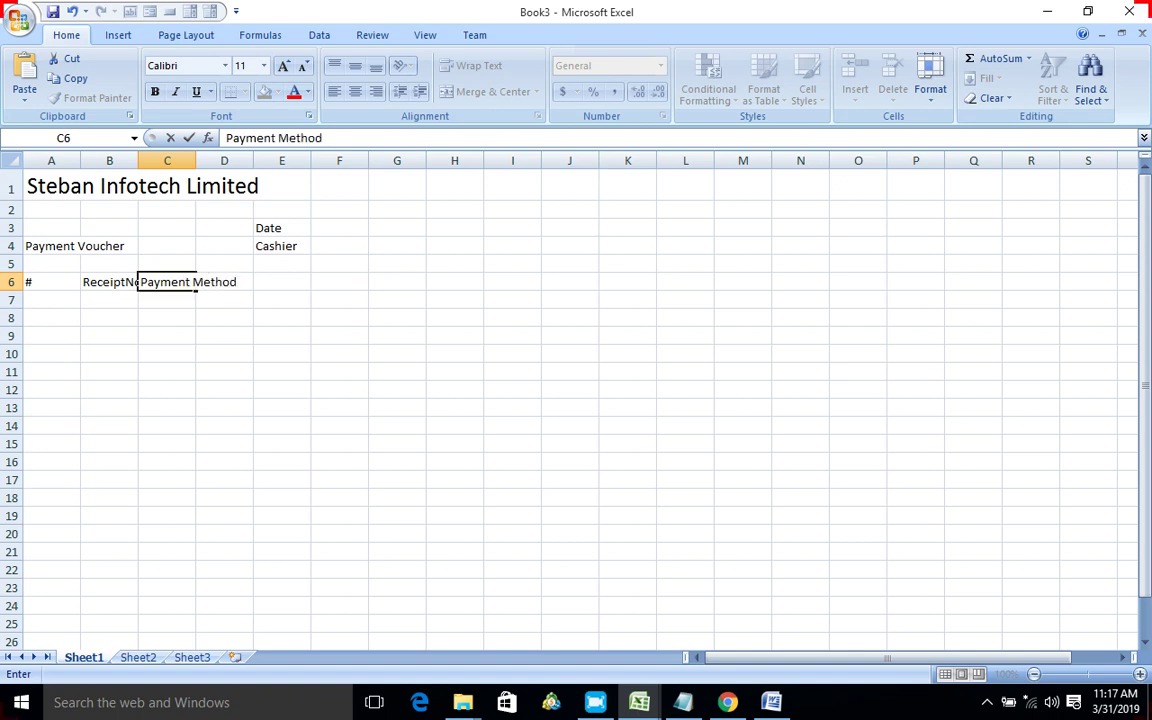
left_click(282, 282)
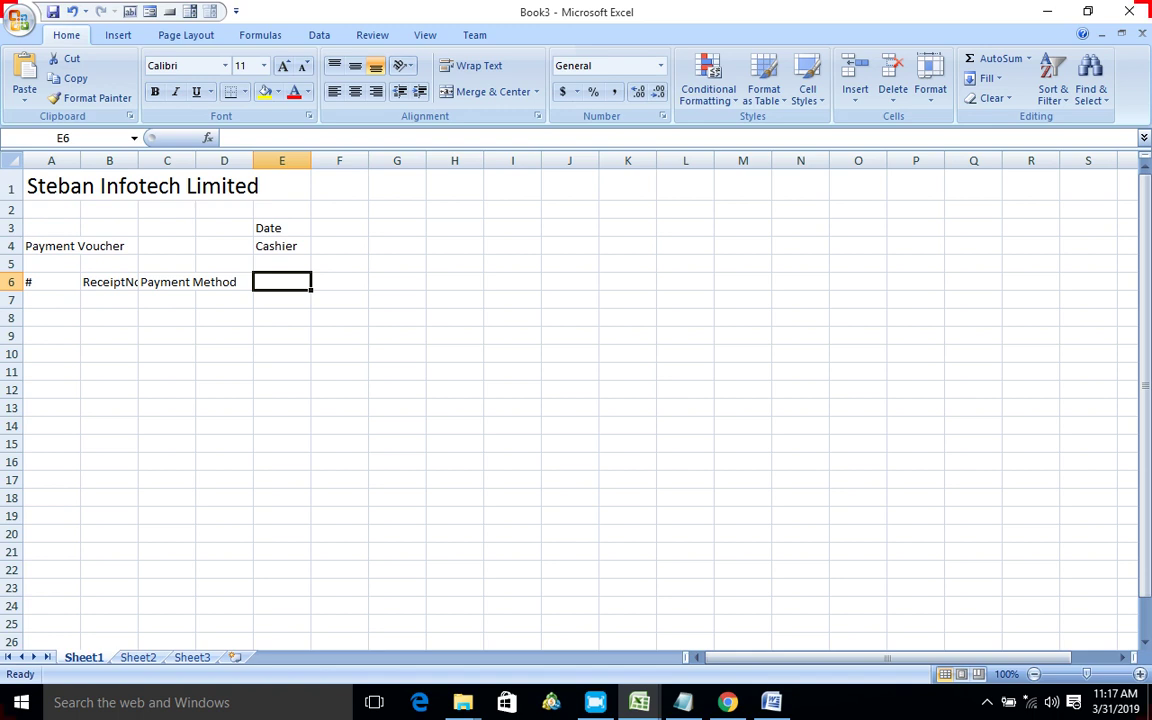
left_click(224, 282)
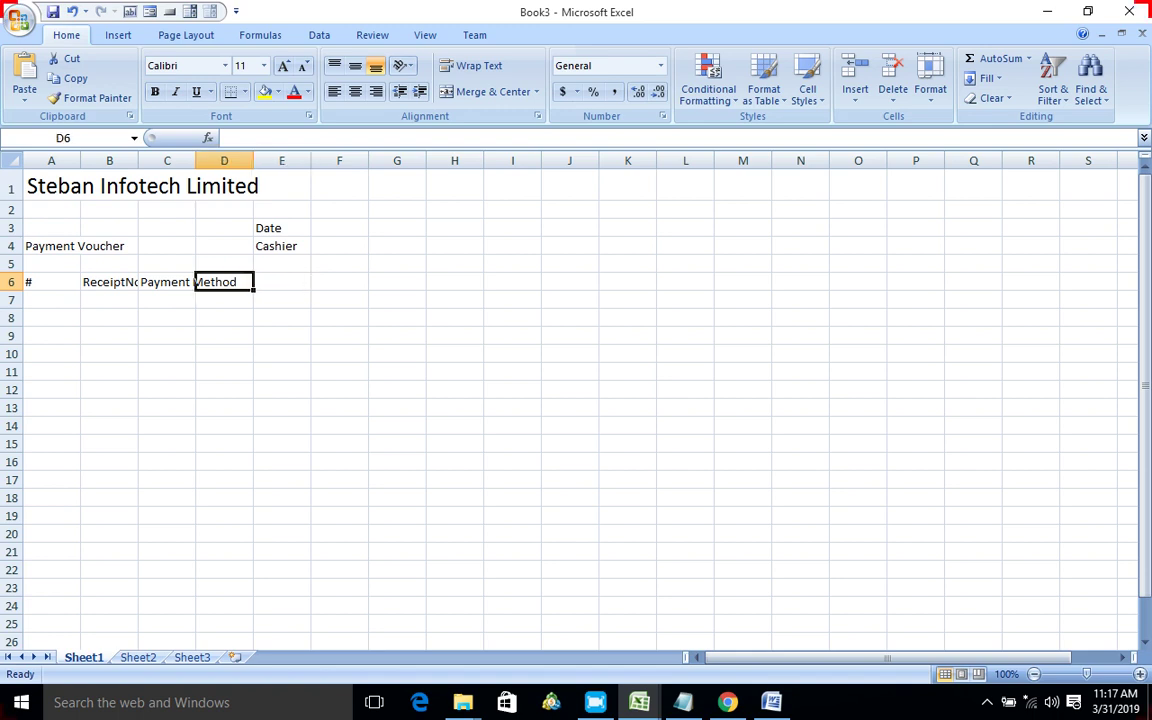
type("Descr")
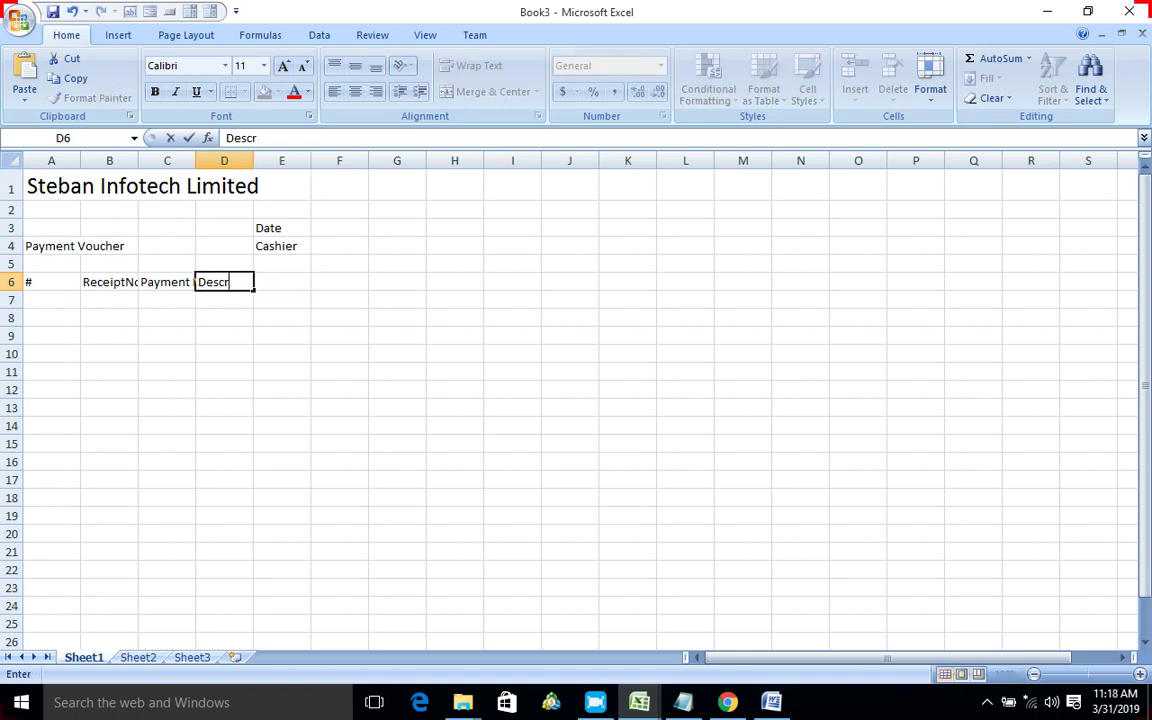
type("iption")
key("F2")
left_click(282, 299)
left_click(282, 281)
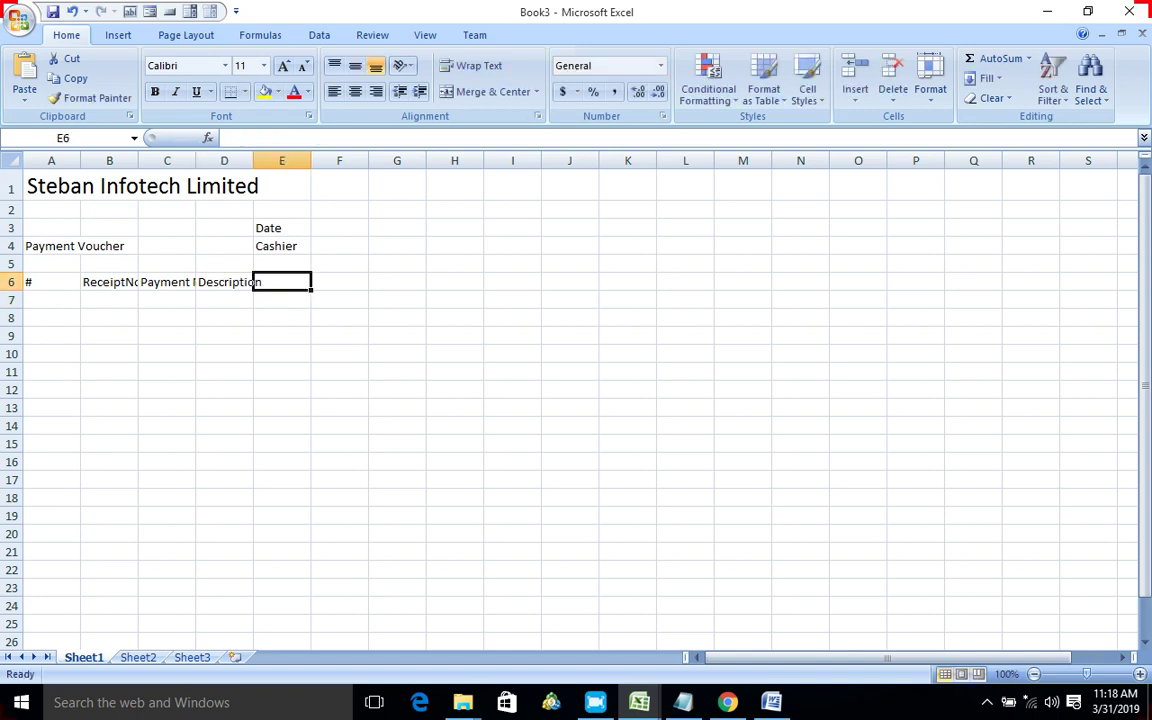
type("Amou")
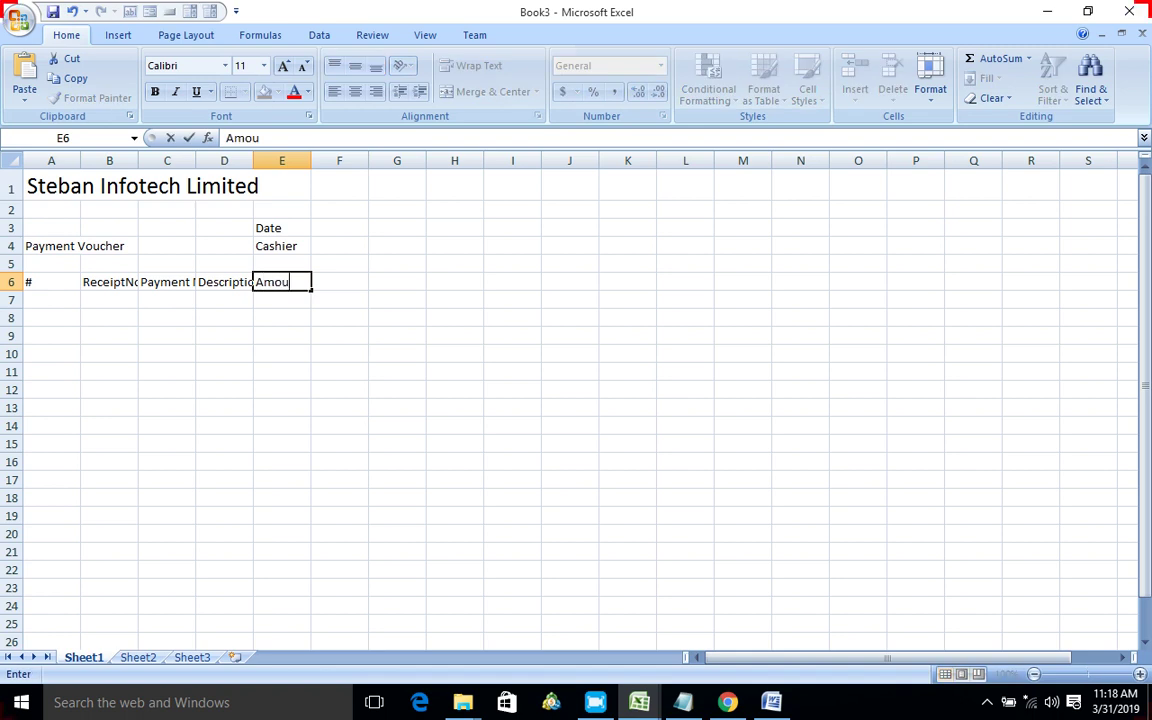
type("nt")
left_click(339, 425)
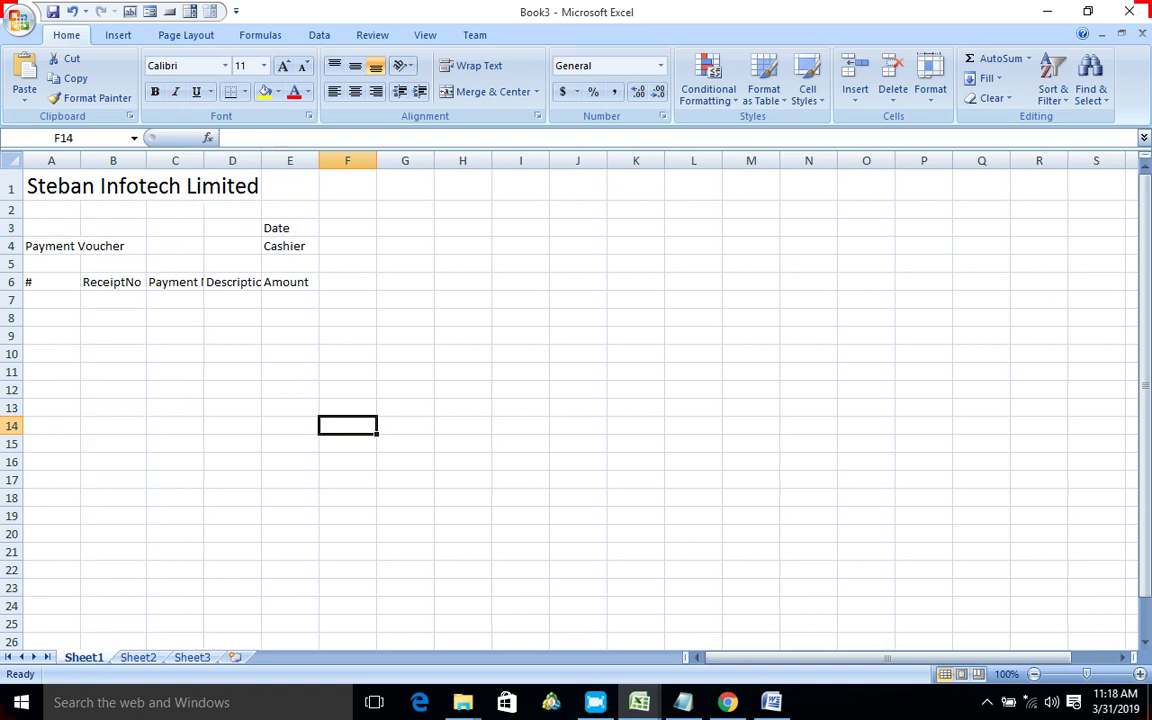
left_click_drag(138, 160, 146, 160)
left_click(11, 282)
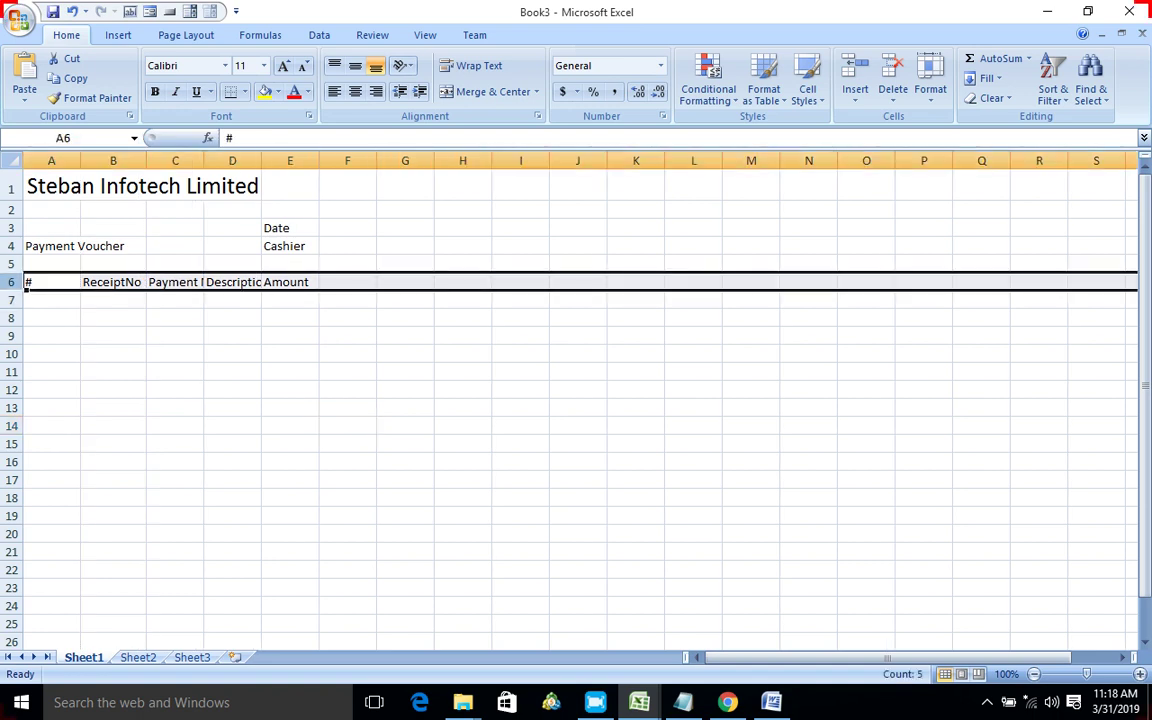
left_click_drag(146, 160, 411, 160)
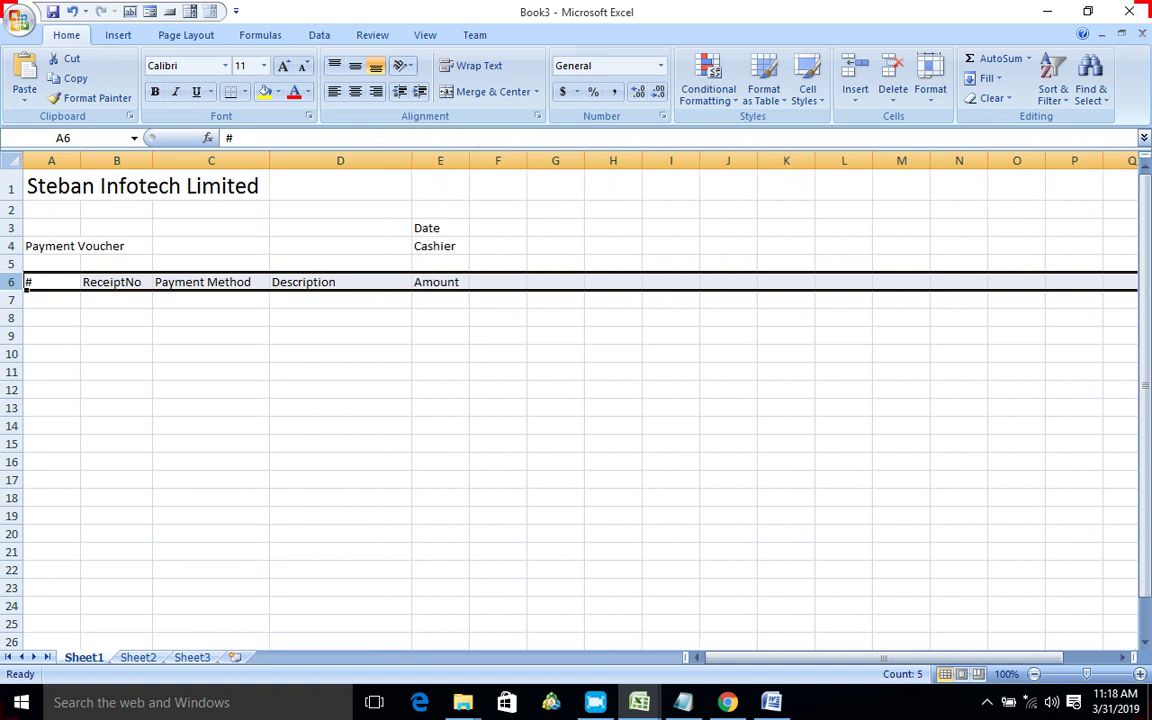
left_click(340, 389)
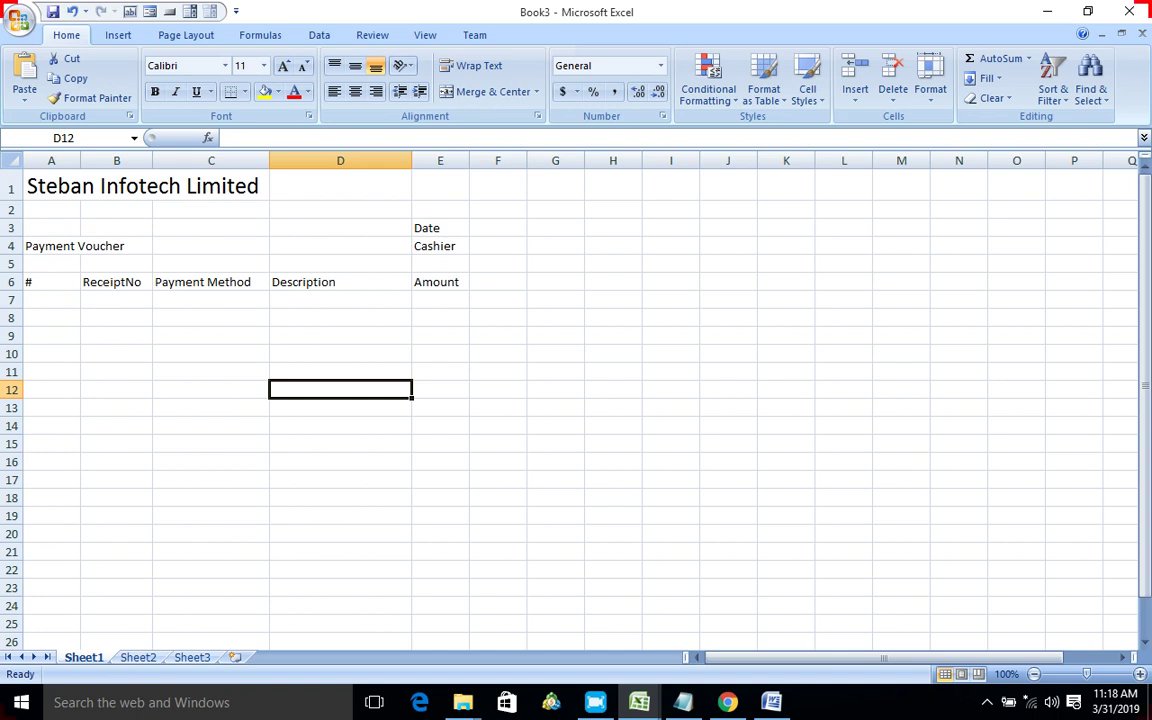
Step: Enter 'Payment by' in A15, correcting its capitalisation
left_click(51, 407)
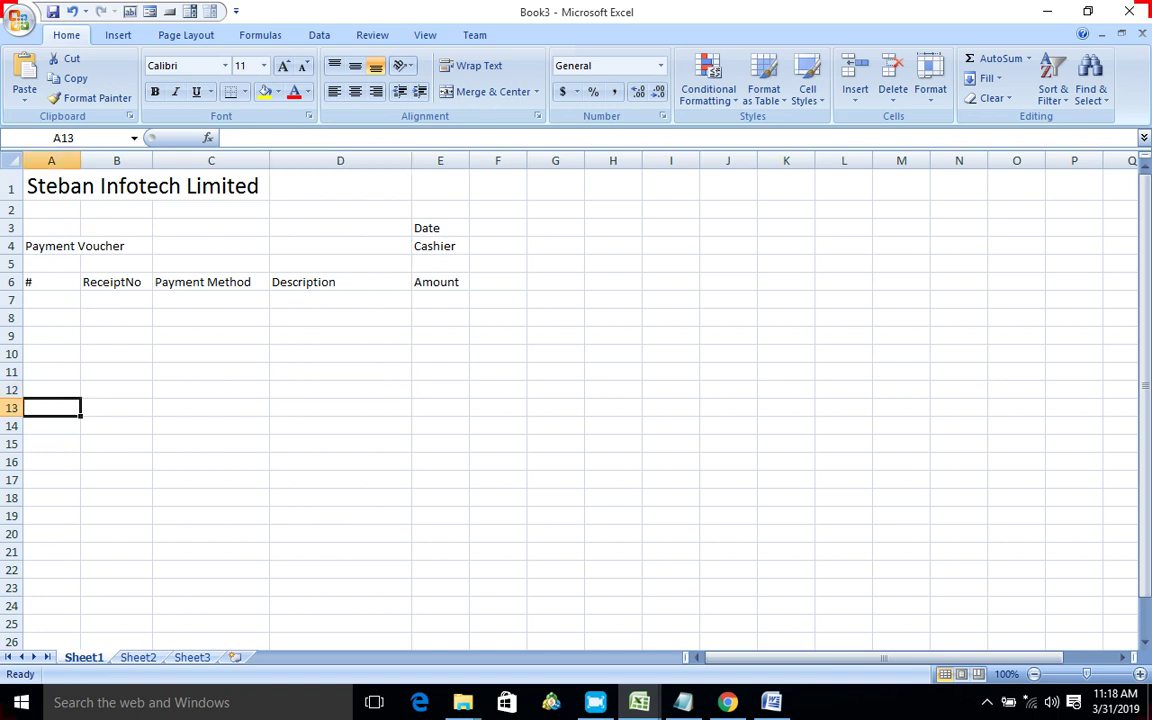
left_click(51, 443)
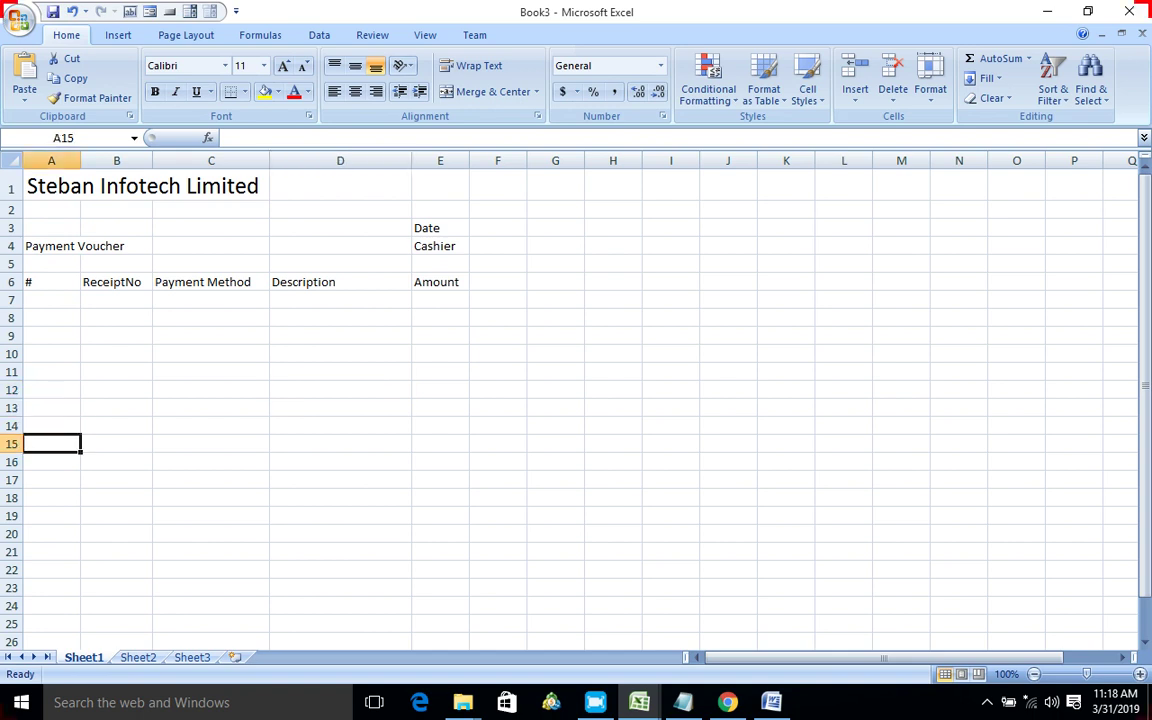
type("P")
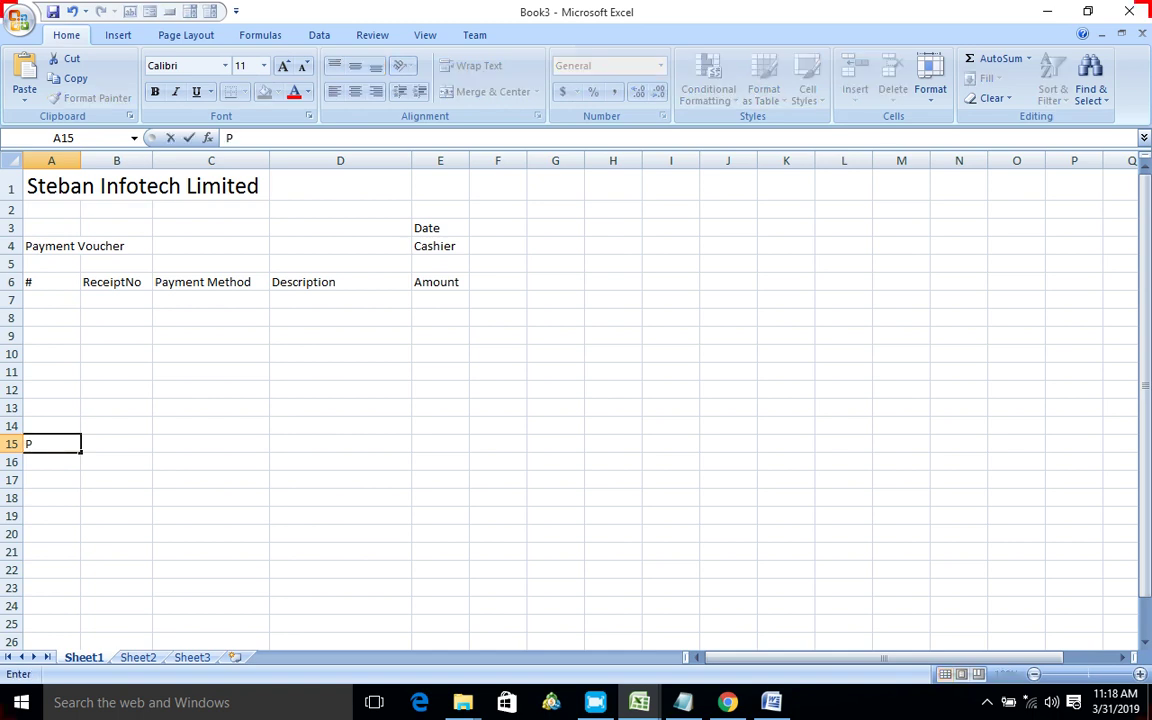
type("r")
key("BackSpace")
key("BackSpace")
type("aym")
type("ent")
type(" by")
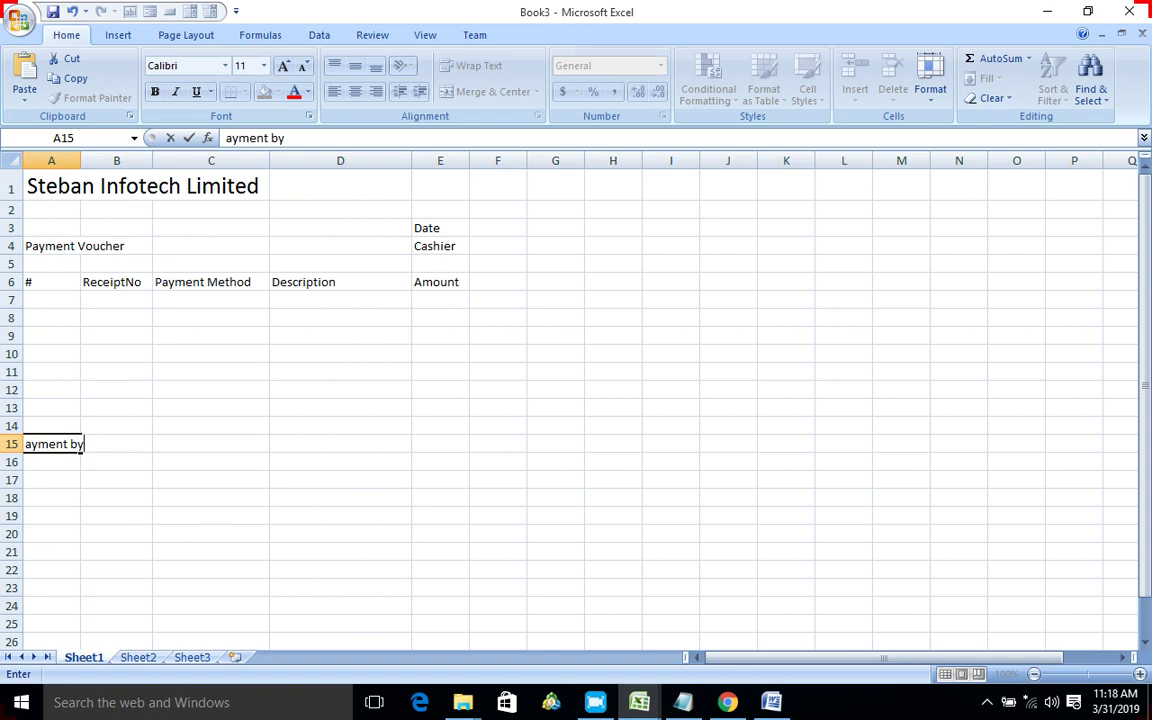
left_click(52, 479)
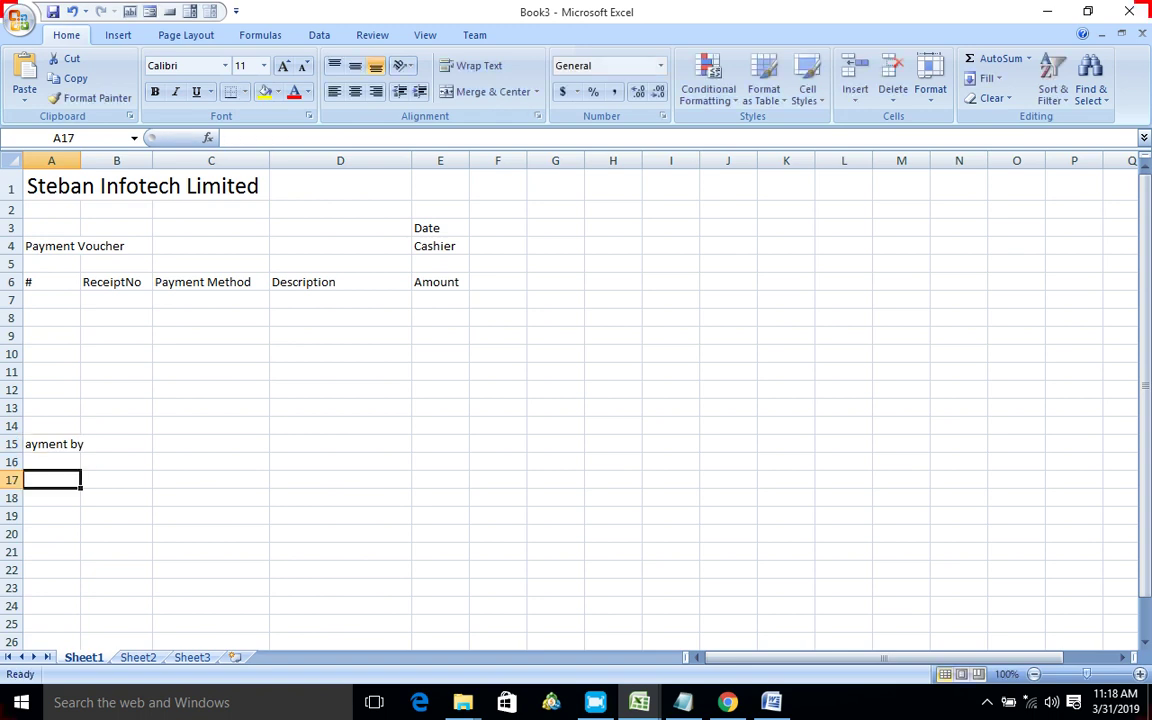
left_click(52, 444)
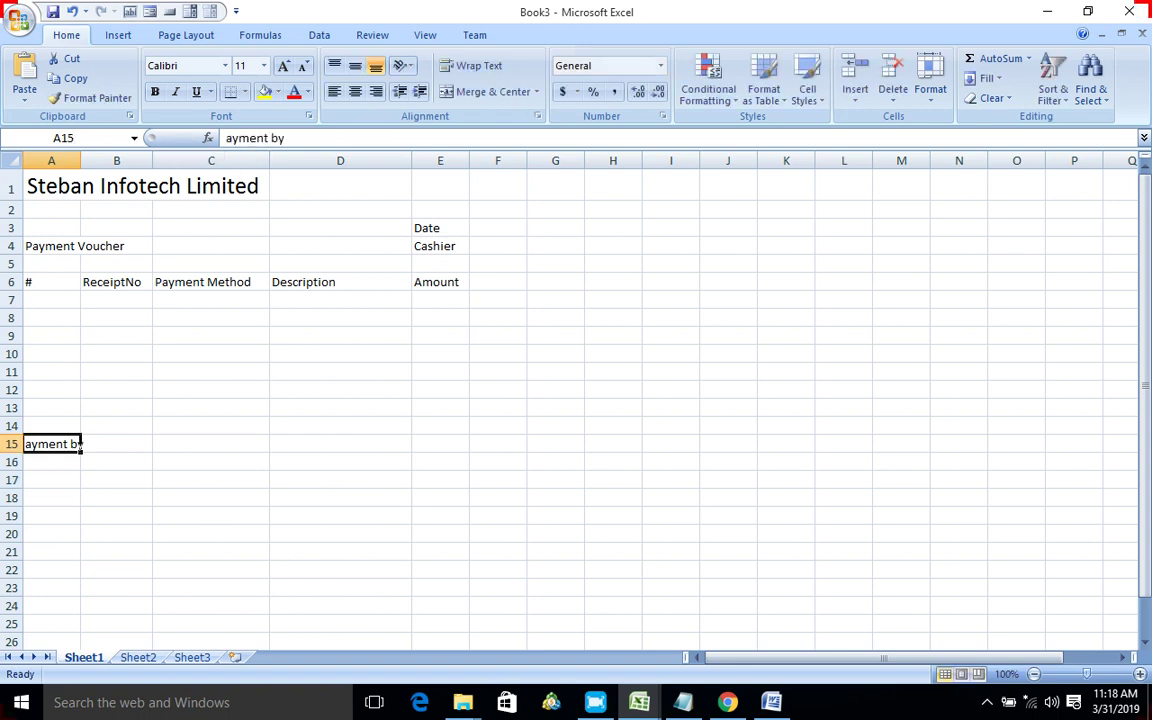
left_click(226, 138)
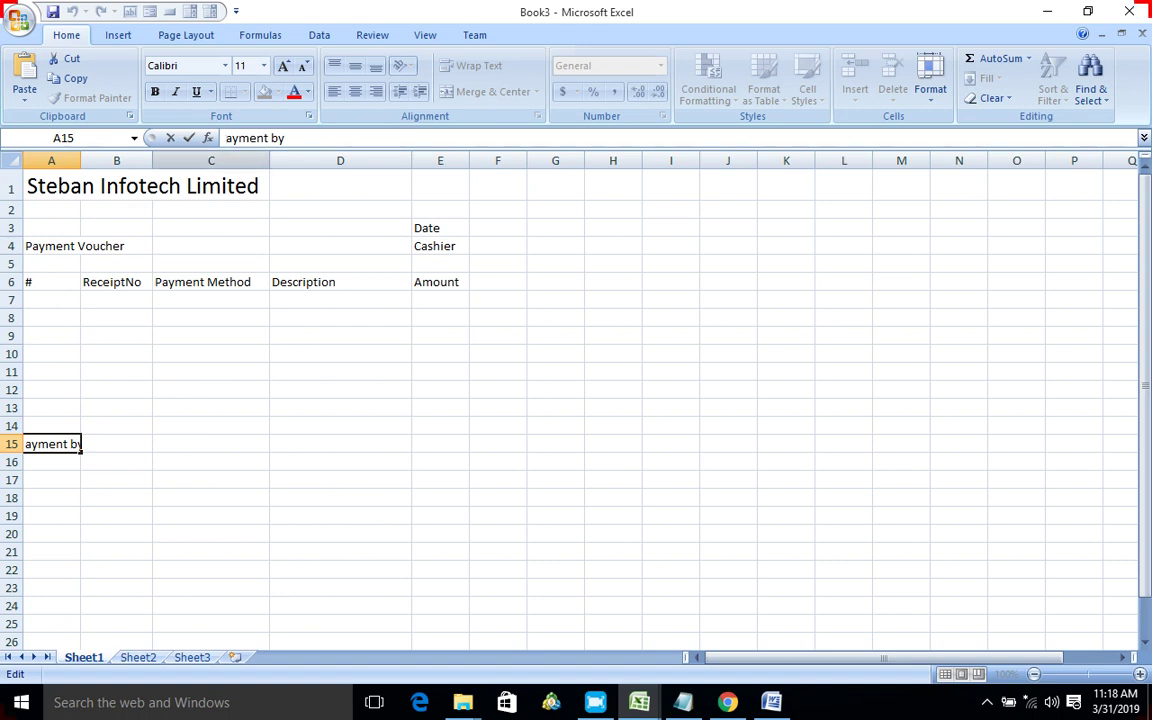
type("P")
key("Return")
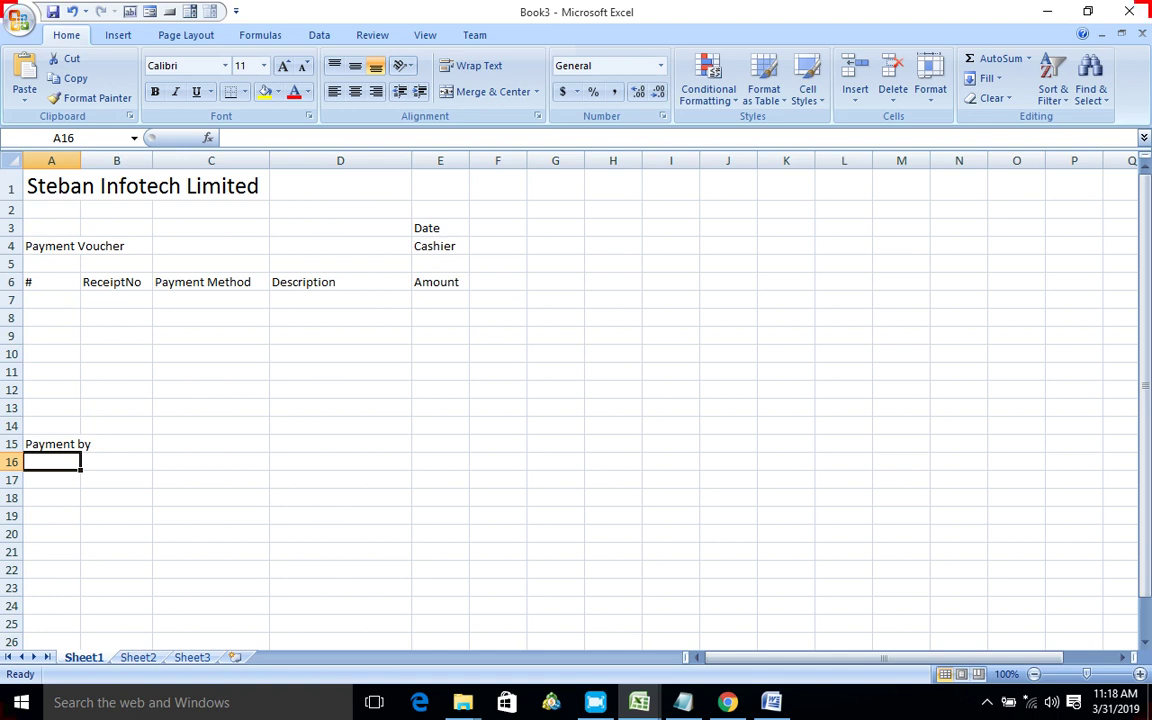
Step: Add 'Prepared By', 'Approved By' and 'Received By' in A17, A19 and A21
key("Return")
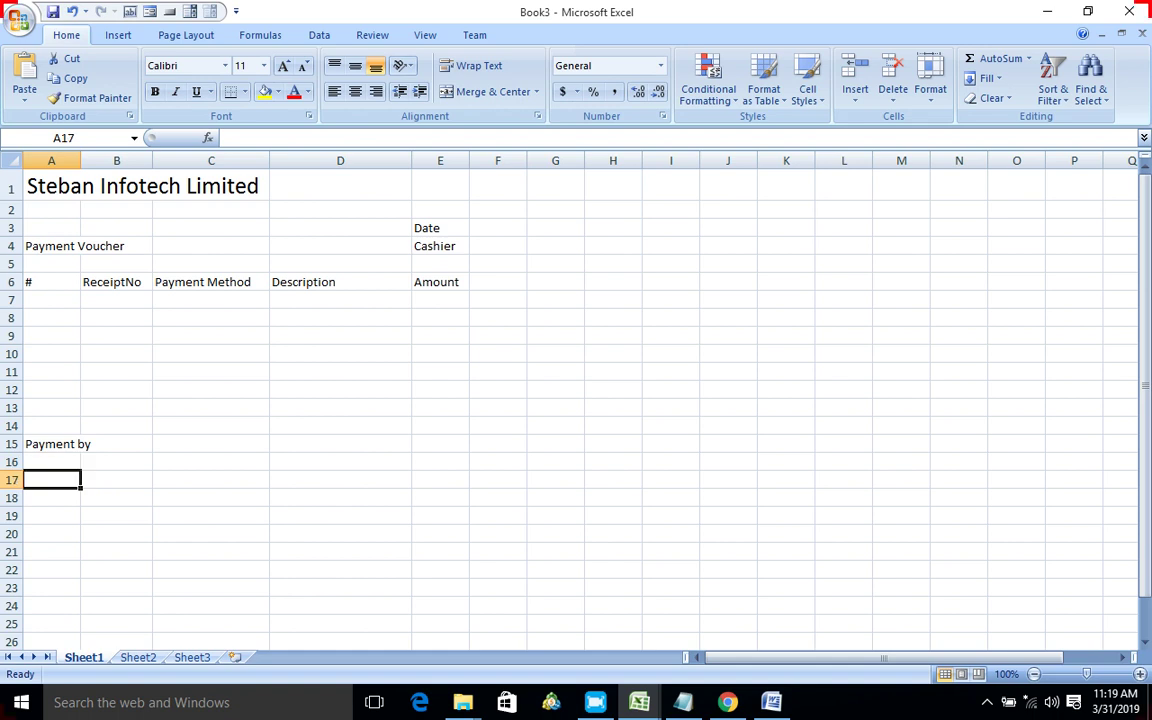
key("Up")
key("Return")
type("Pre")
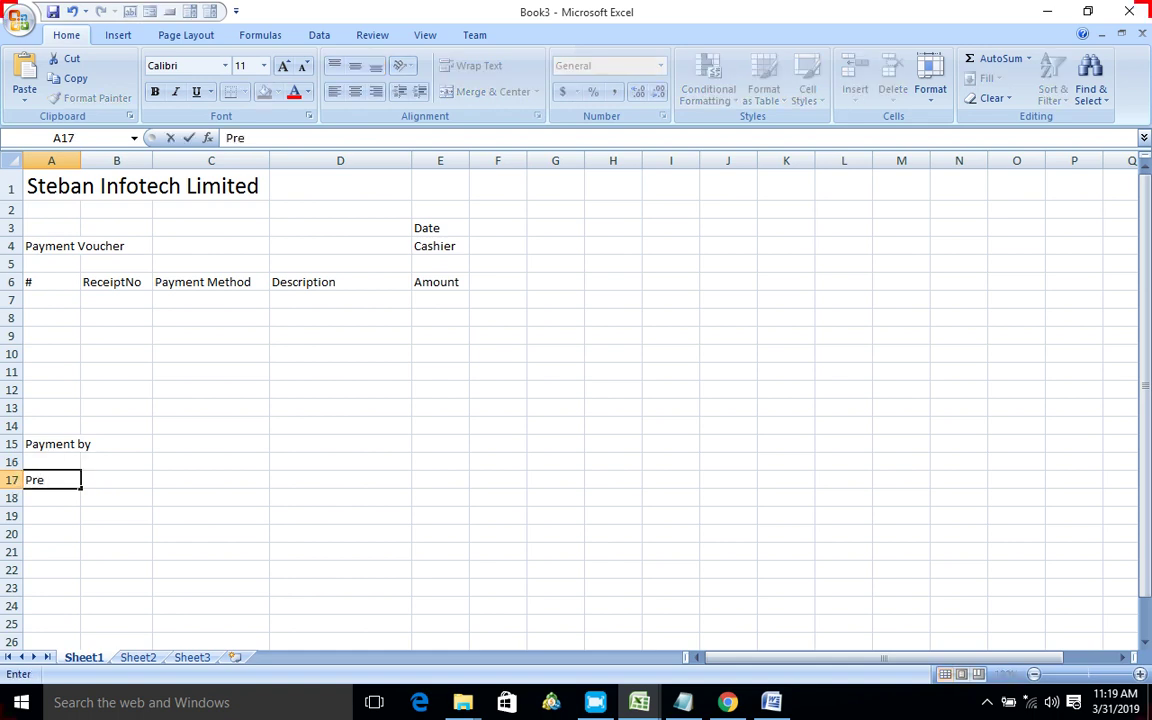
type("pare")
type("d By")
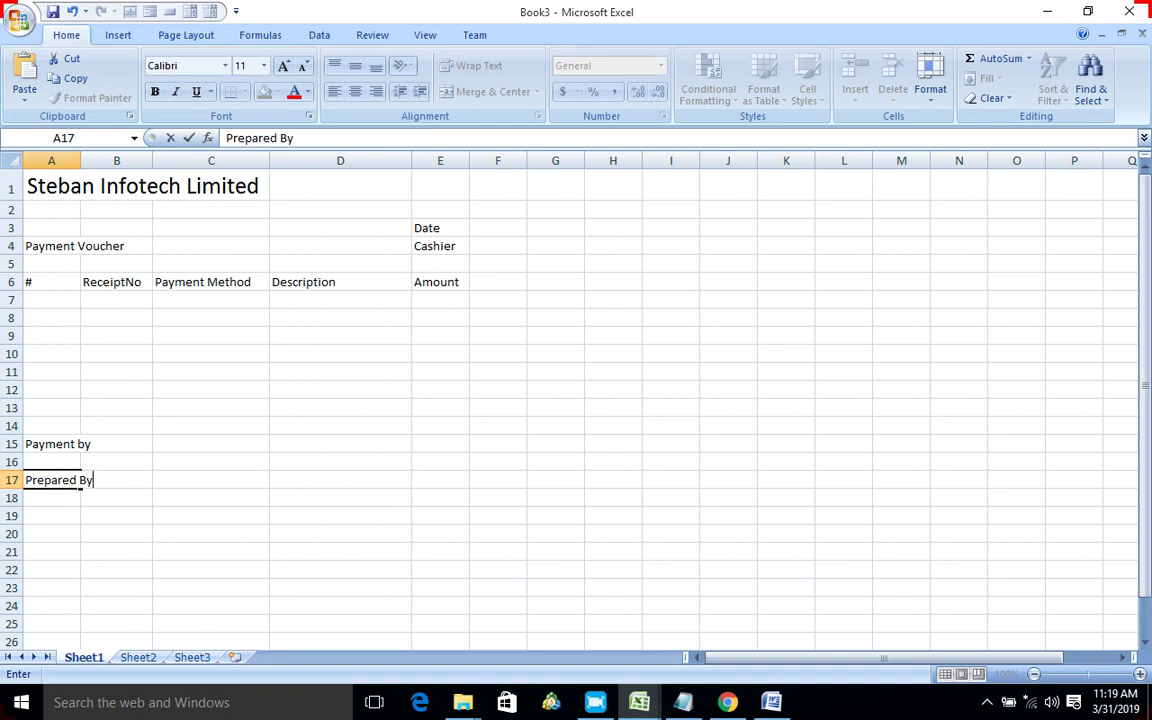
left_click(51, 515)
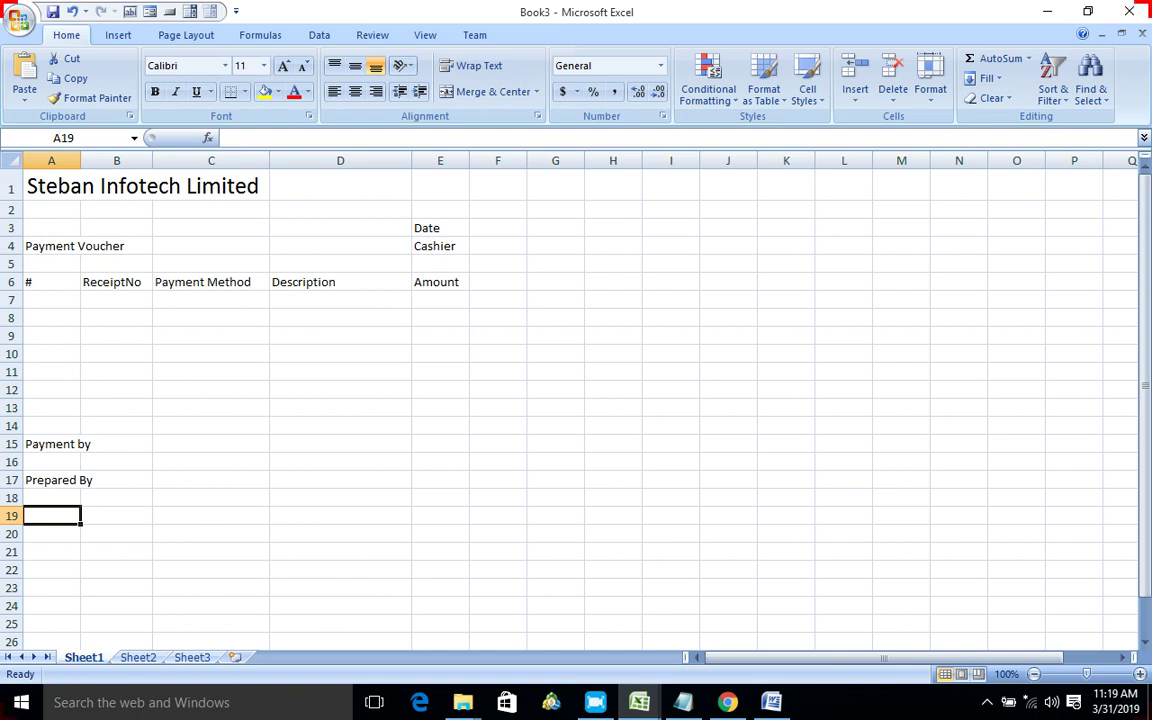
type("Appro")
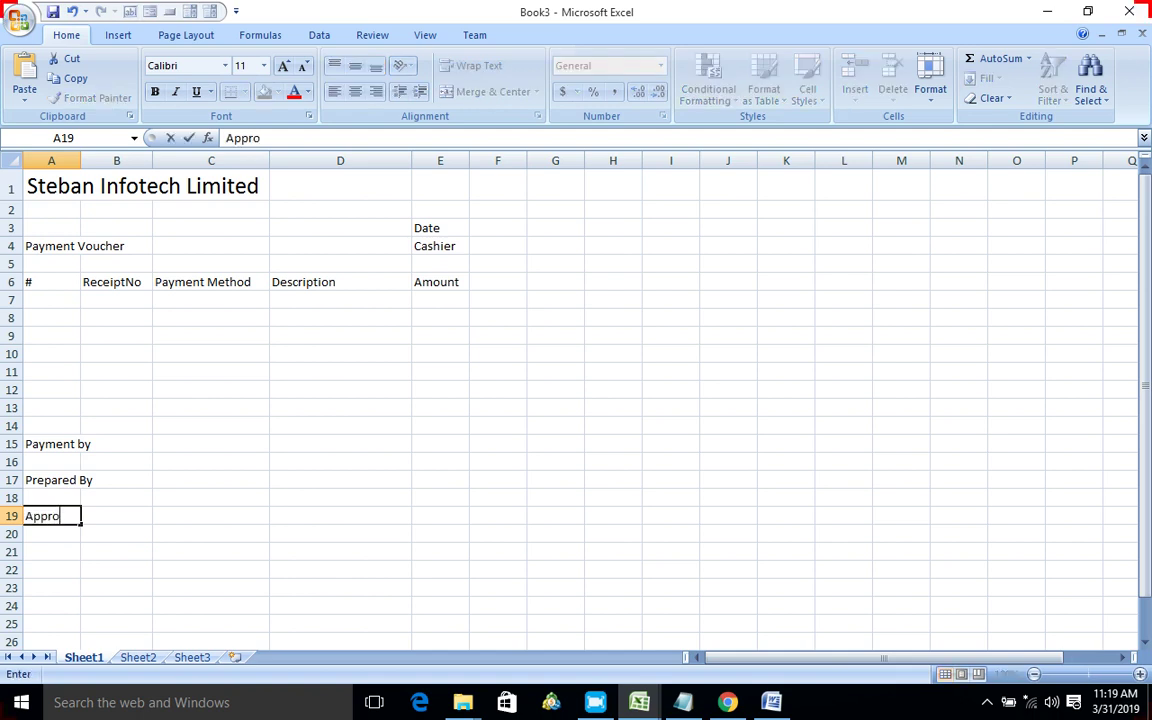
type("ved")
type(" B")
type("y")
key("Return")
key("Return")
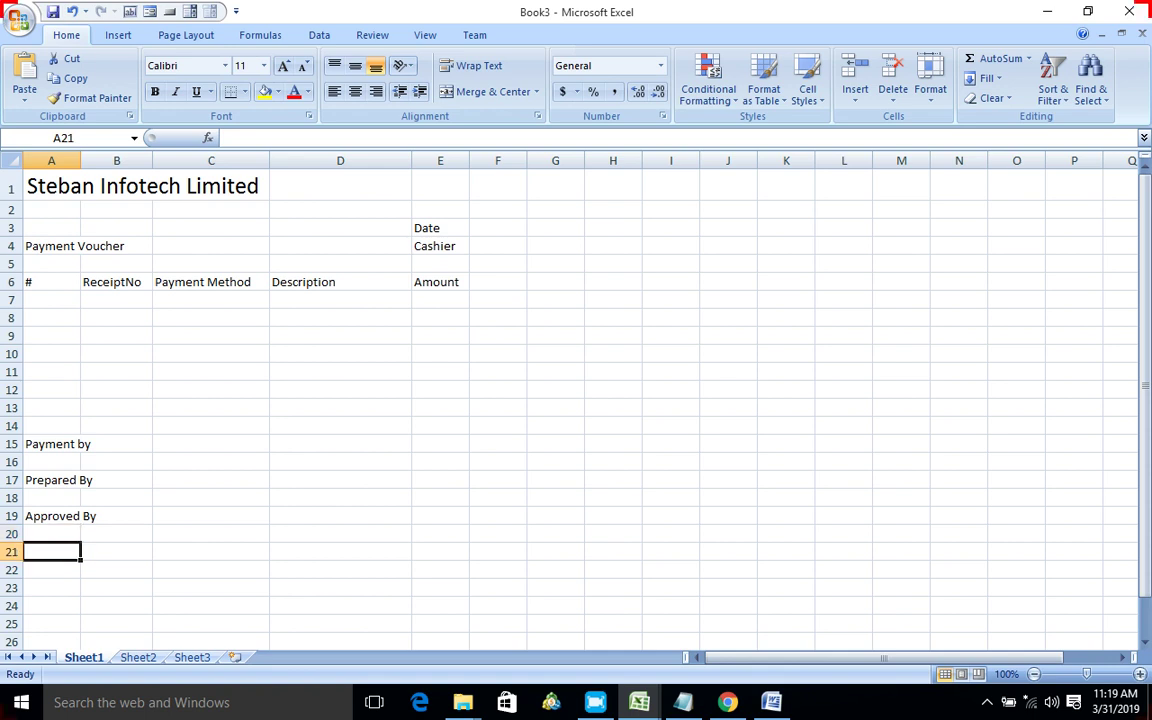
type("R")
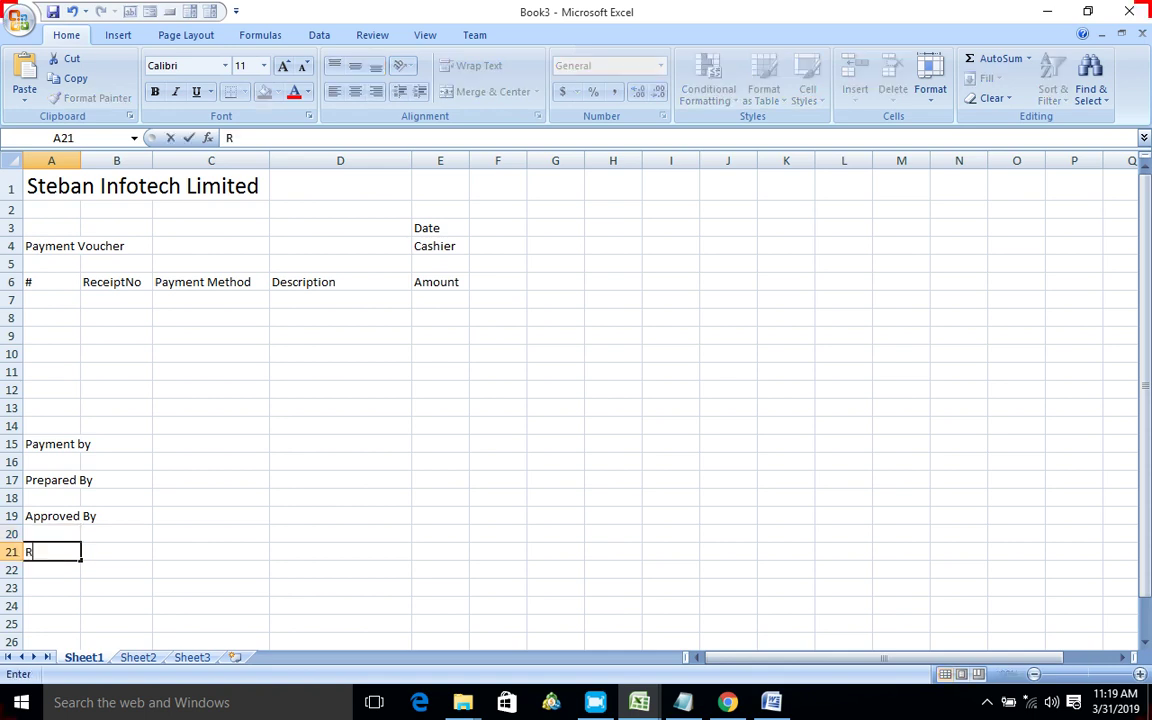
type("eceive")
type("d By")
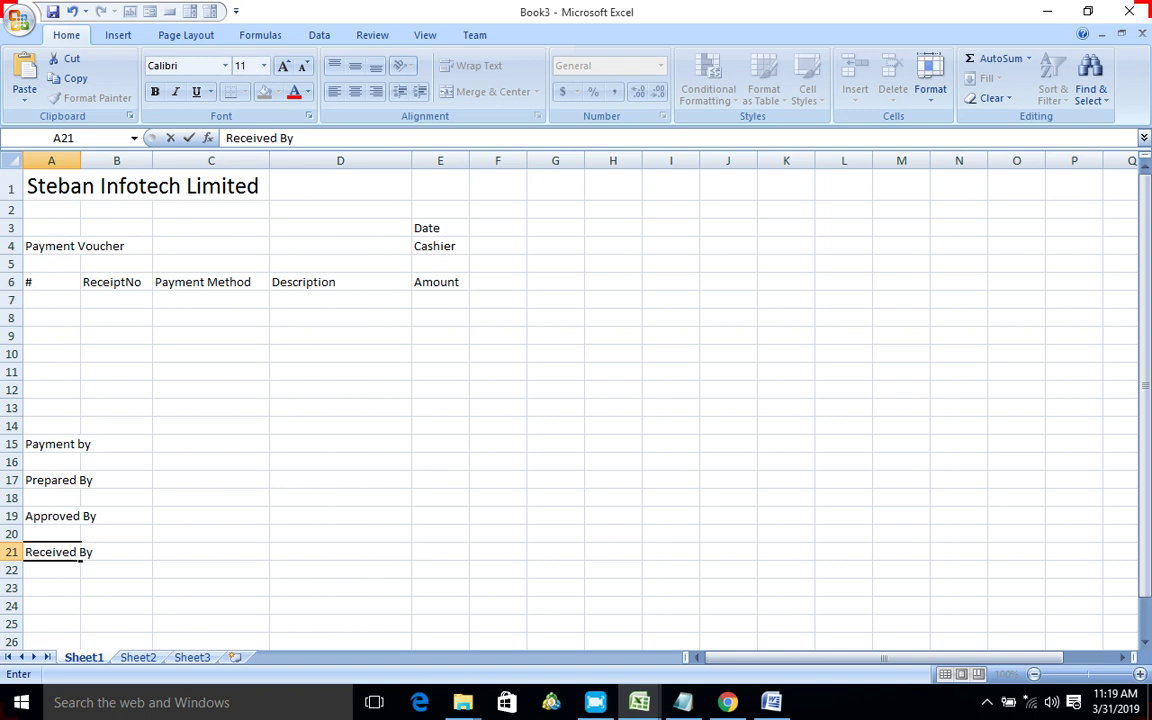
left_click(211, 461)
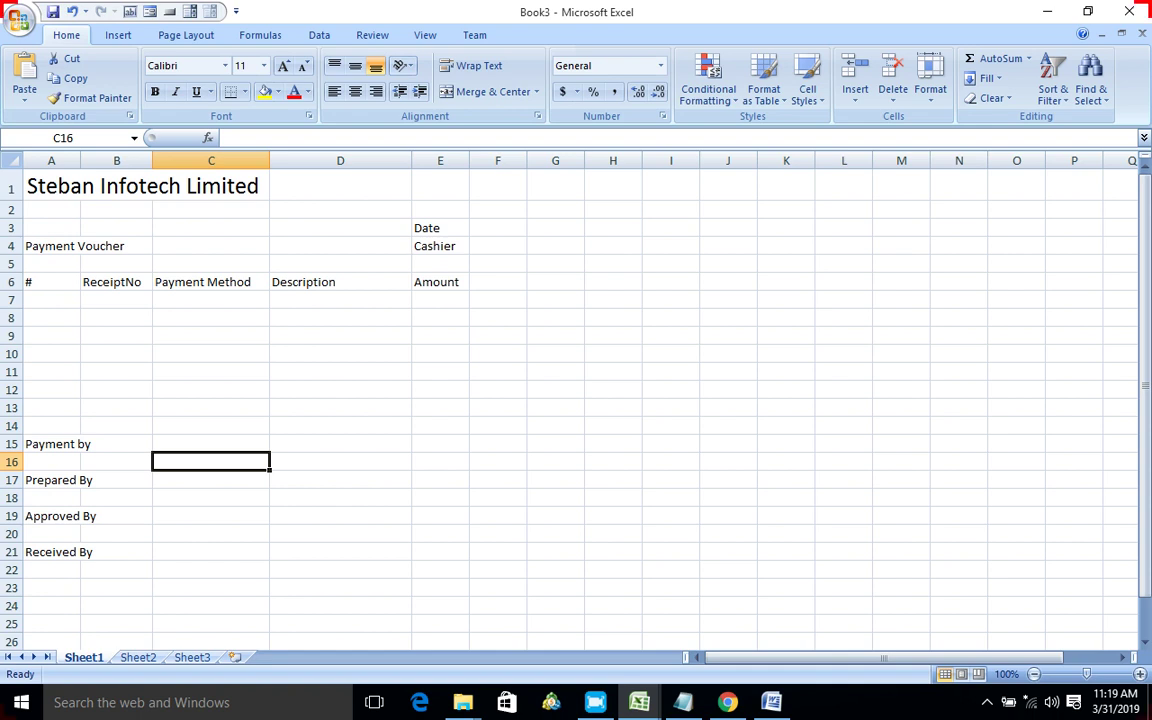
Step: Enter 'Total Receipts', 'Cash' and 'Check' in D14 through D16
left_click(340, 425)
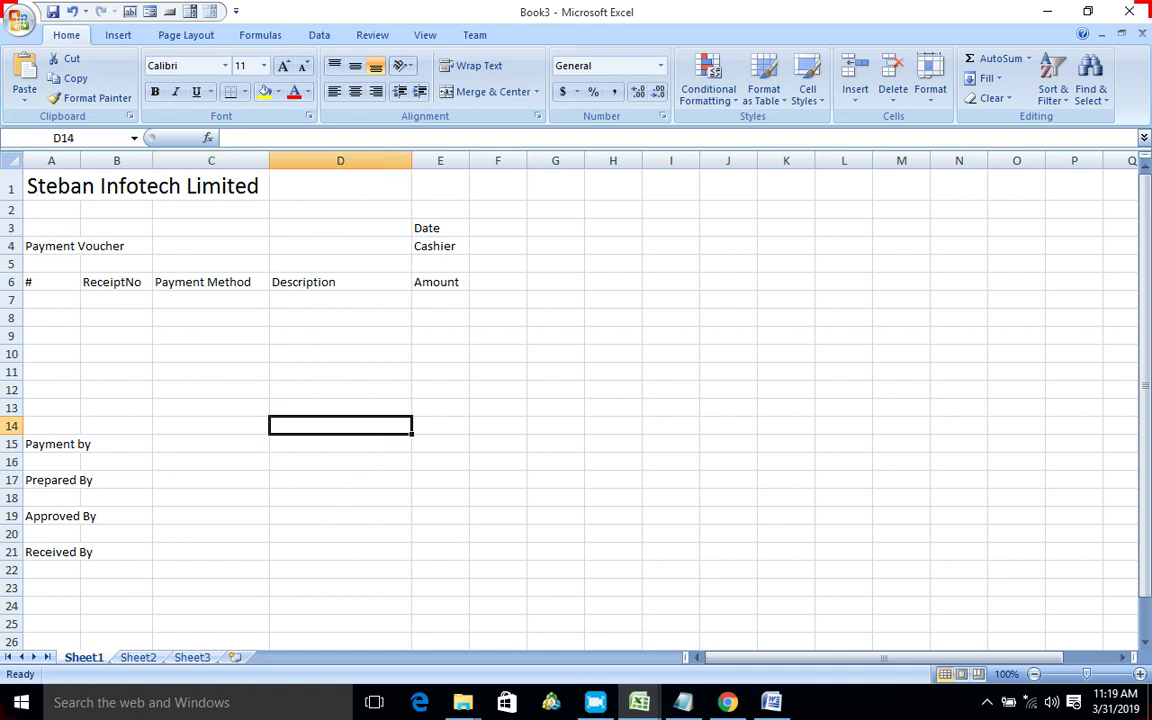
type("T")
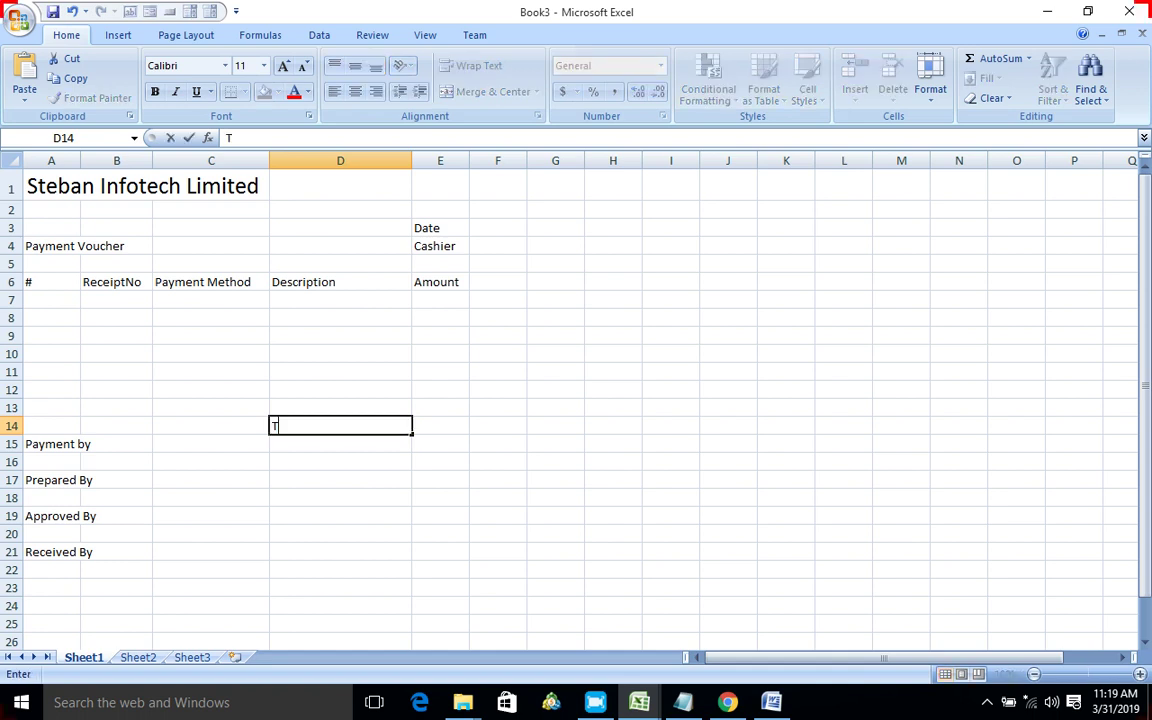
type("otal")
type(" Recei")
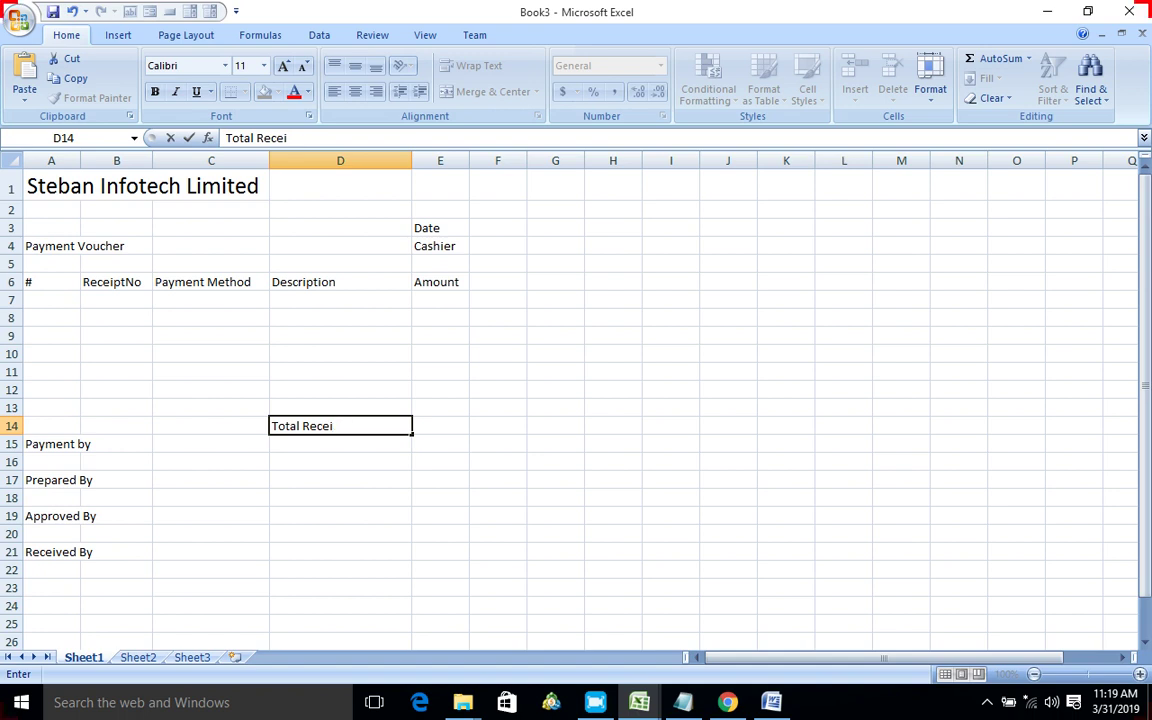
type("pt")
type("s")
key("Return")
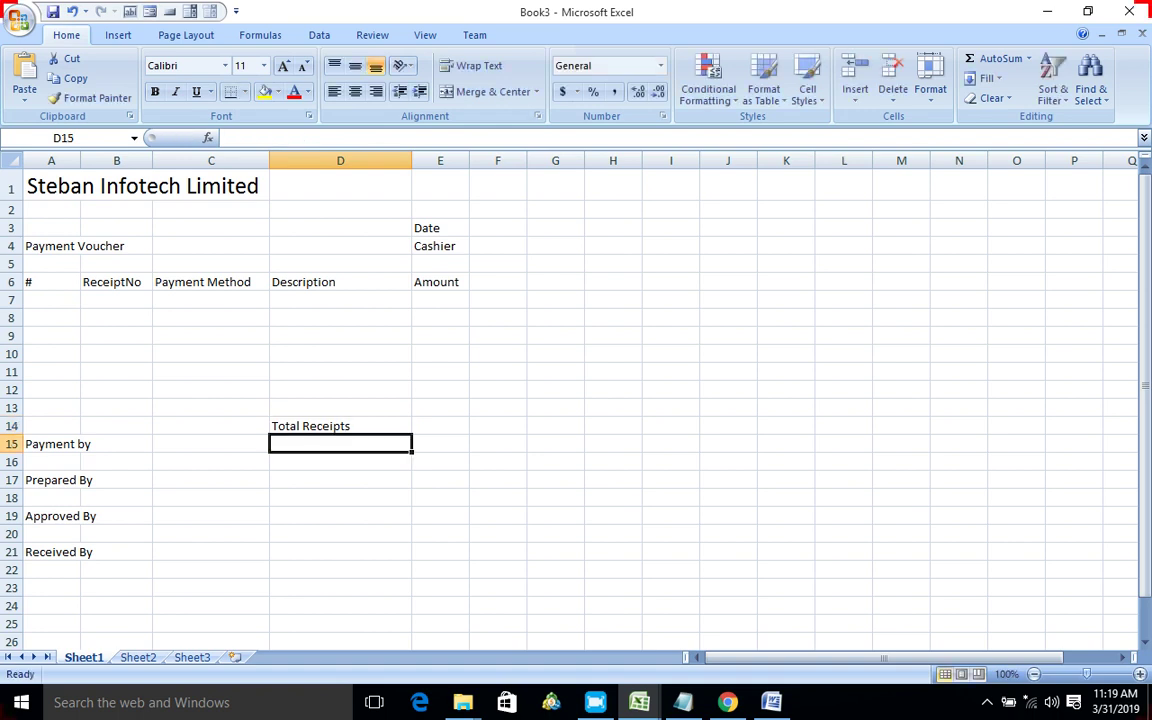
type("Cas")
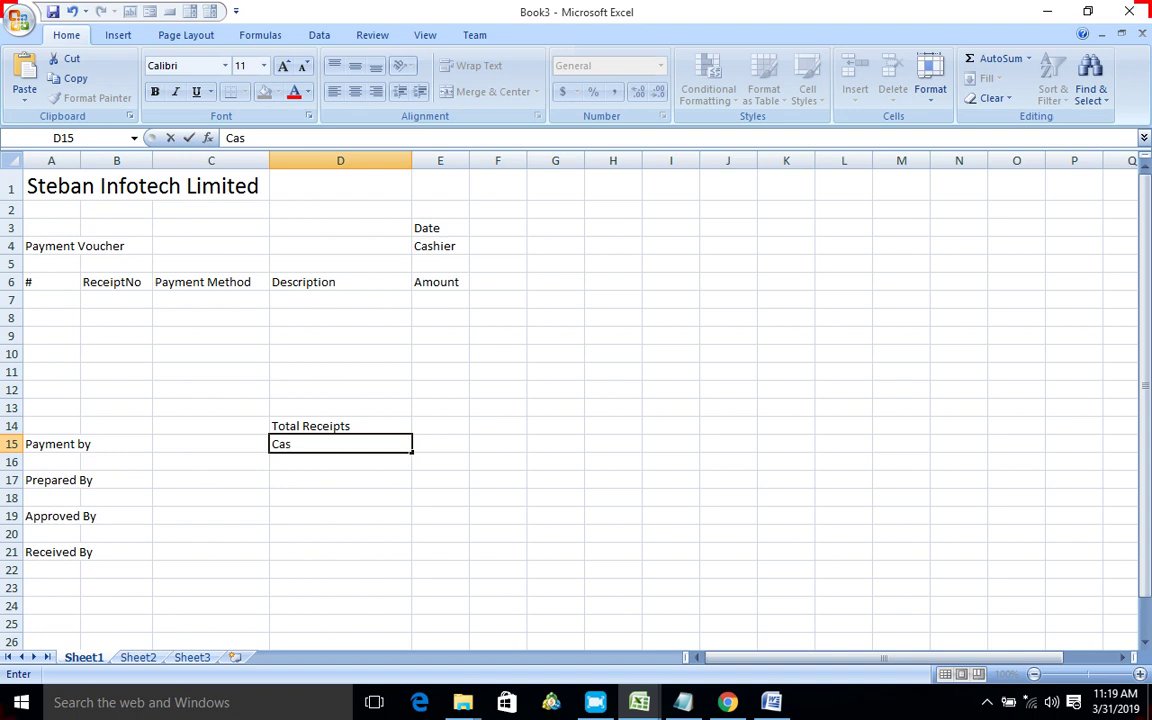
type("h")
left_click(340, 515)
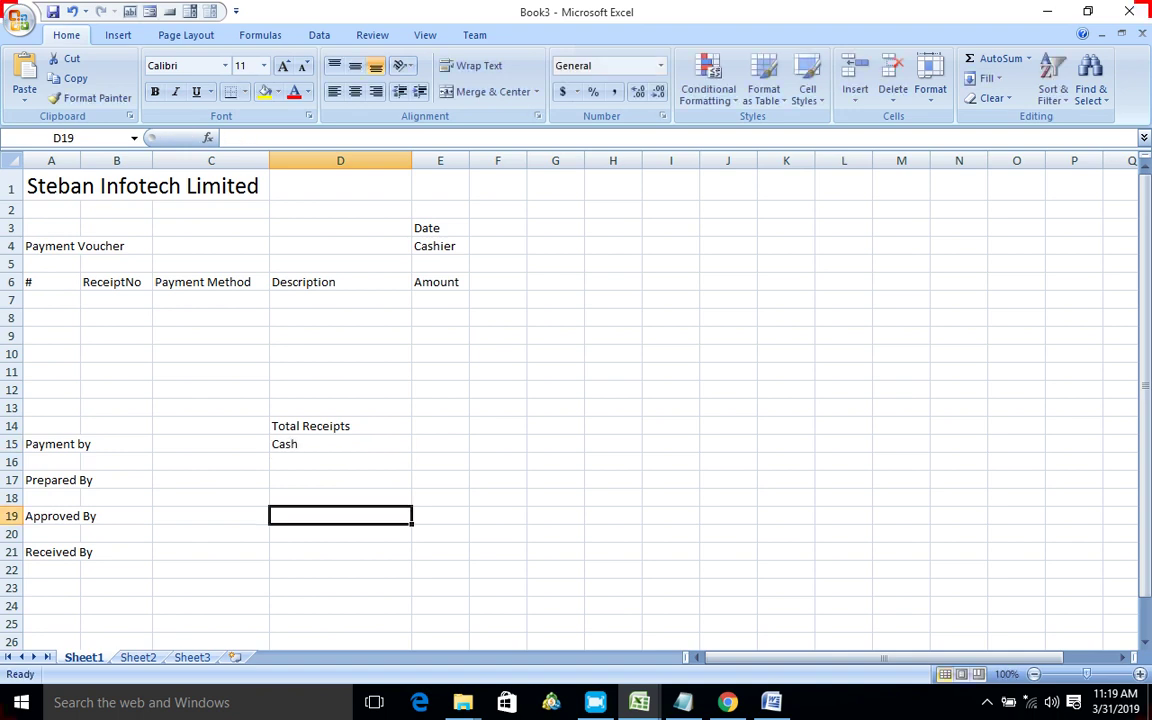
left_click(340, 461)
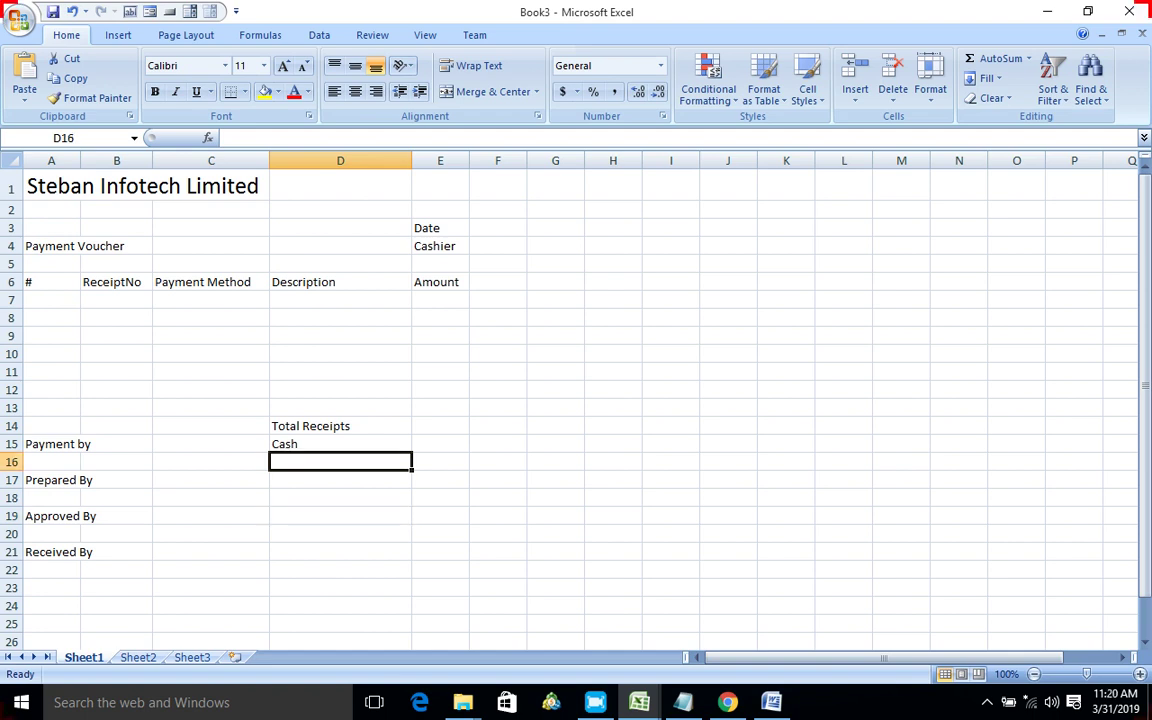
type("Chec")
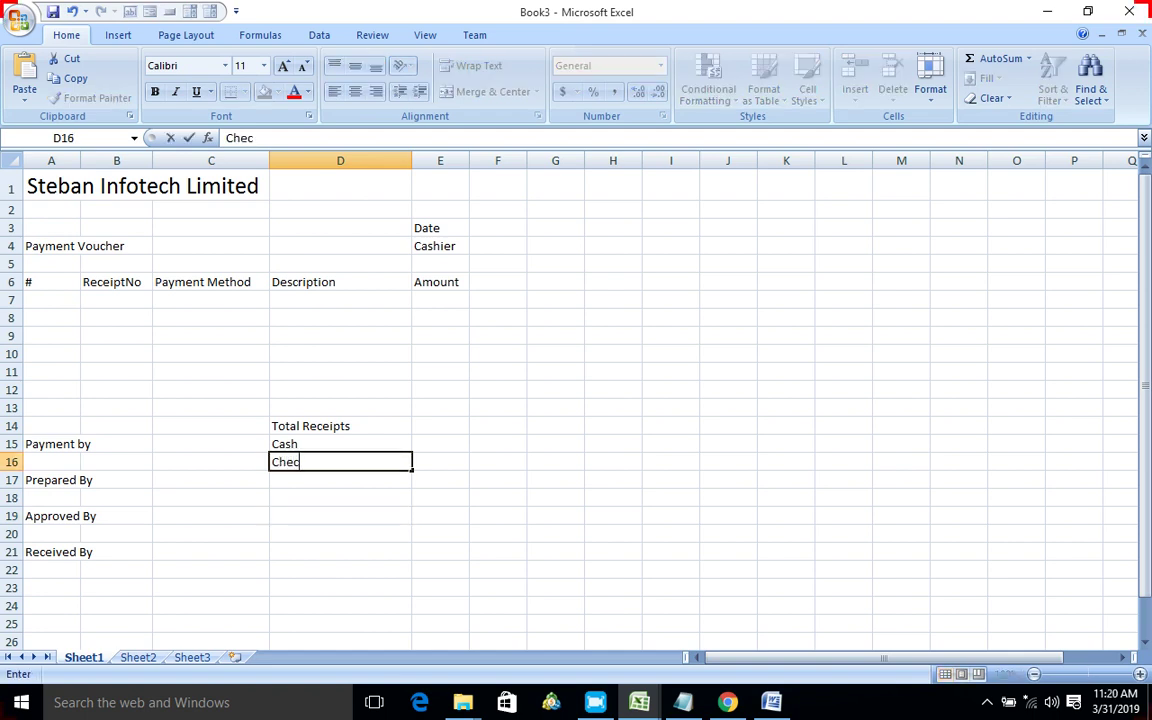
type("k")
key("Return")
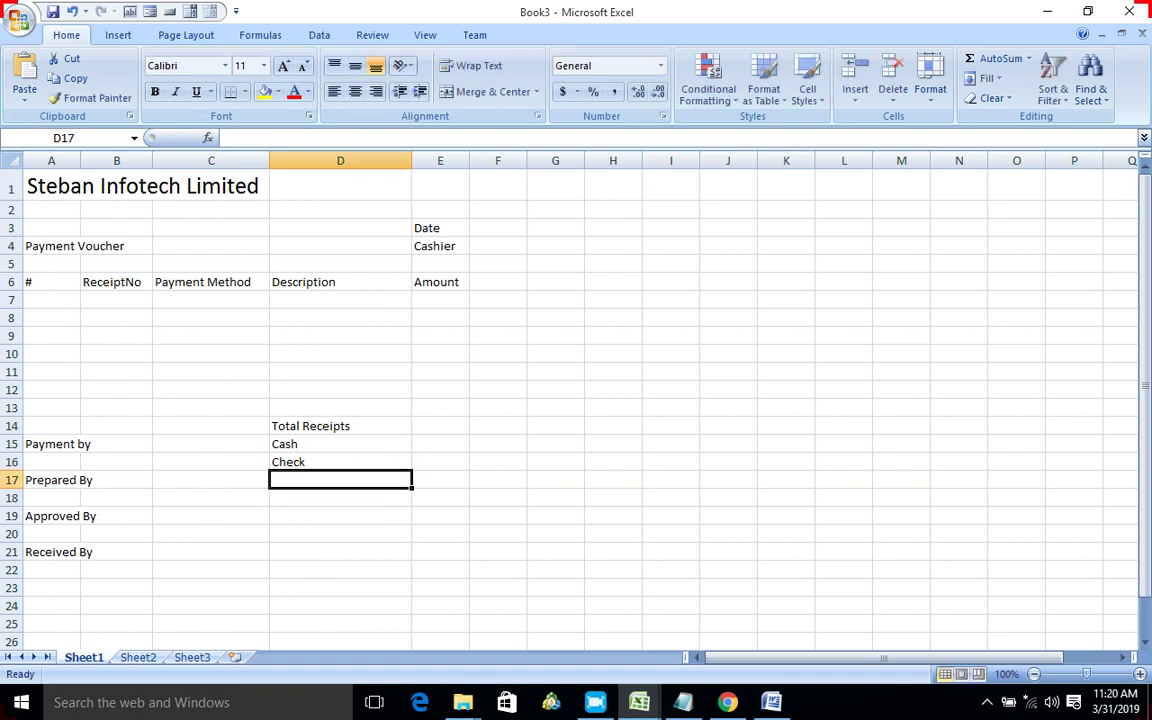
Step: Add 'Credit Card' in D17 and 'Others' in D18
type("Credi")
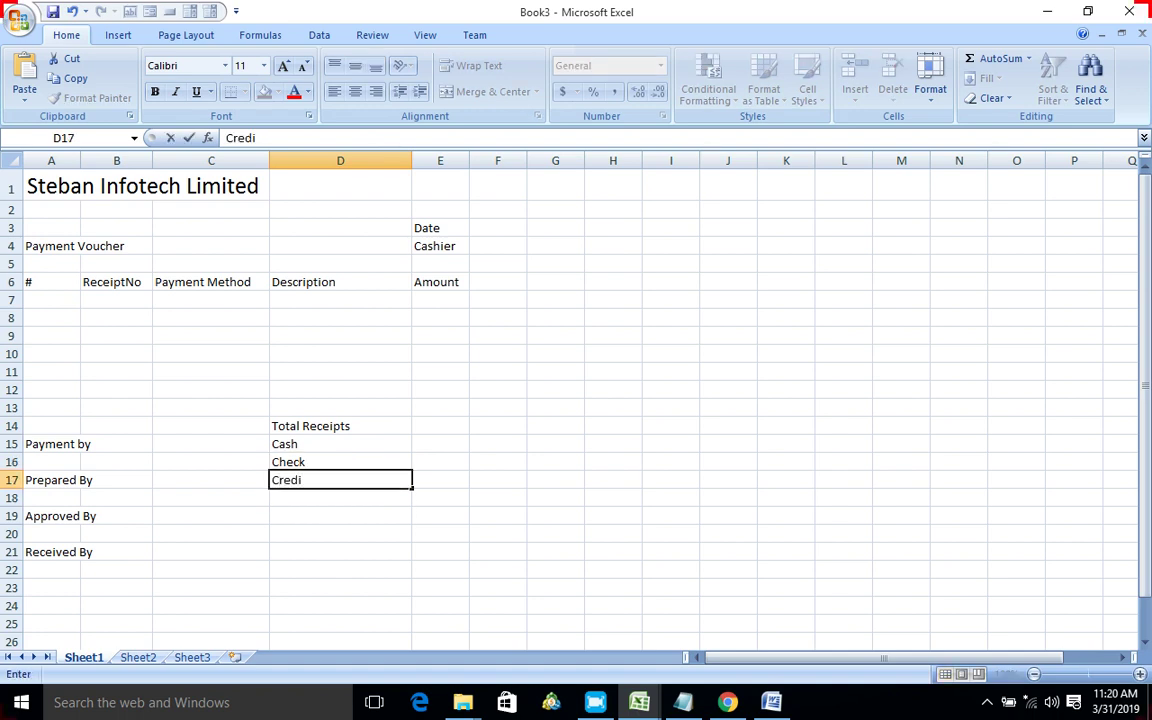
type("t ca")
type("rd")
key("BackSpace")
key("BackSpace")
key("BackSpace")
key("BackSpace")
type("Card")
key("Return")
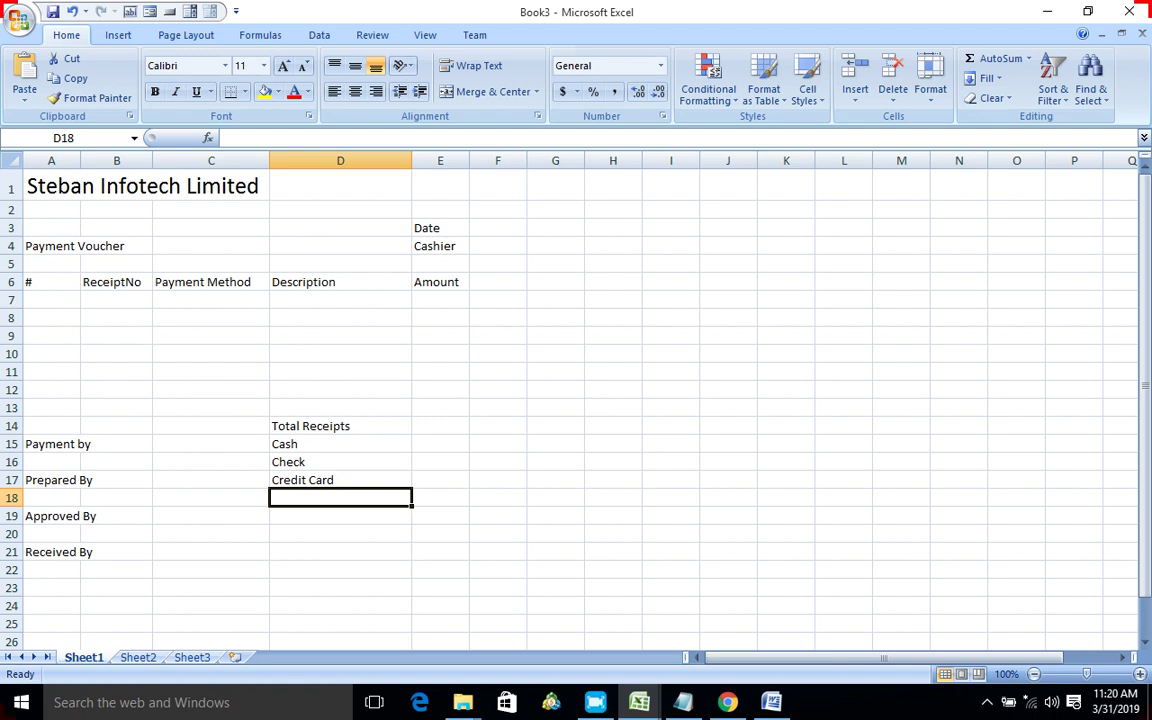
type("Othe")
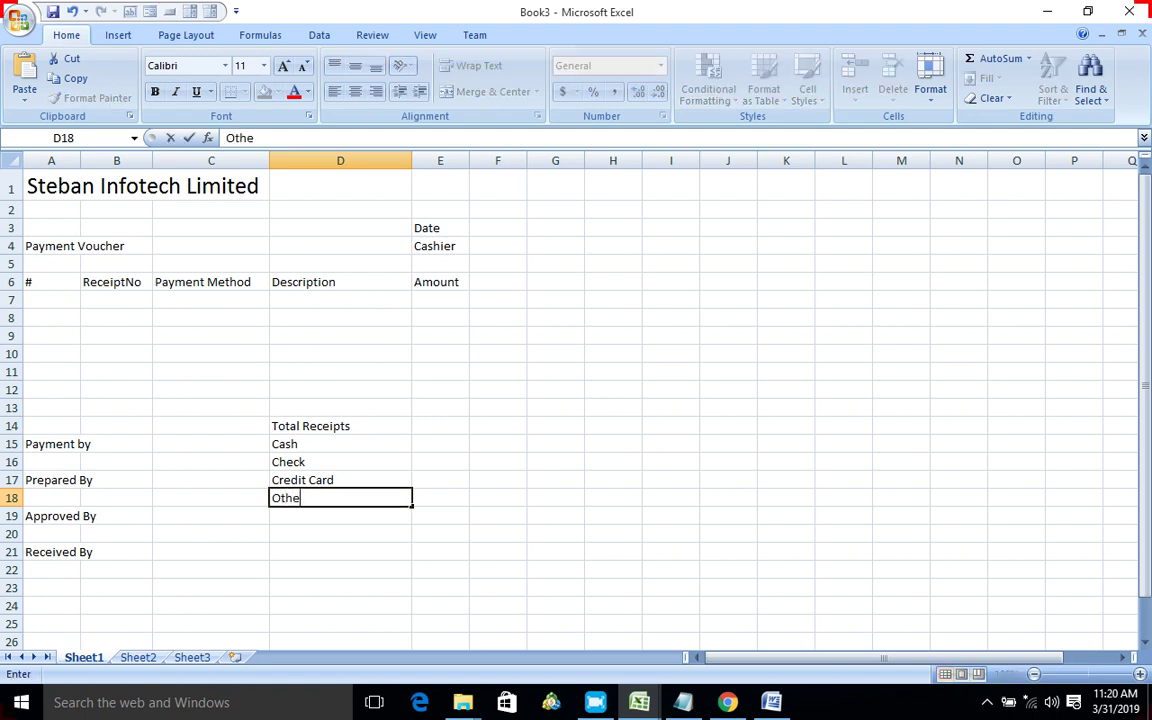
type("rs")
key("Up")
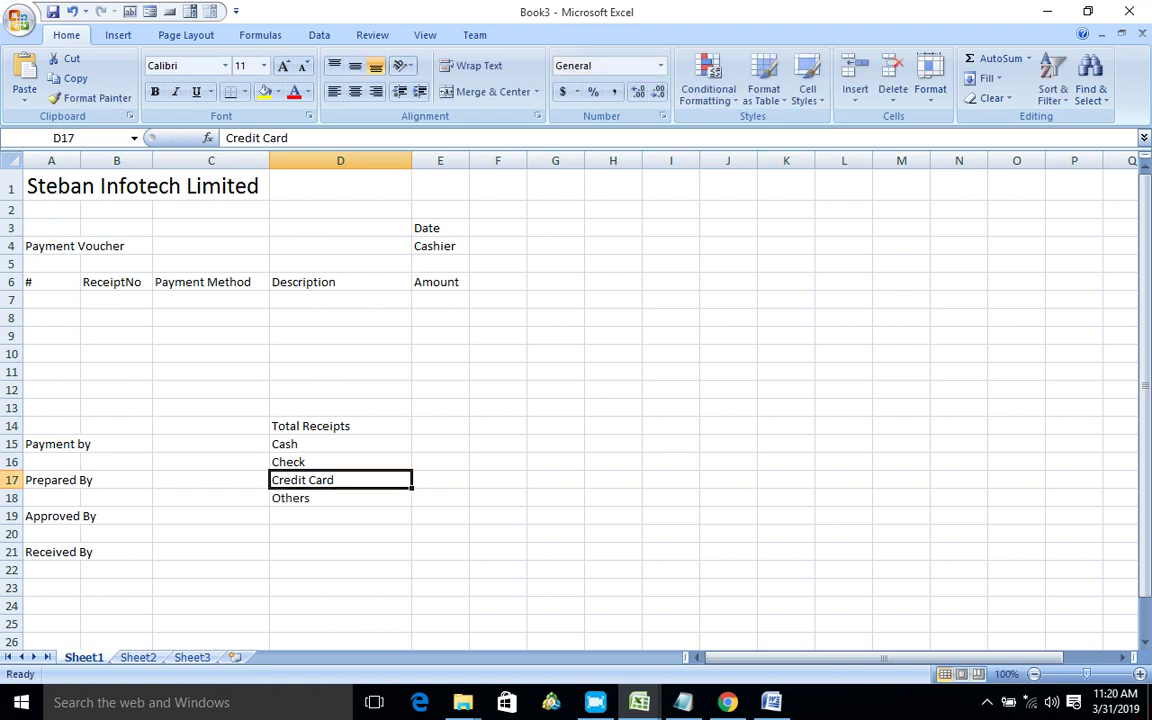
Step: Move the D14:D18 label block one row down to D15:D19
left_click_drag(340, 426, 340, 498)
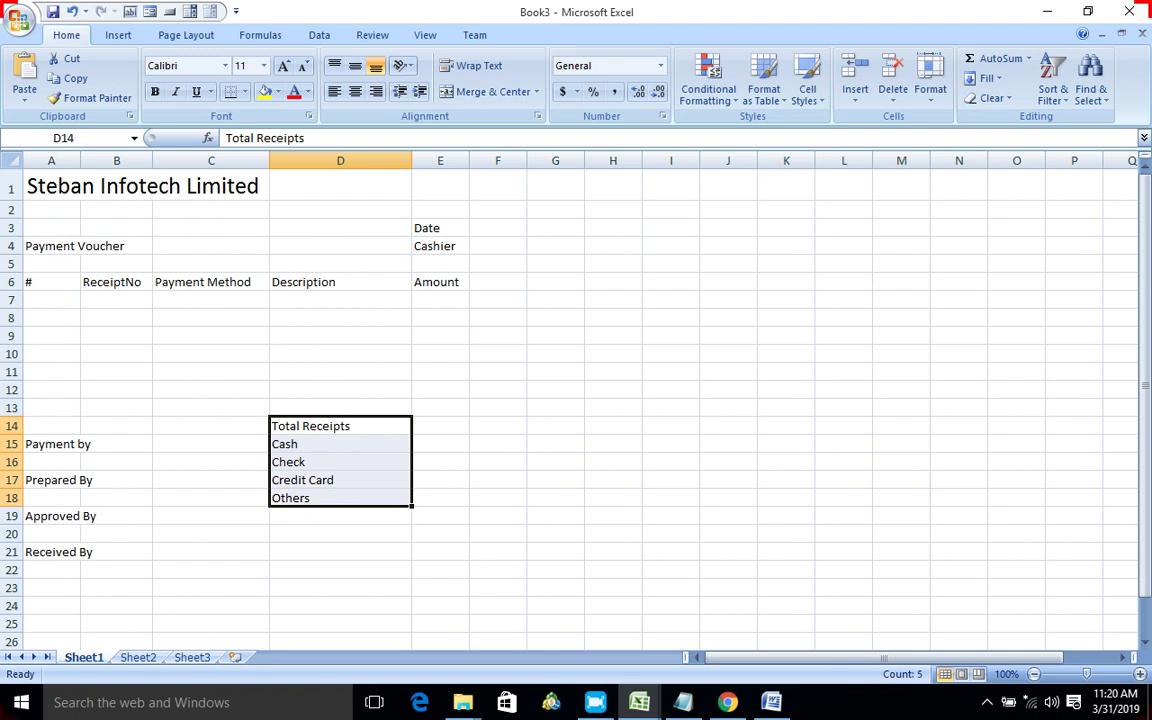
key("ctrl+x")
left_click(340, 444)
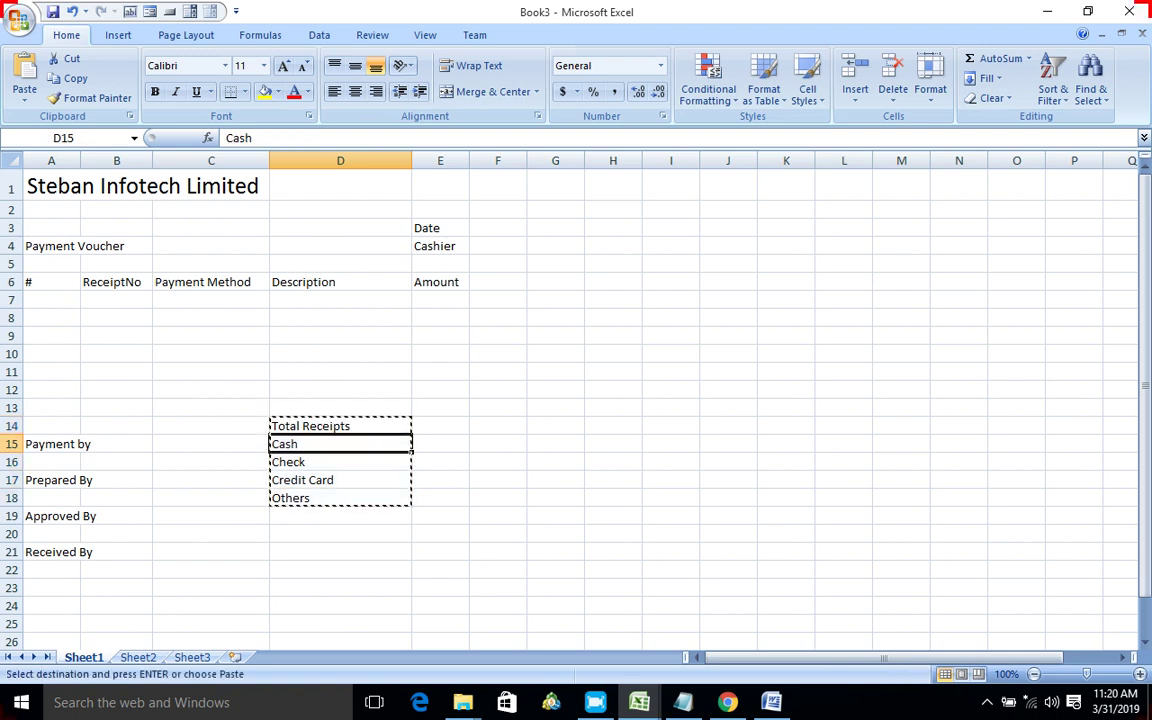
key("Return")
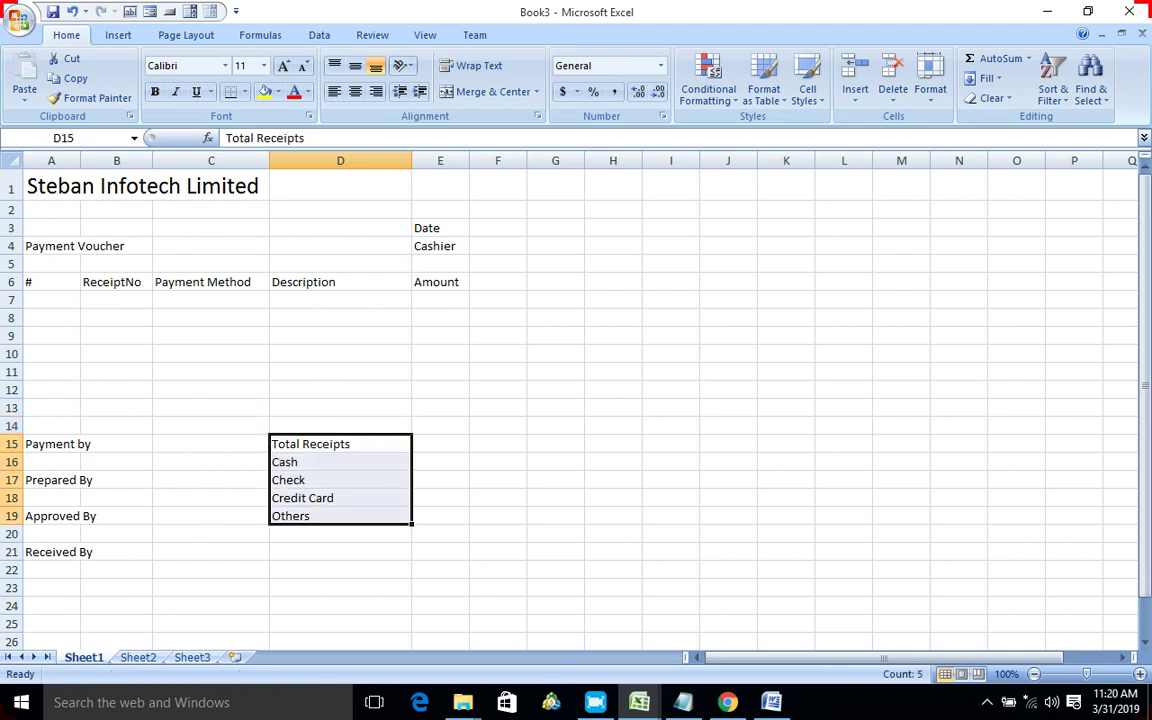
left_click(340, 552)
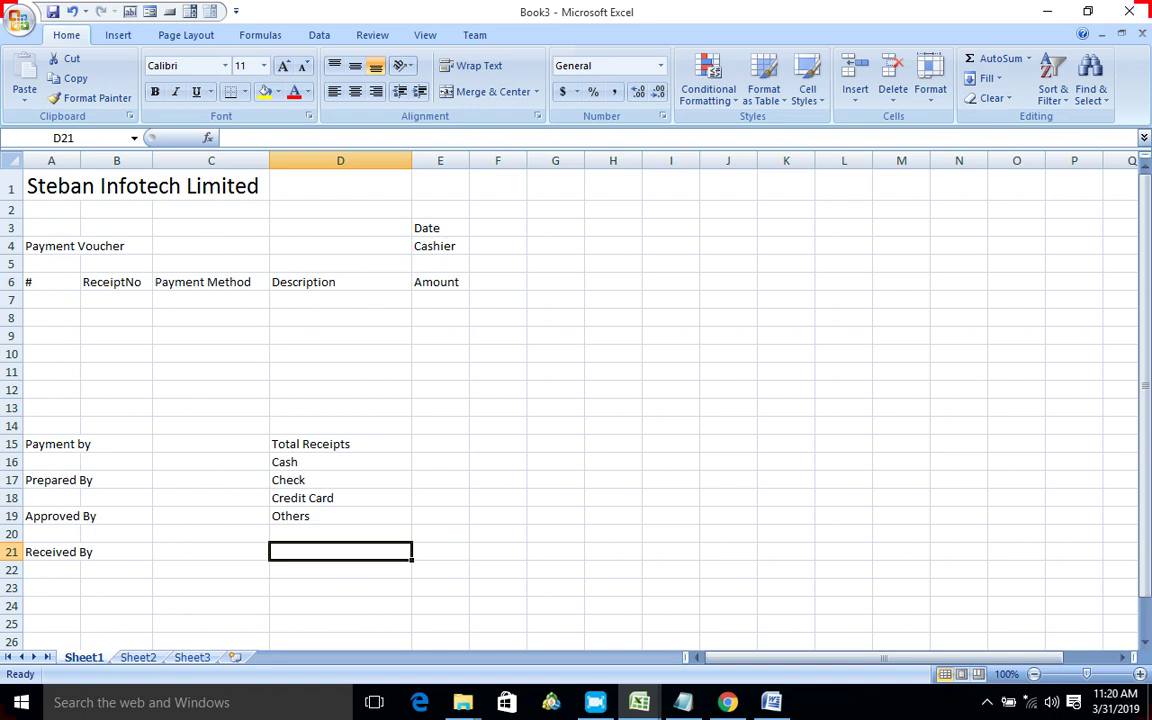
Step: Select the table A6:E14 and bring up the Cell Styles gallery
left_click_drag(40, 282, 440, 426)
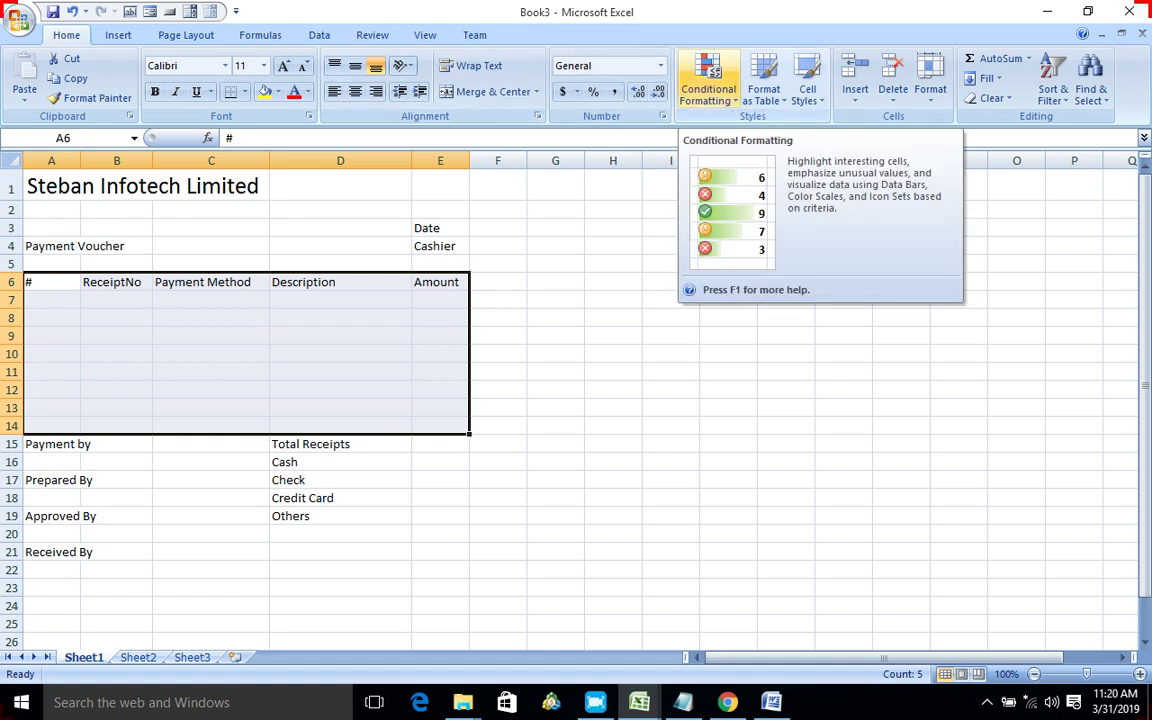
left_click(708, 88)
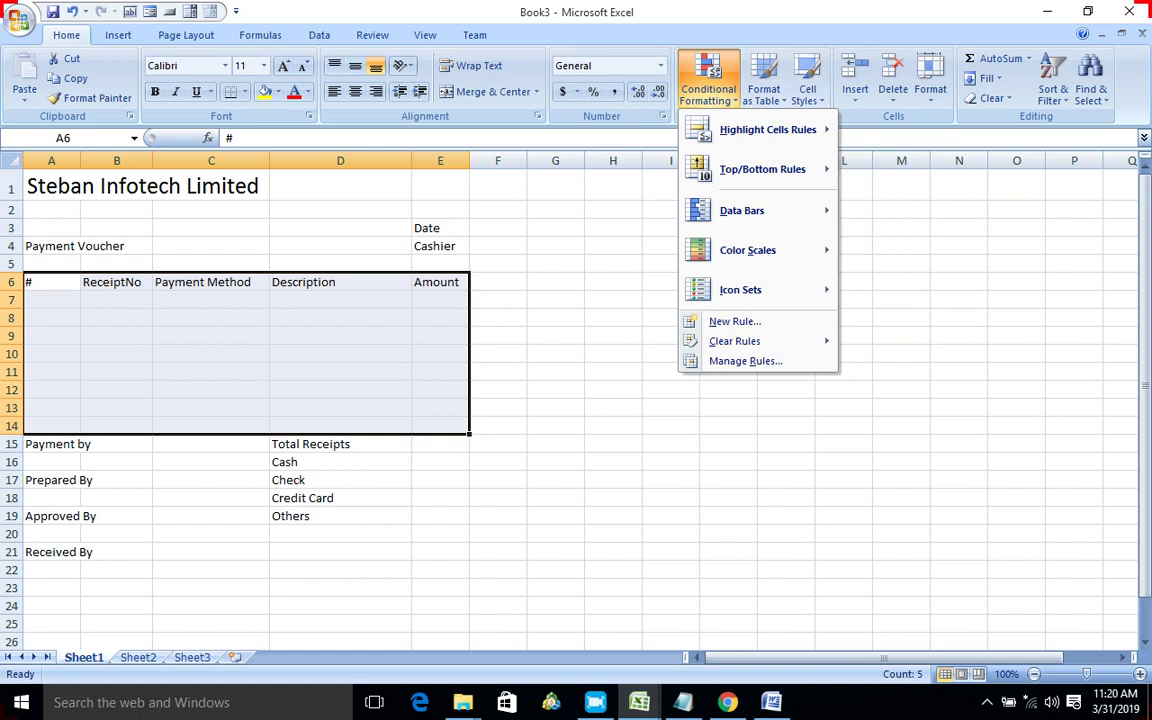
left_click(807, 88)
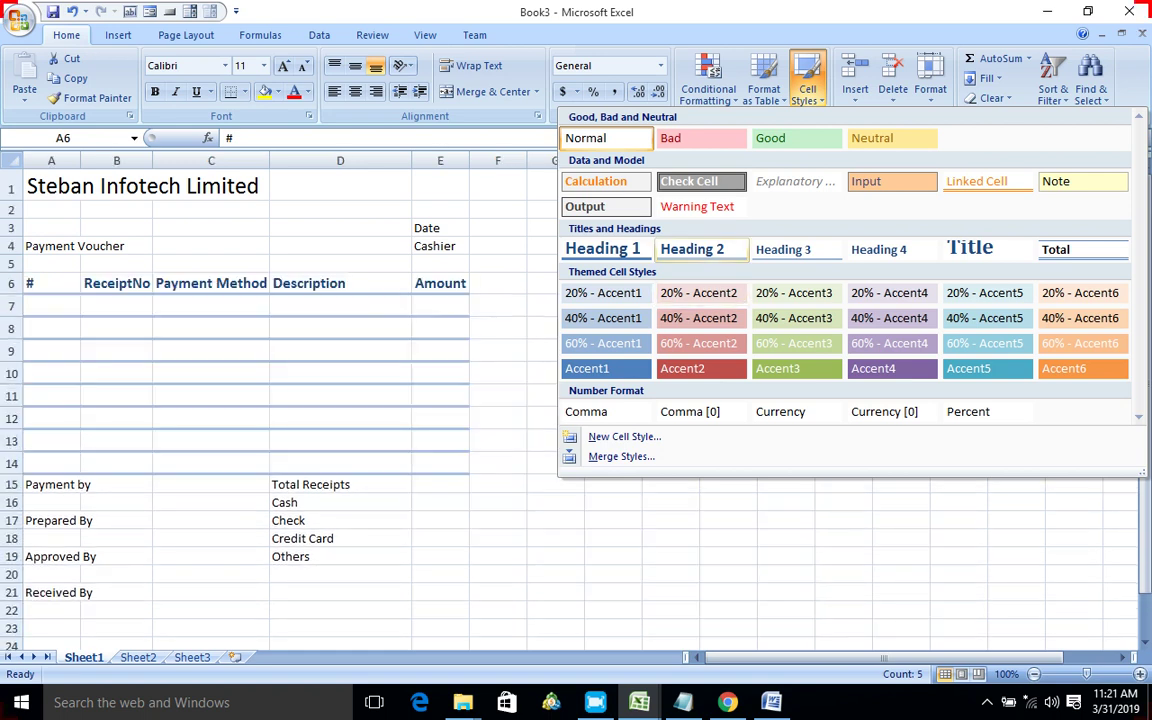
Step: Apply the Heading 2 cell style to the table A6:E14
left_click(700, 249)
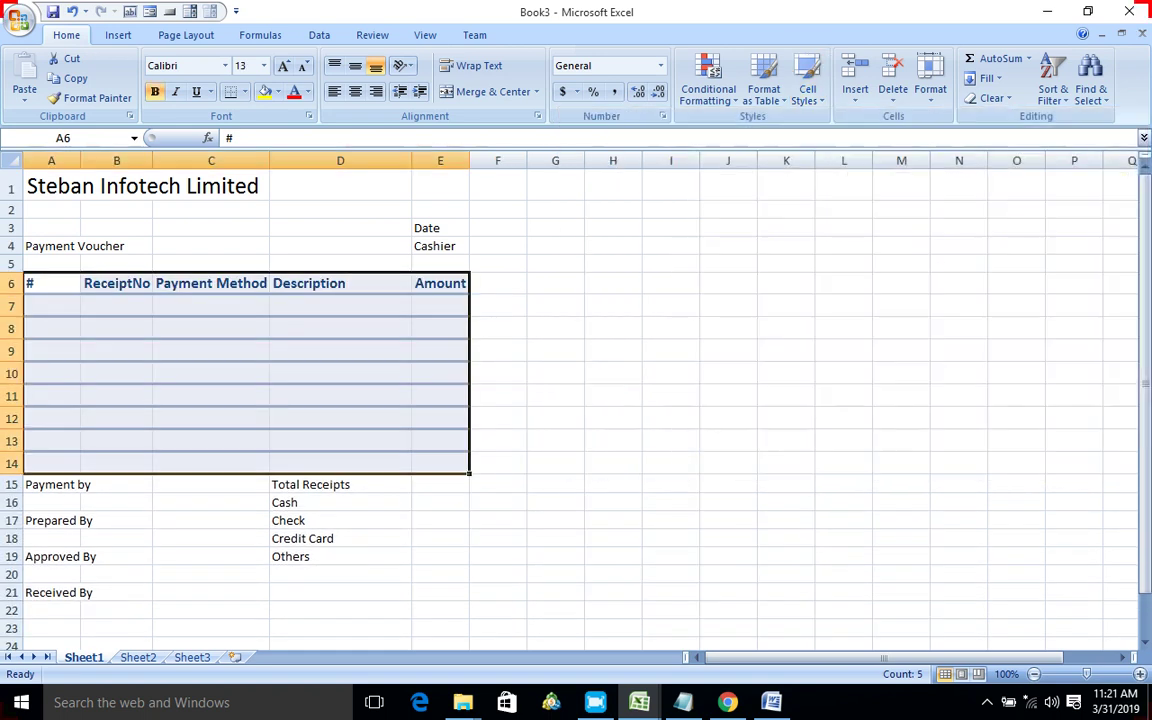
left_click(555, 283)
left_click(613, 305)
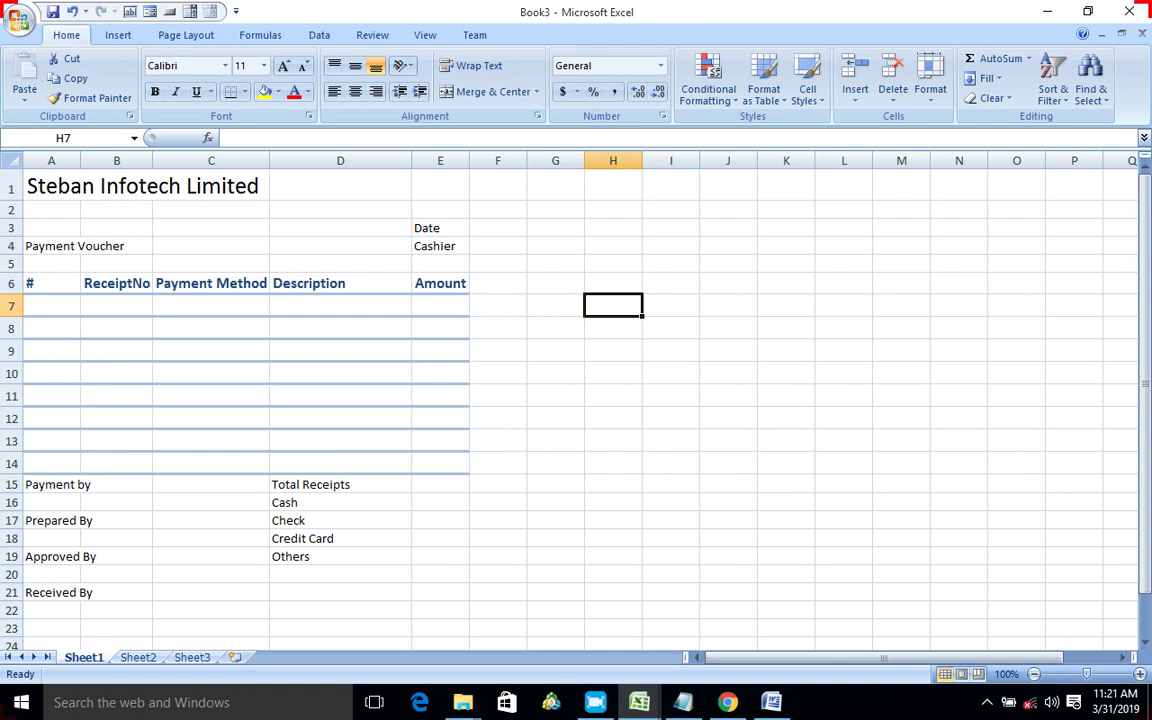
Step: Put a thick box border around the table
mouse_move(50, 283)
left_mouse_down()
mouse_move(211, 395)
mouse_move(340, 463)
mouse_move(440, 463)
left_mouse_up()
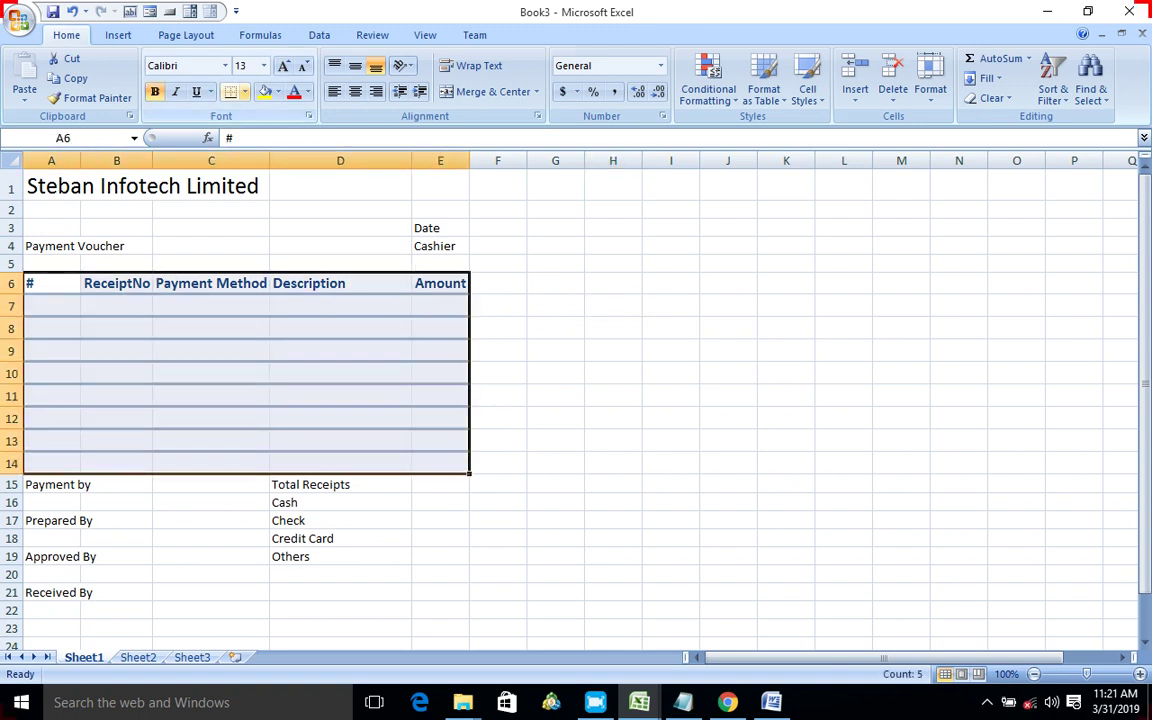
left_click(244, 91)
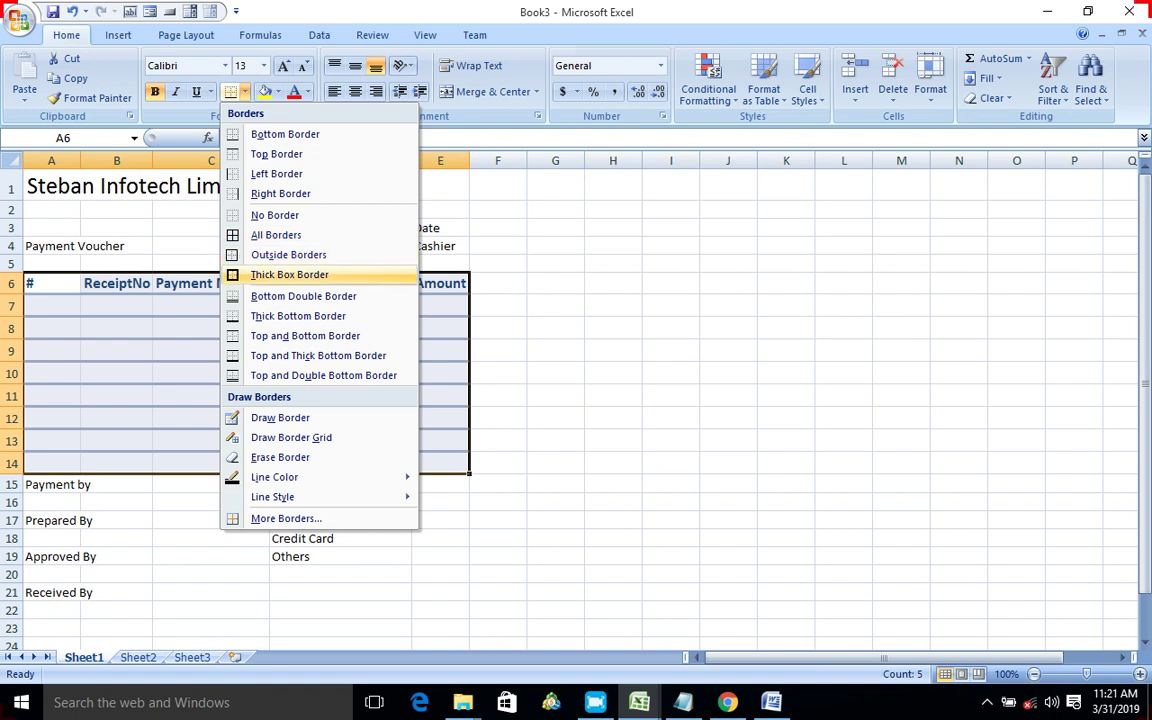
left_click(289, 274)
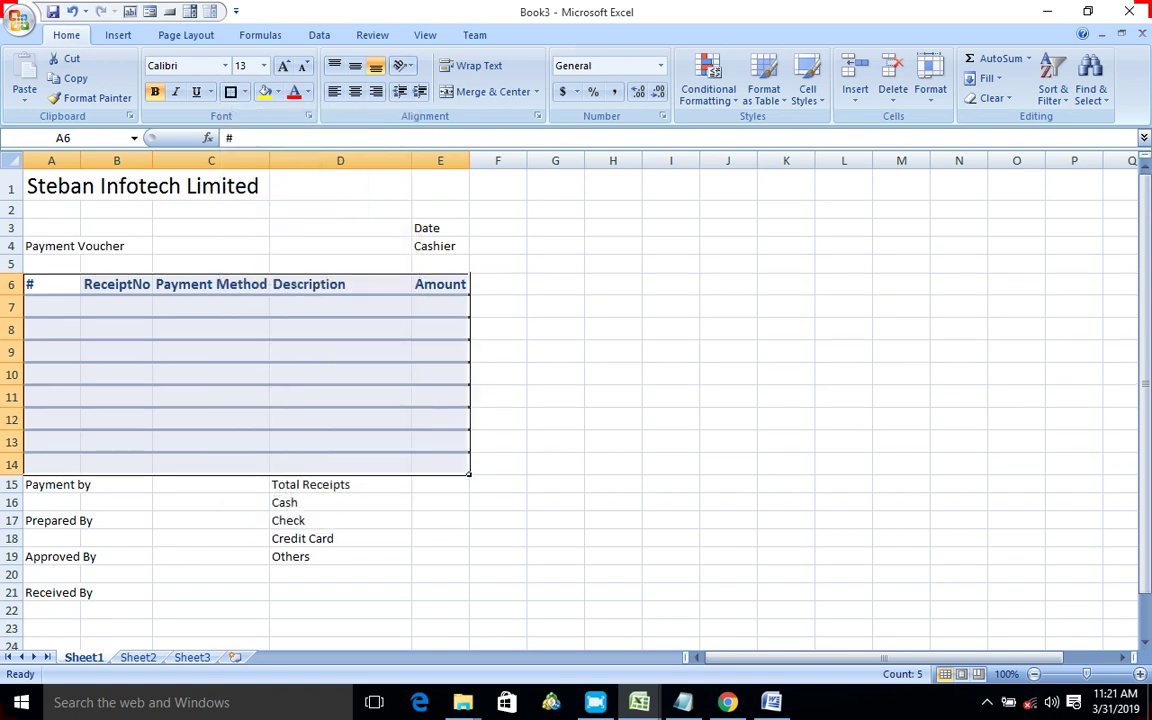
Step: Widen columns B and C slightly, autofit column D, and narrow column E to 65 pixels
left_click_drag(152, 160, 155, 160)
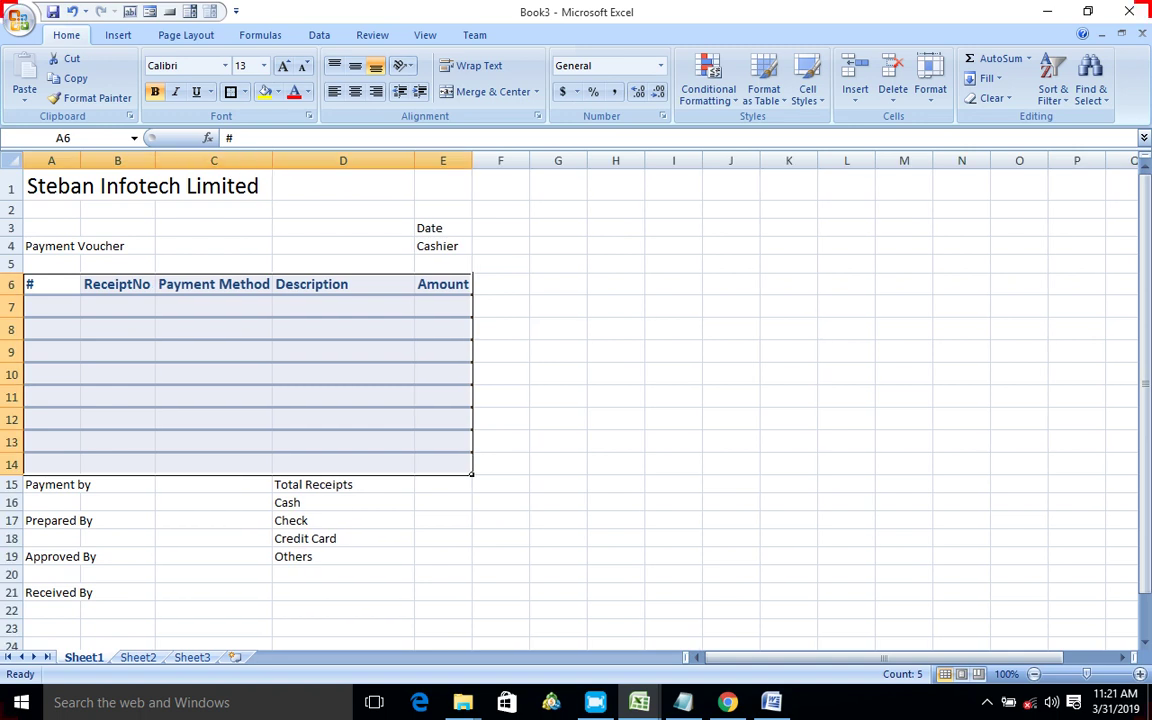
left_click_drag(272, 160, 277, 160)
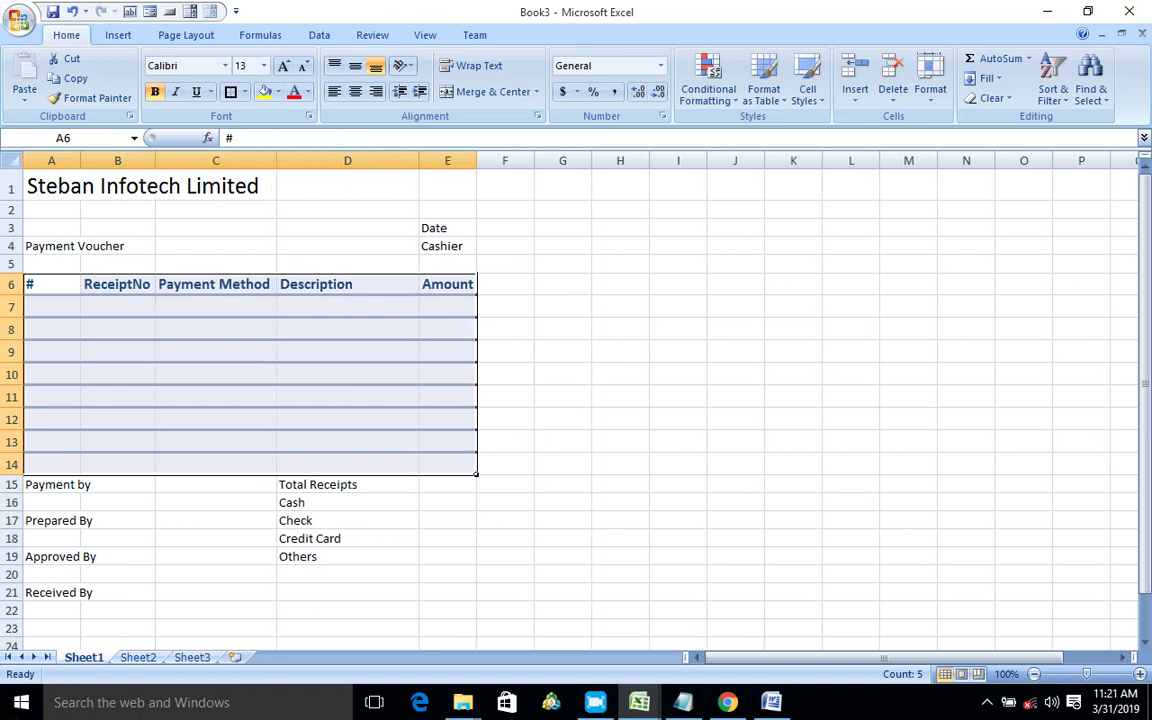
double_click(419, 160)
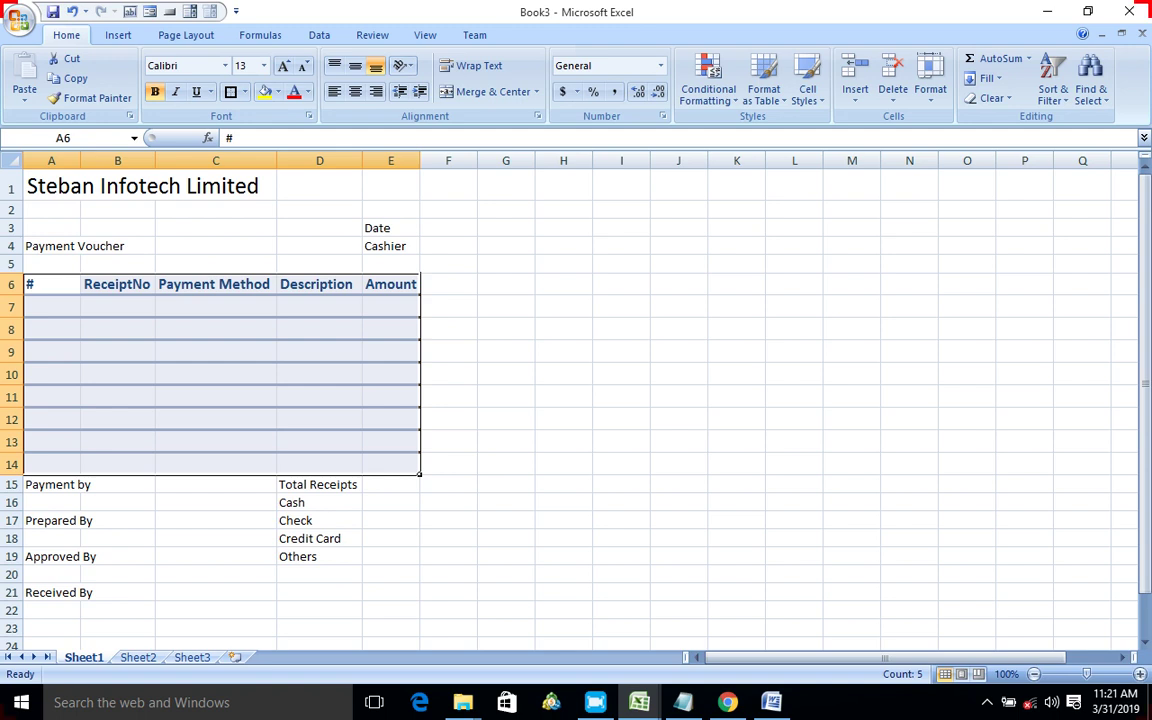
left_click_drag(420, 160, 427, 160)
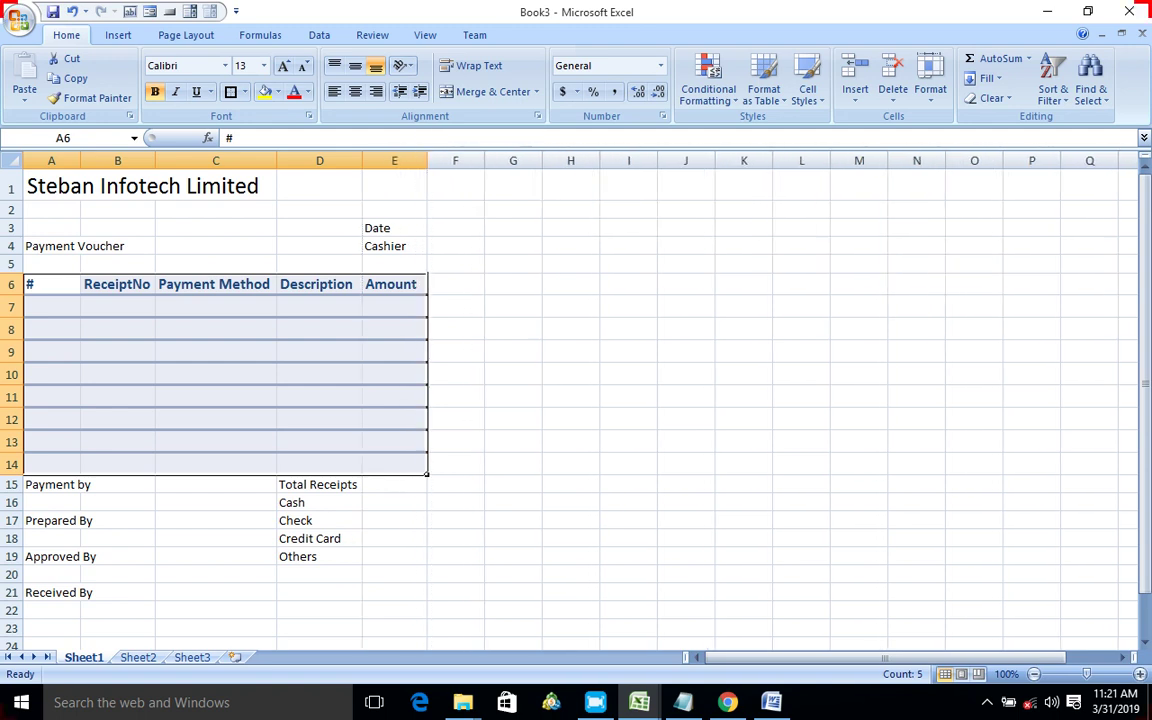
left_click(455, 228)
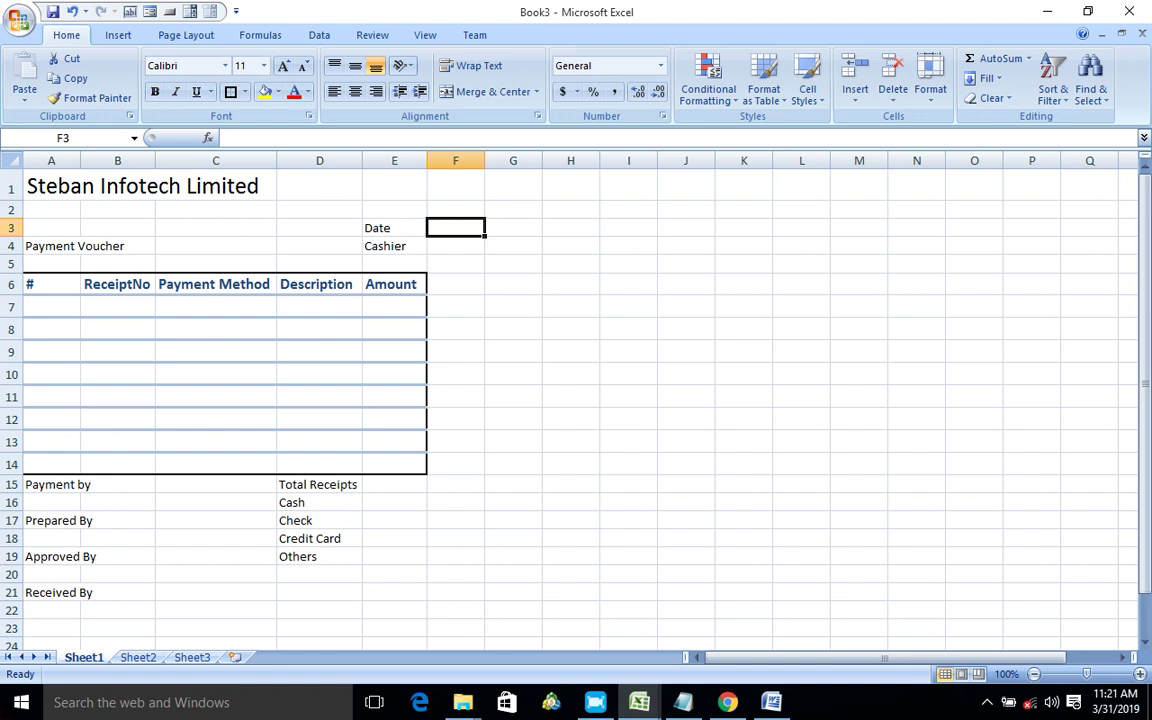
Step: Move the Date and Cashier labels from E3:E4 to D3:D4
left_click_drag(385, 228, 386, 246)
right_click(387, 246)
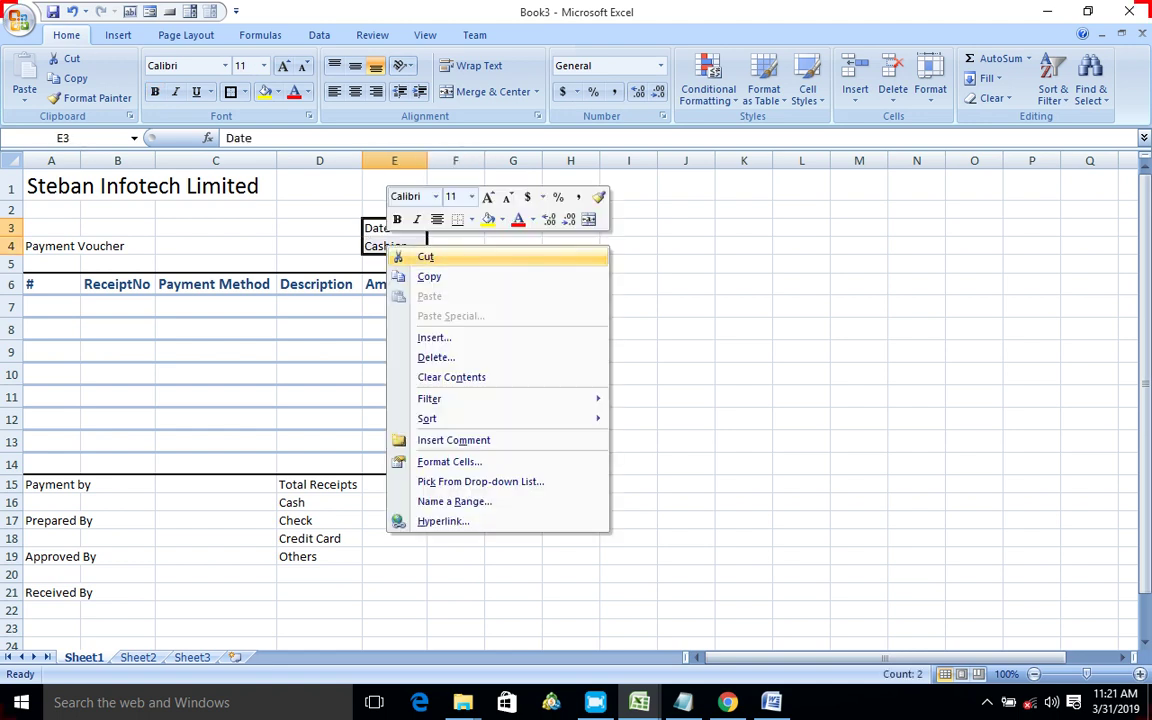
left_click(425, 257)
left_click(330, 228)
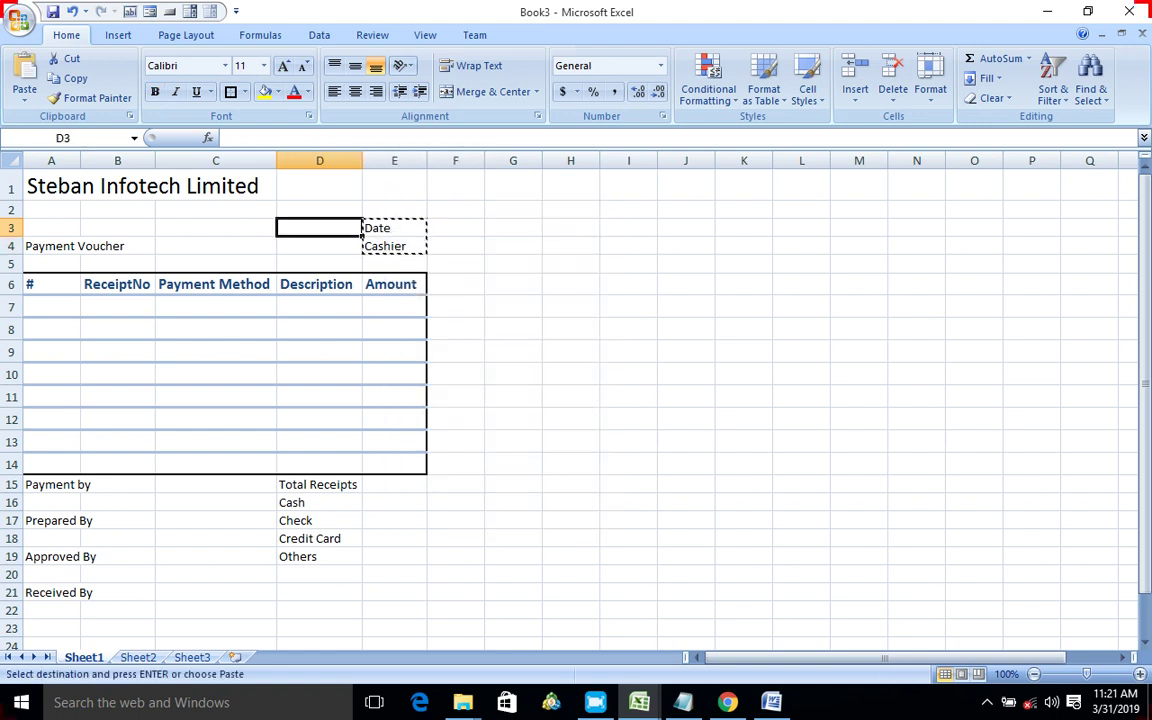
key("Return")
left_click(394, 263)
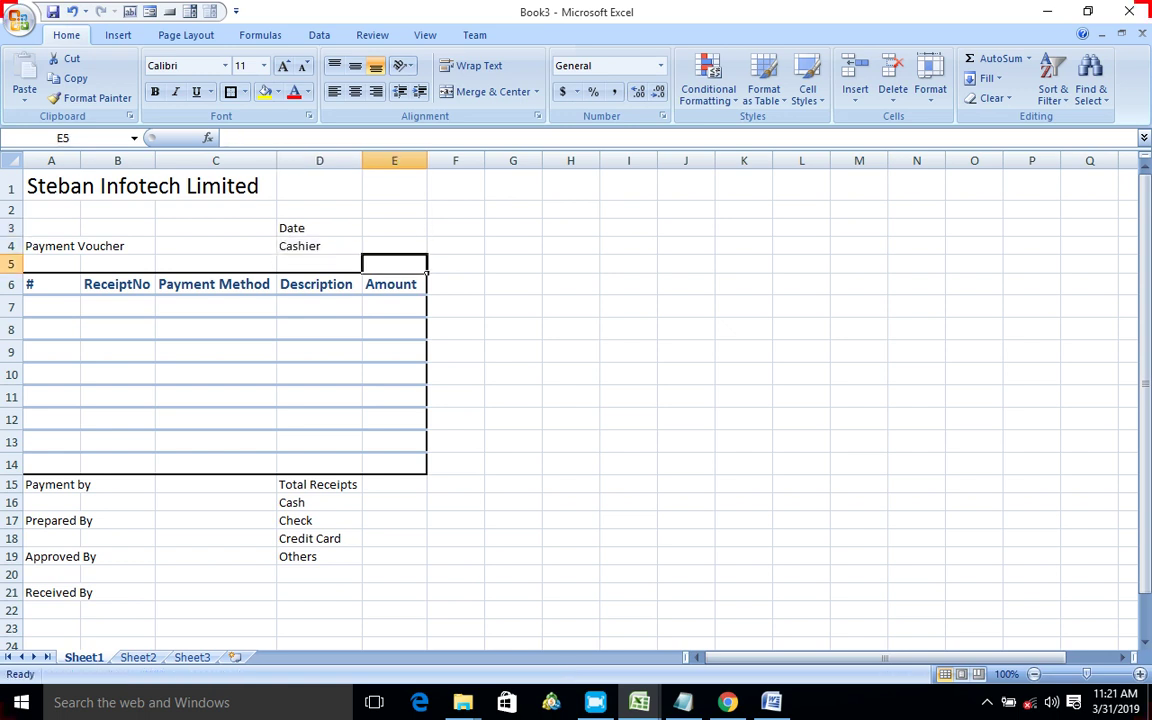
Step: Make 'Payment Voucher' bold, larger and red
left_click(51, 246)
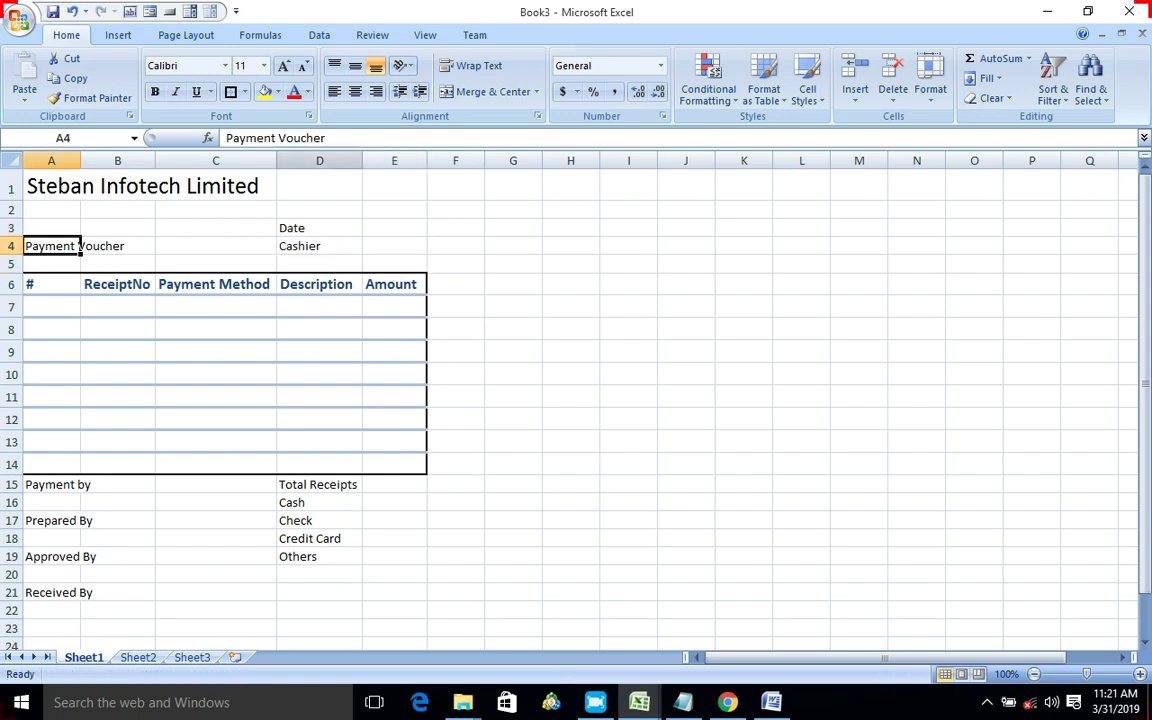
left_click(154, 91)
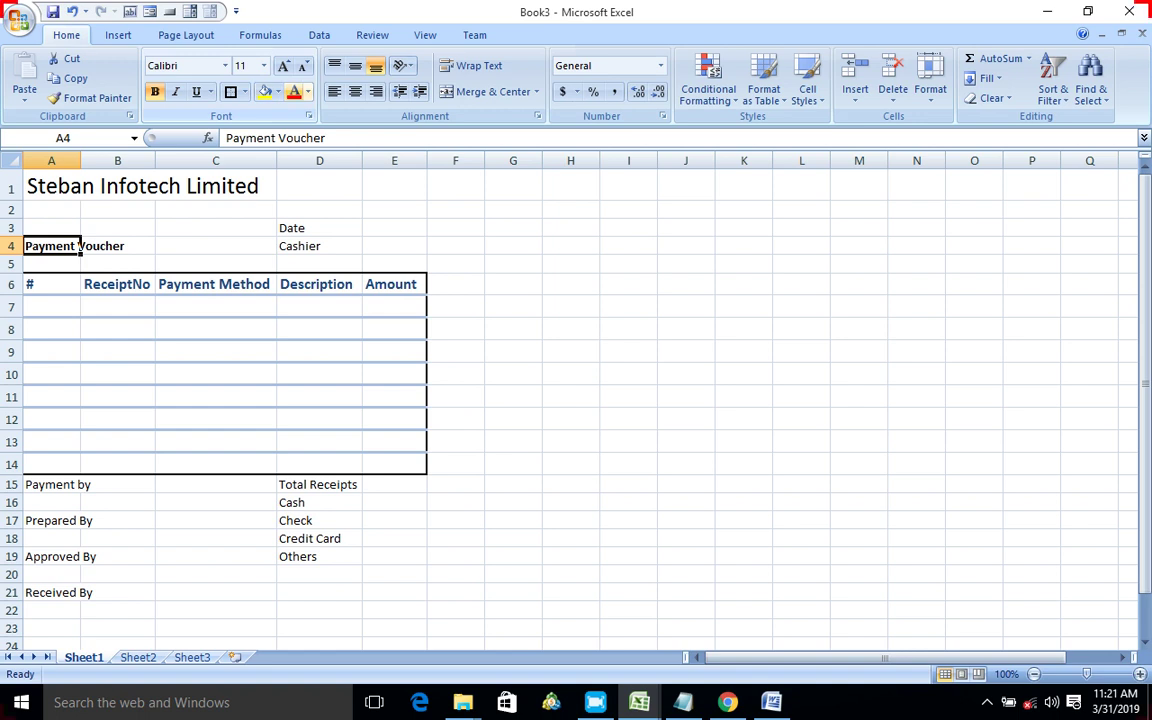
left_click(283, 66)
left_click(283, 66)
left_click(283, 66)
left_click(283, 66)
left_click(283, 66)
left_click(283, 66)
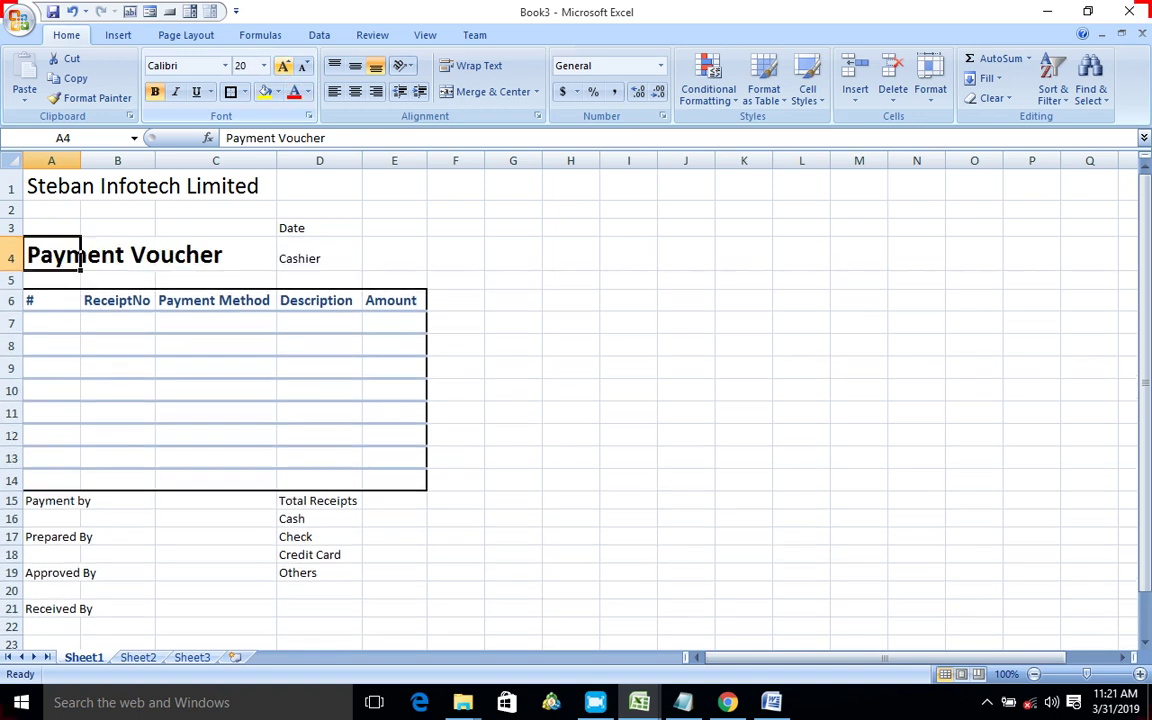
left_click(294, 91)
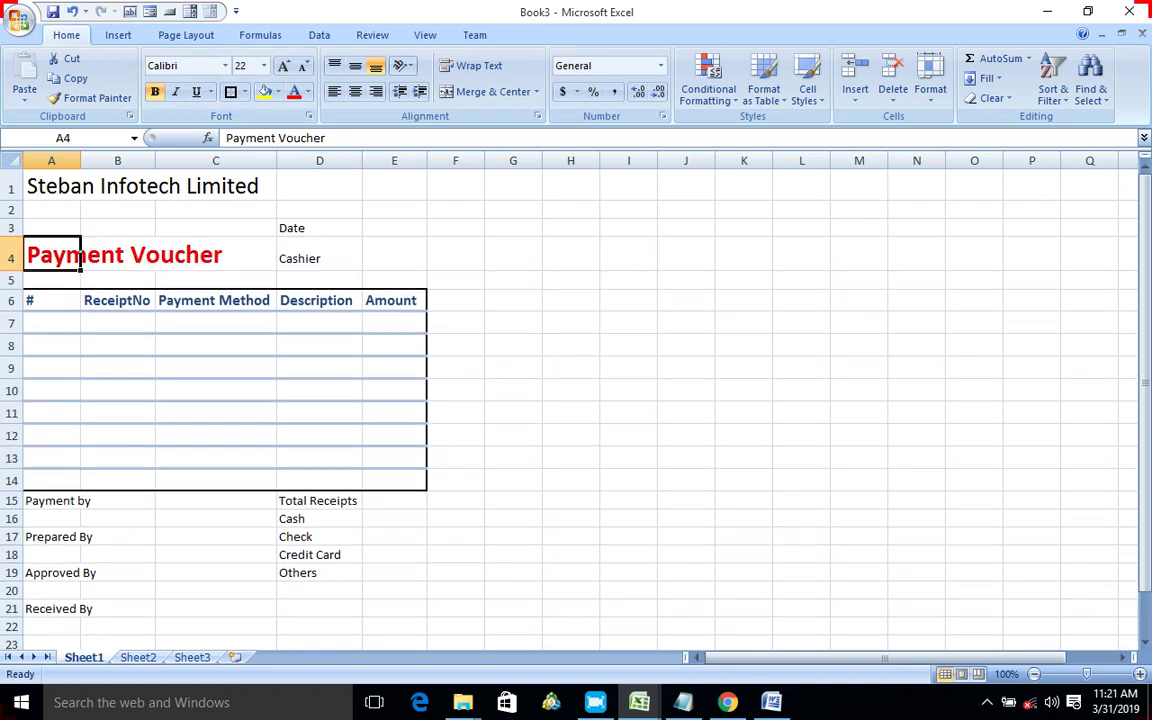
Step: Widen column C and merge and centre the company title across the title row
left_click_drag(276, 160, 292, 160)
left_click(82, 188)
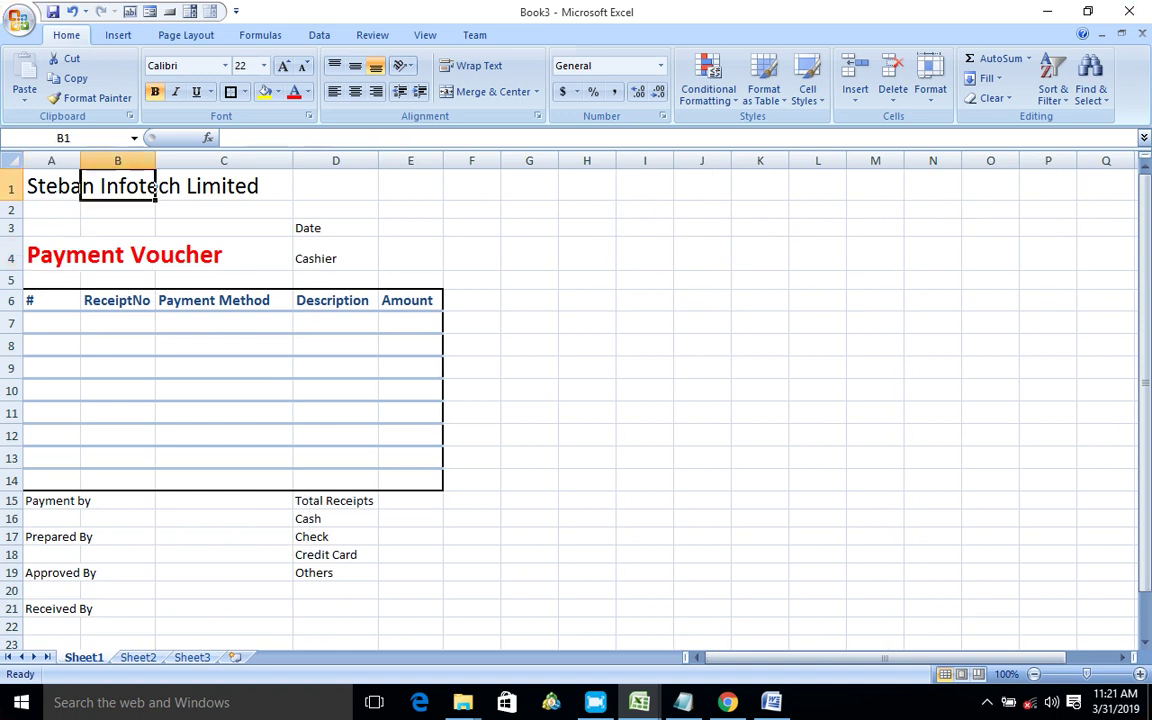
left_click_drag(50, 188, 425, 188)
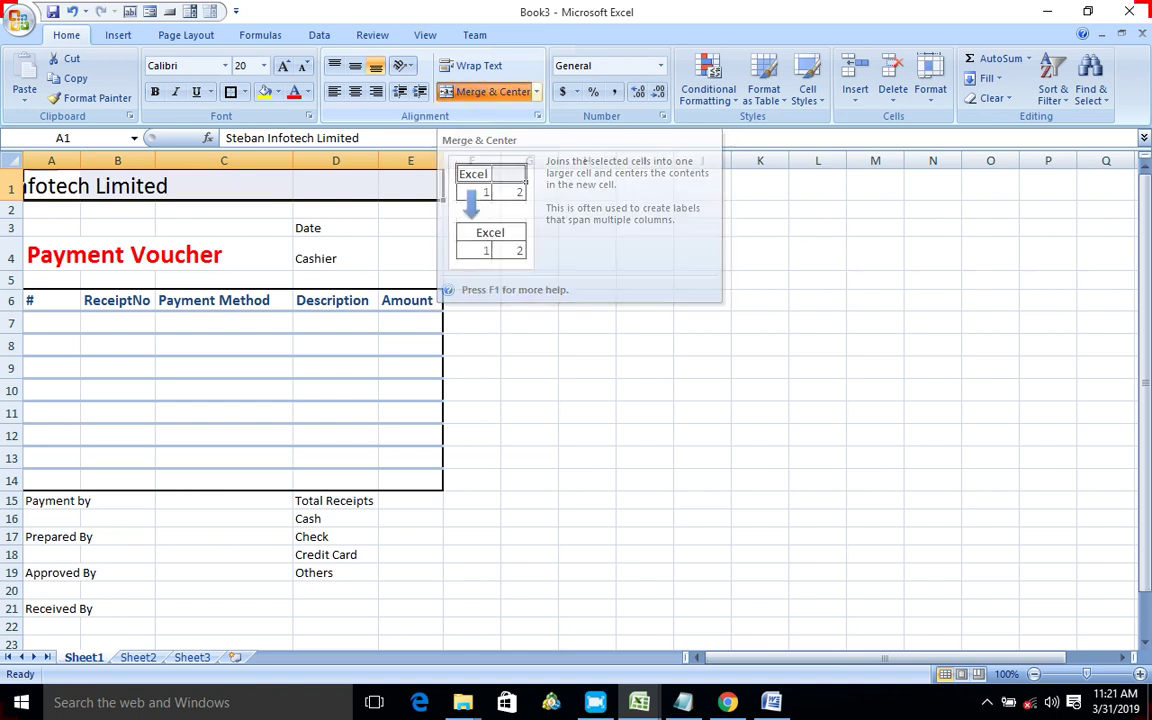
left_click(490, 91)
scroll(580, 400, "down", 2)
scroll(570, 400, "up", 2)
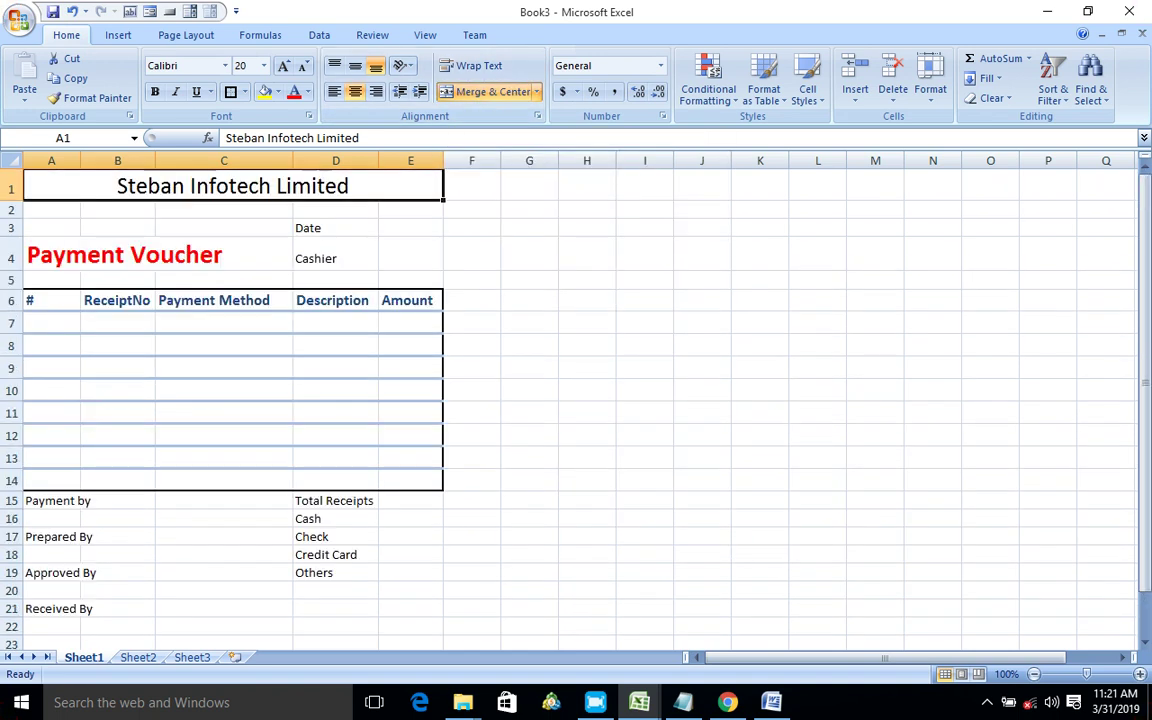
left_click(410, 390)
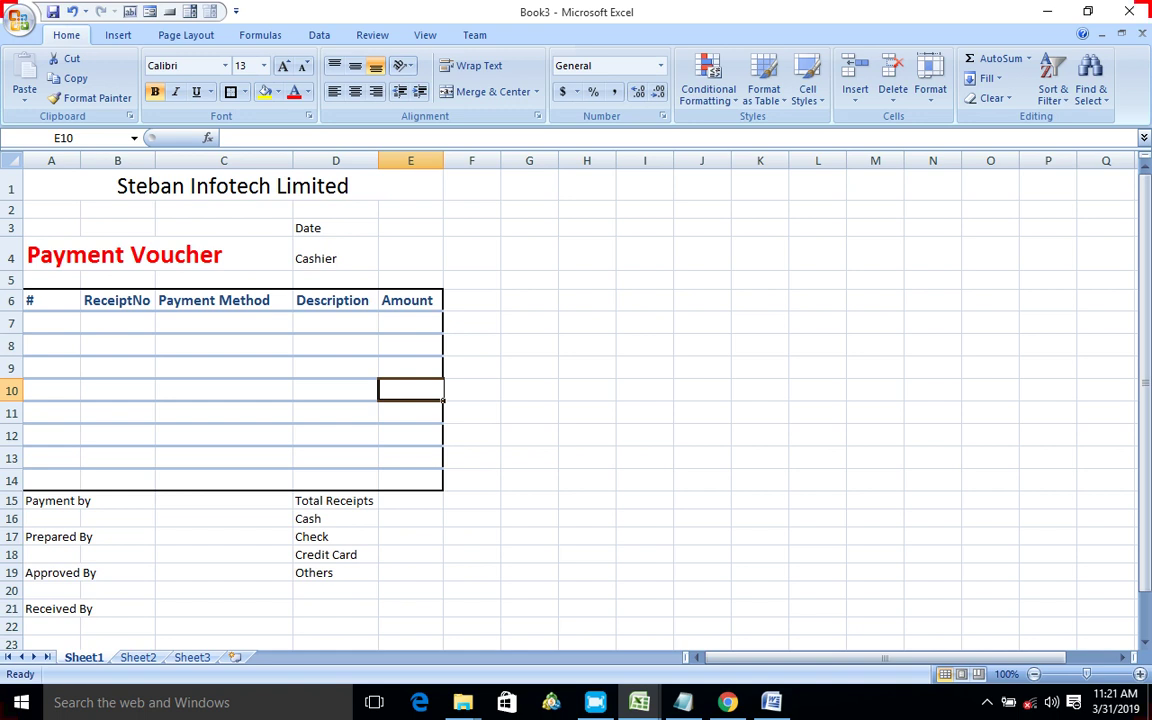
Step: Widen column E to about 84 pixels
left_click_drag(335, 228, 335, 258)
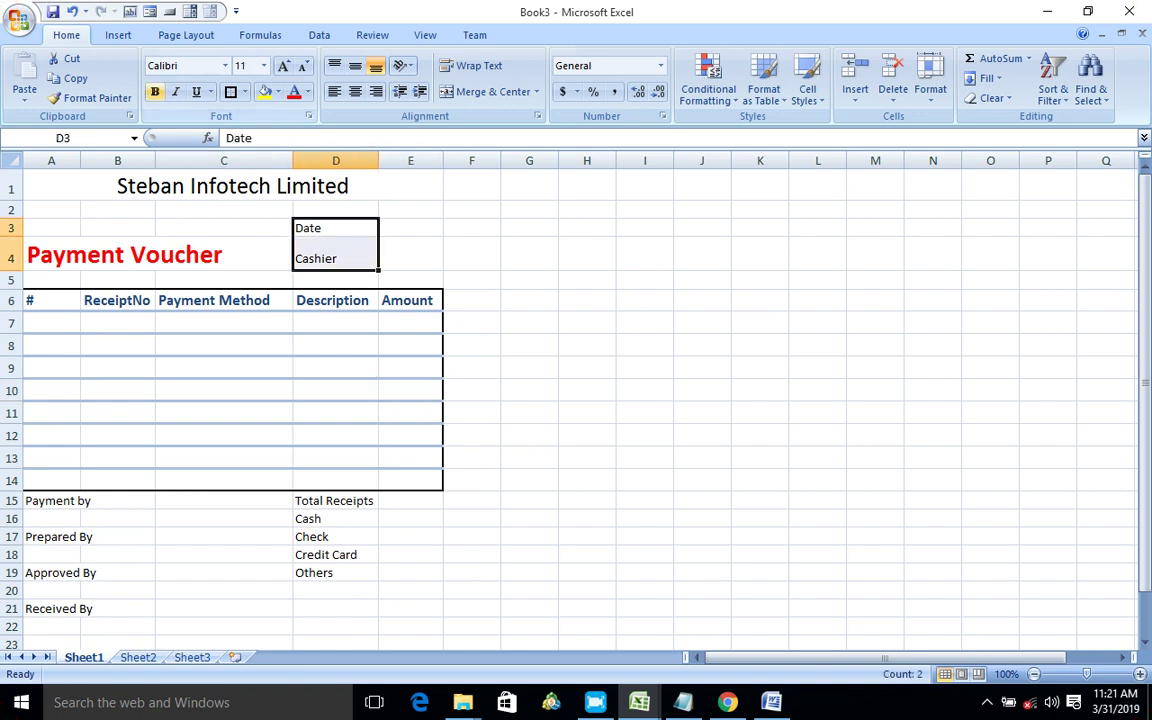
left_click(223, 457)
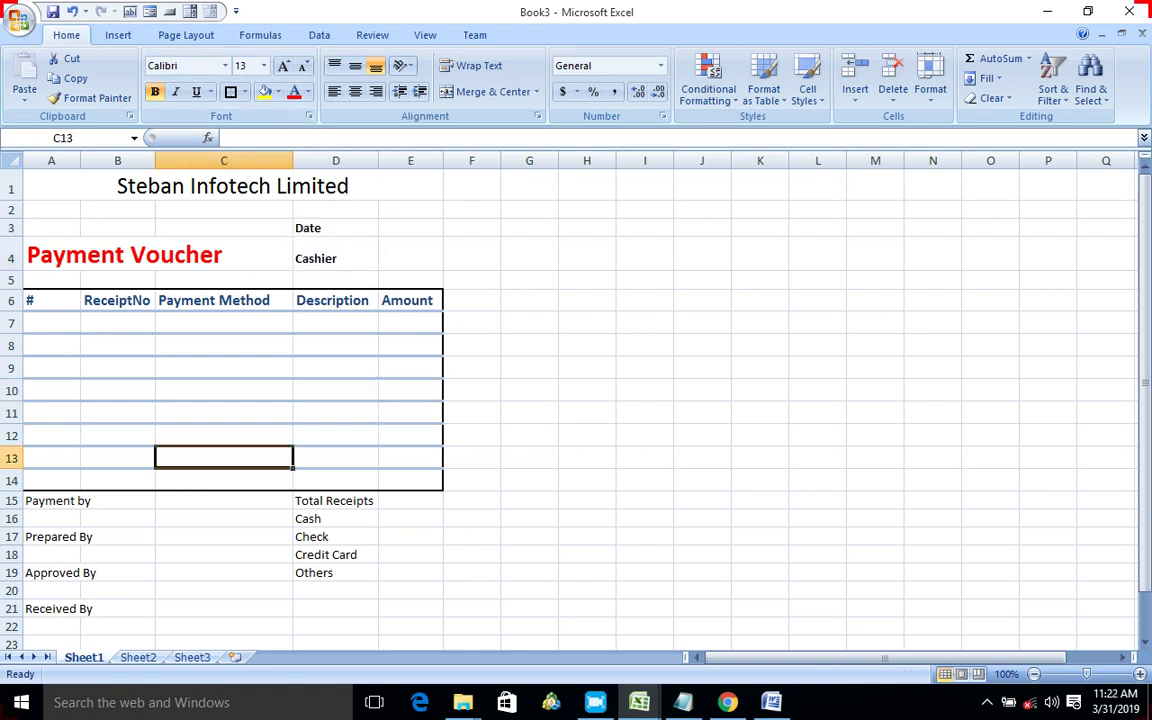
left_click_drag(441, 160, 463, 160)
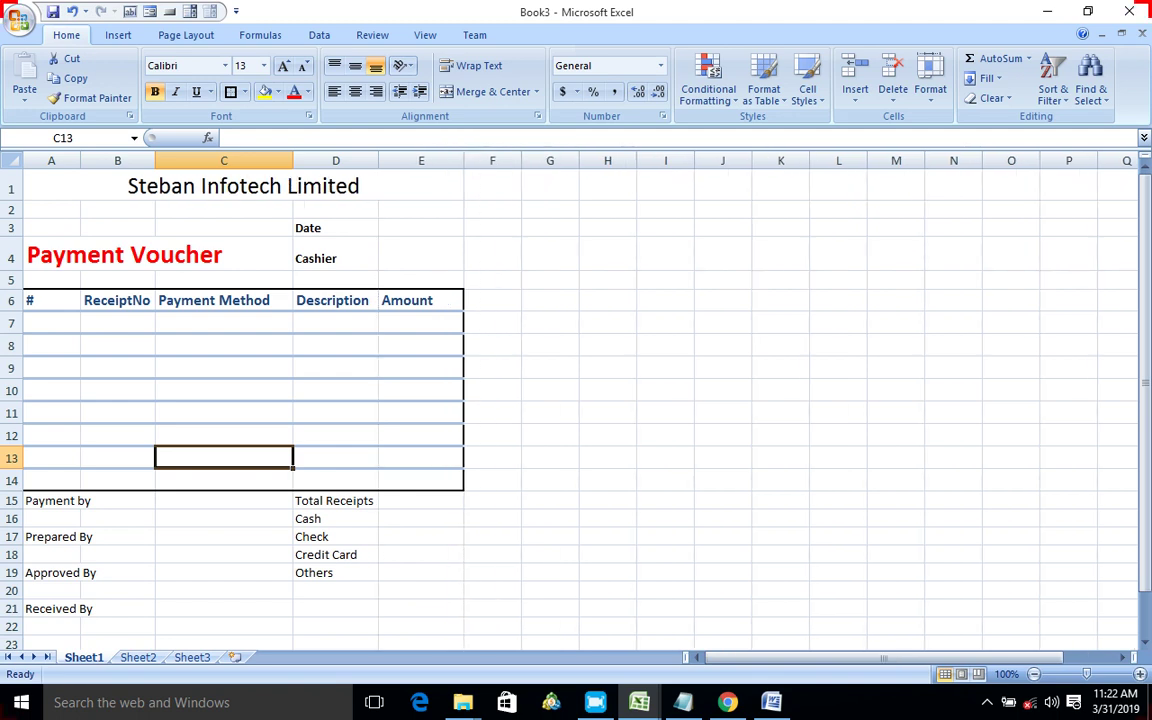
Step: Bold the signature labels in column A and the Total Receipts labels in D15:D19
left_click_drag(50, 500, 117, 608)
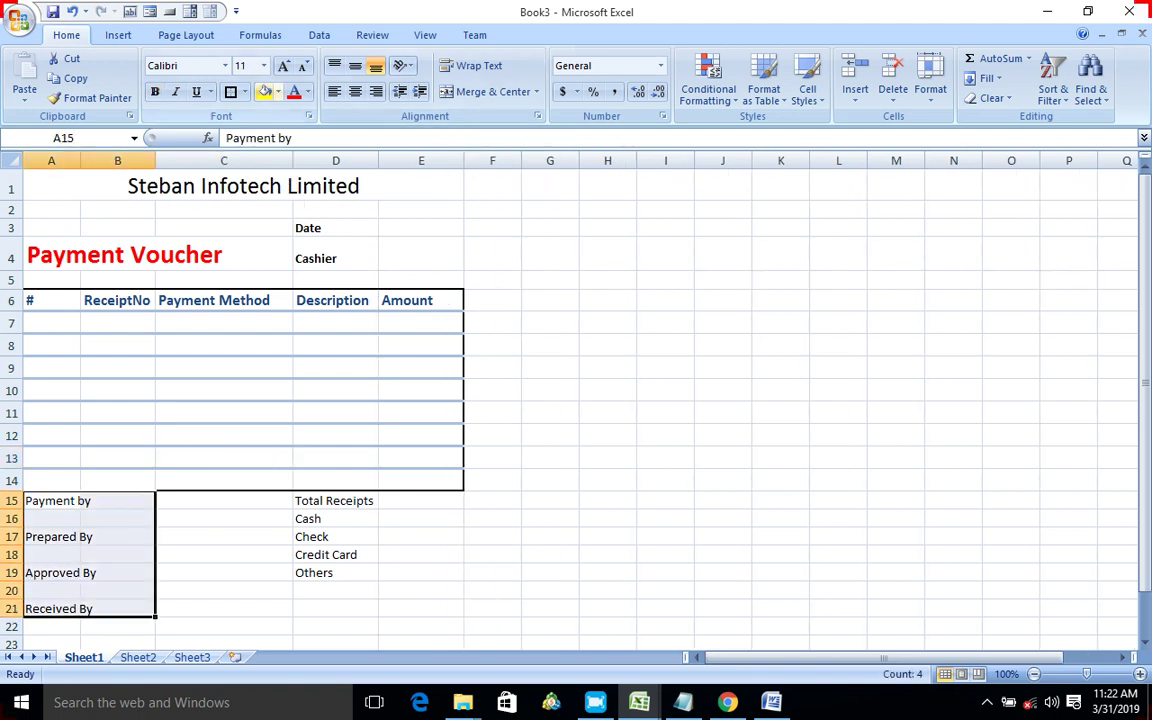
left_click(155, 91)
left_click_drag(335, 500, 335, 572)
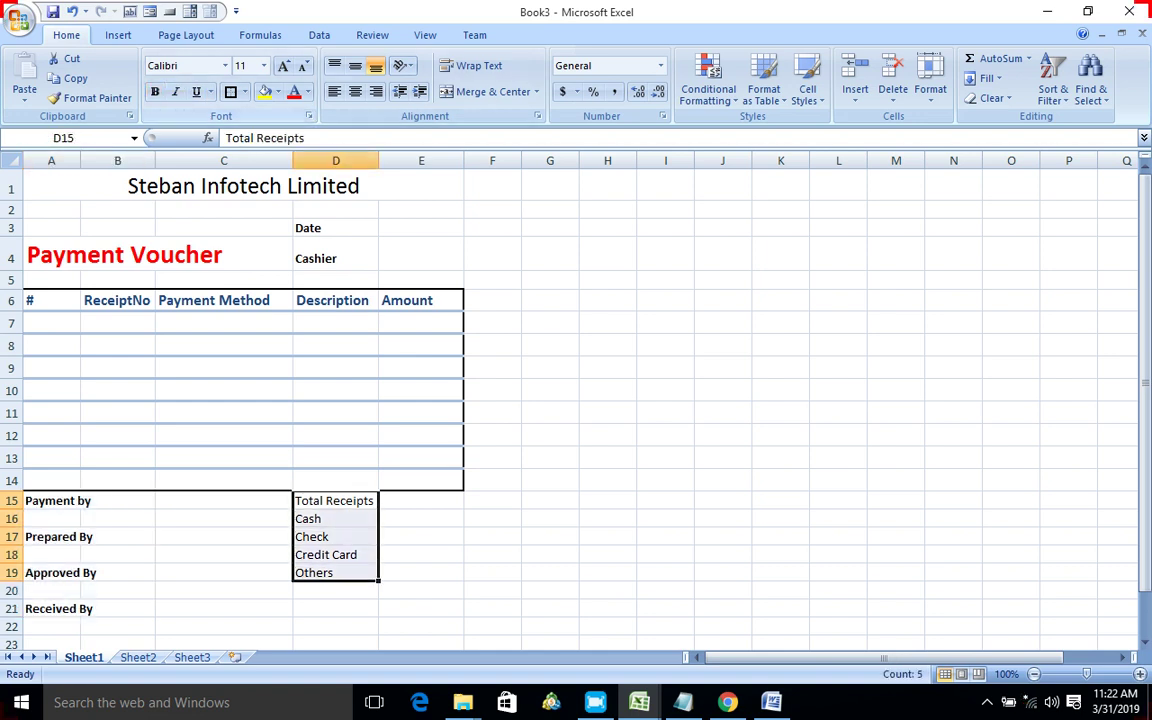
left_click(155, 91)
left_click(421, 480)
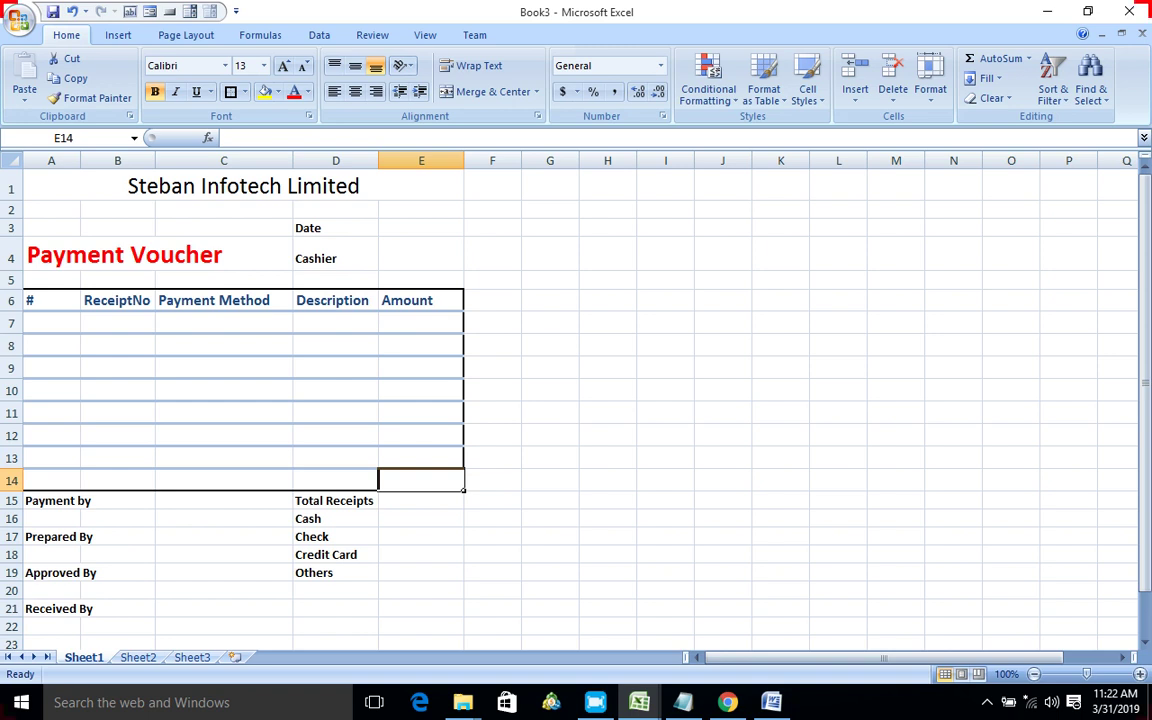
left_click(421, 500)
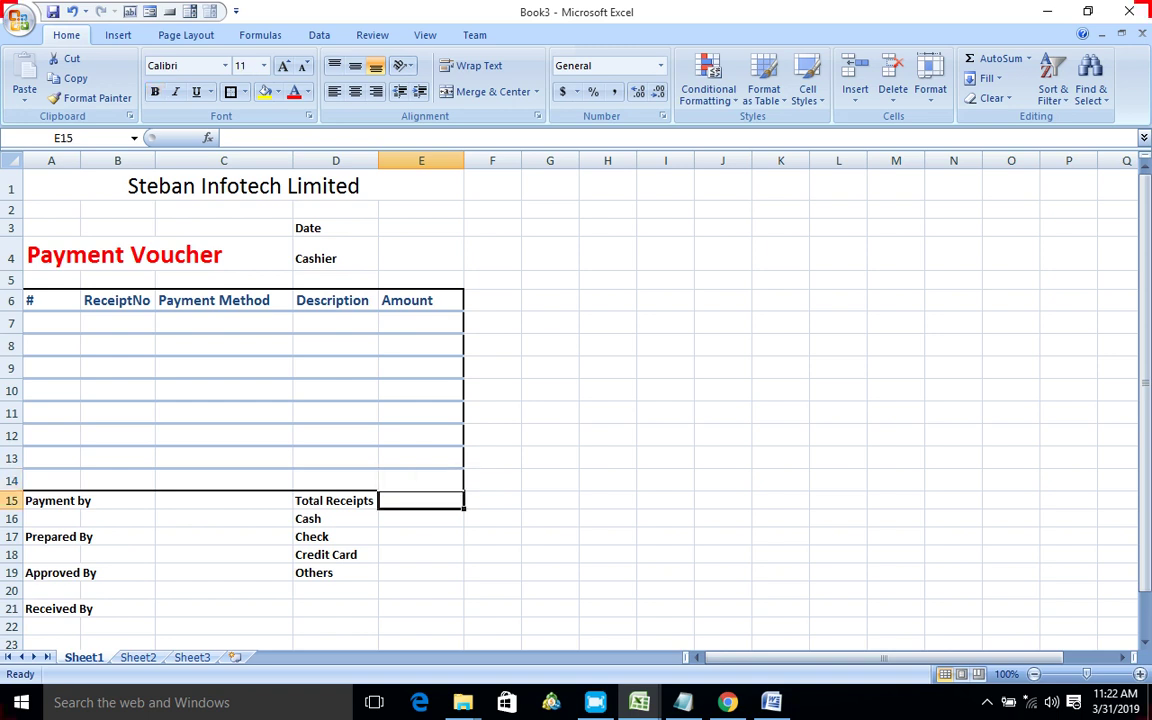
Step: Start a COUNT formula in E15, then clear the resulting #NAME? entry
type("=")
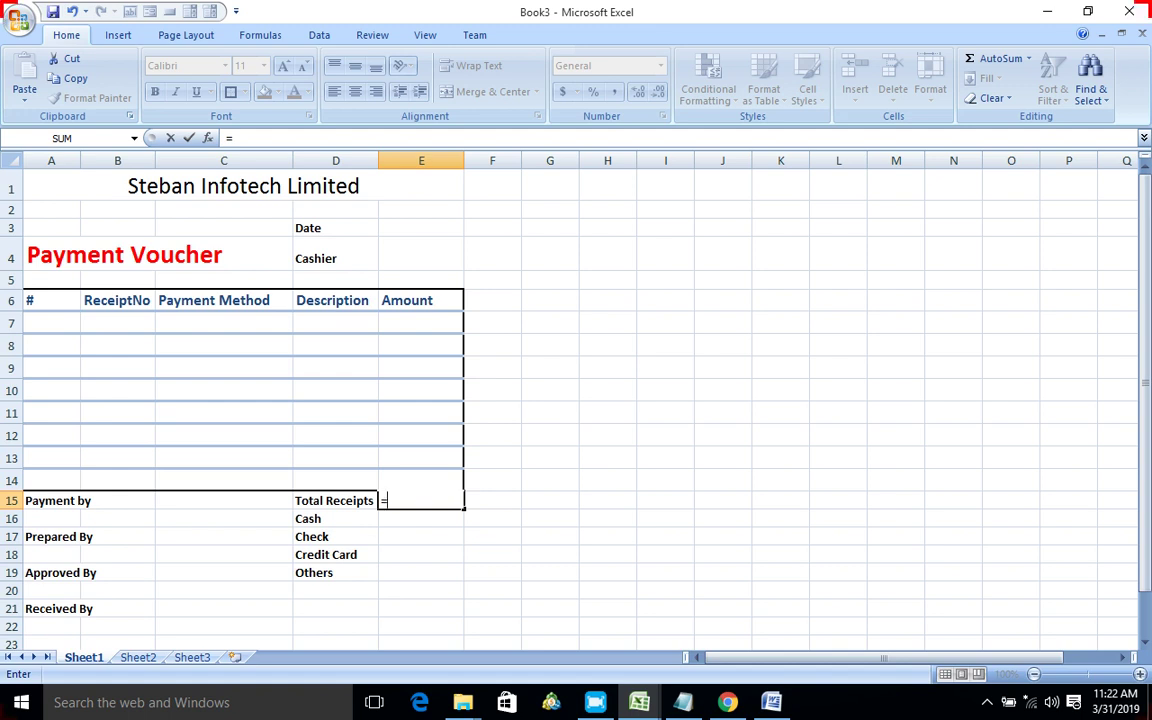
type("c")
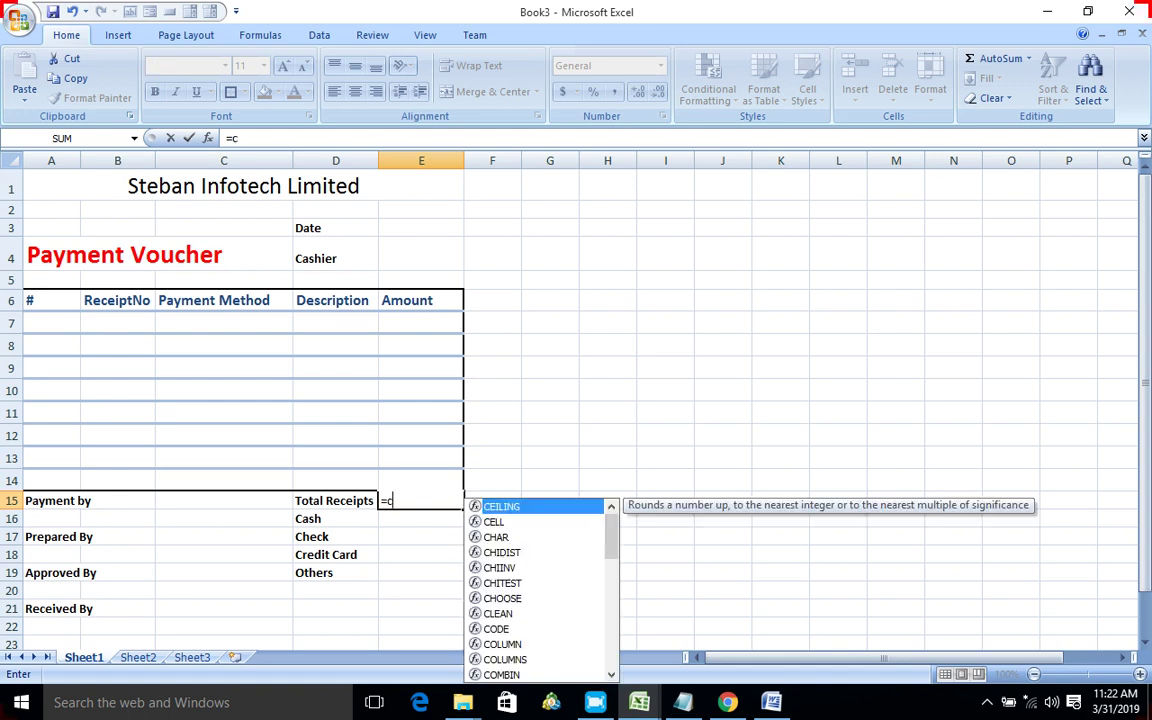
type("ou")
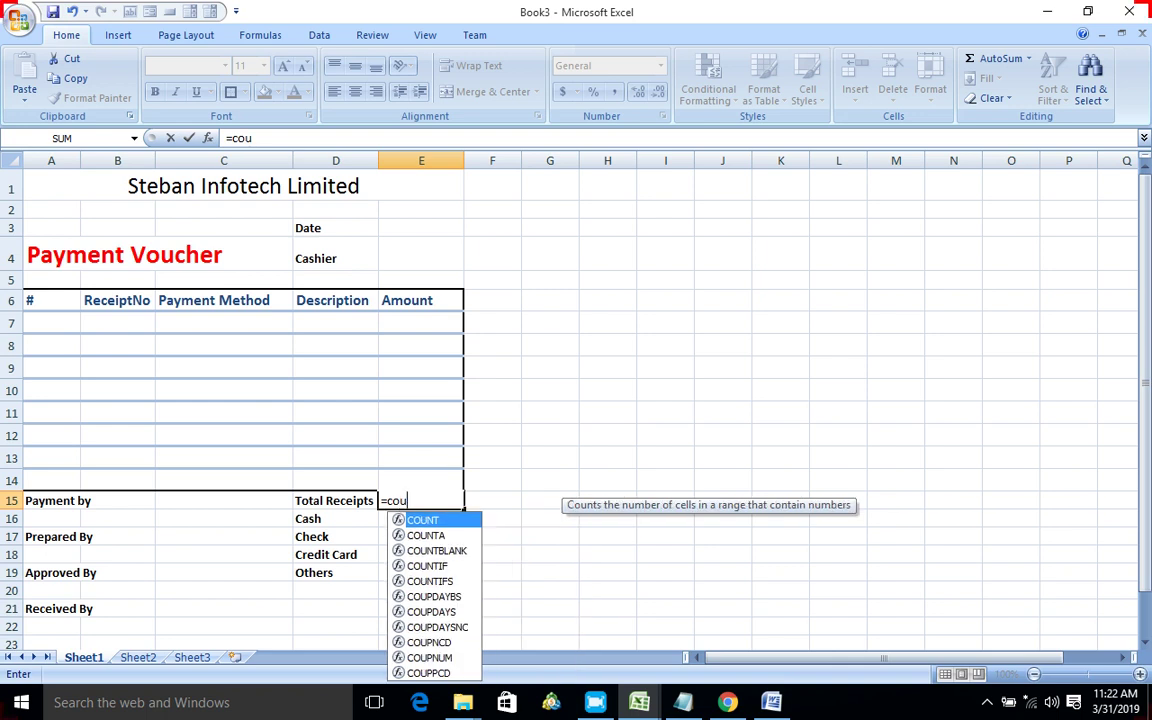
key("Down")
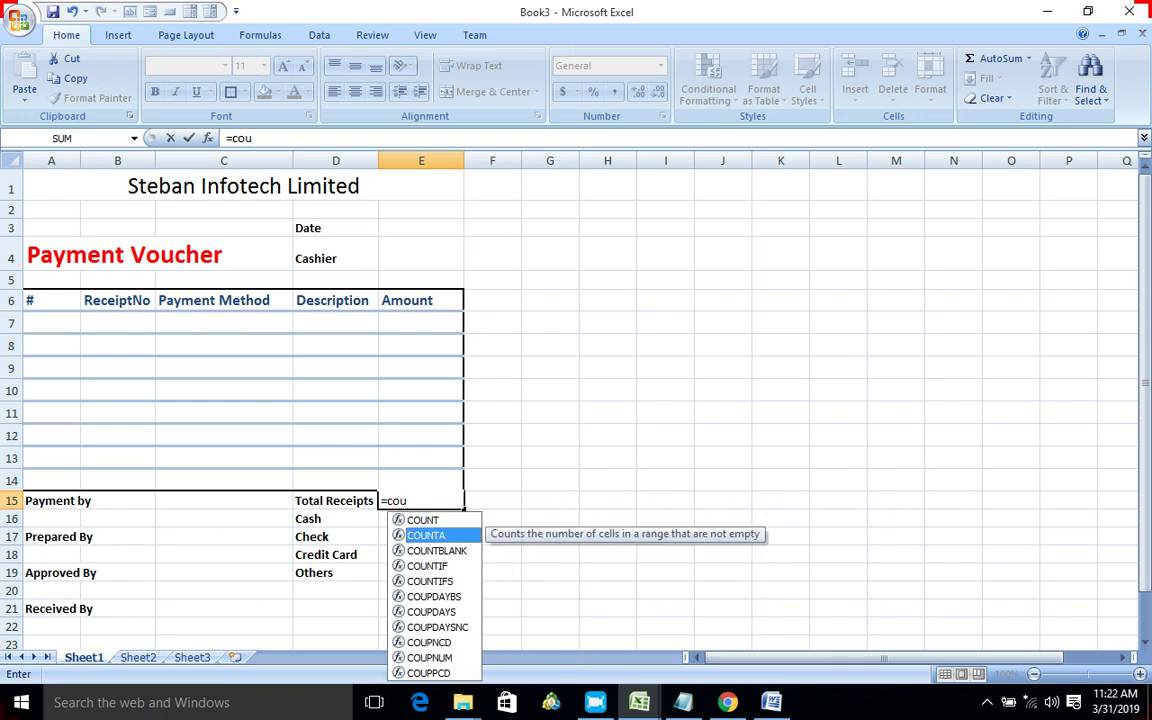
key("Return")
left_click(421, 500)
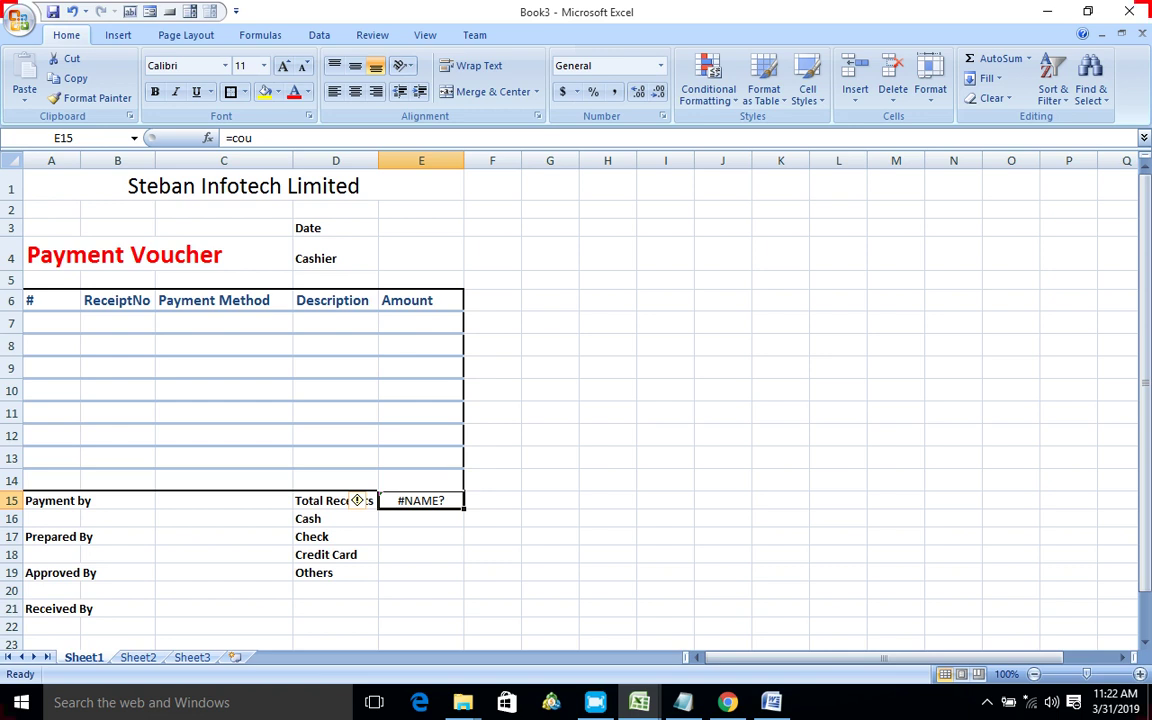
double_click(238, 138)
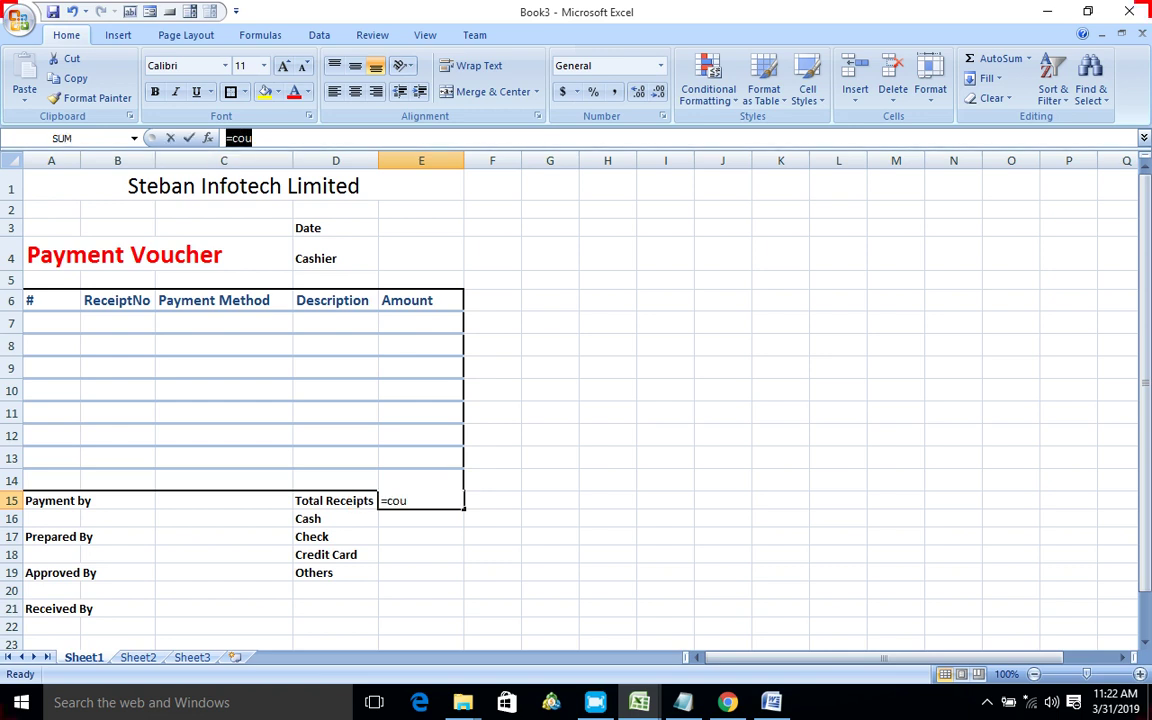
key("BackSpace")
Step: Enter =COUNTA(E7:E14) in E15 to count the Amount entries
type("=")
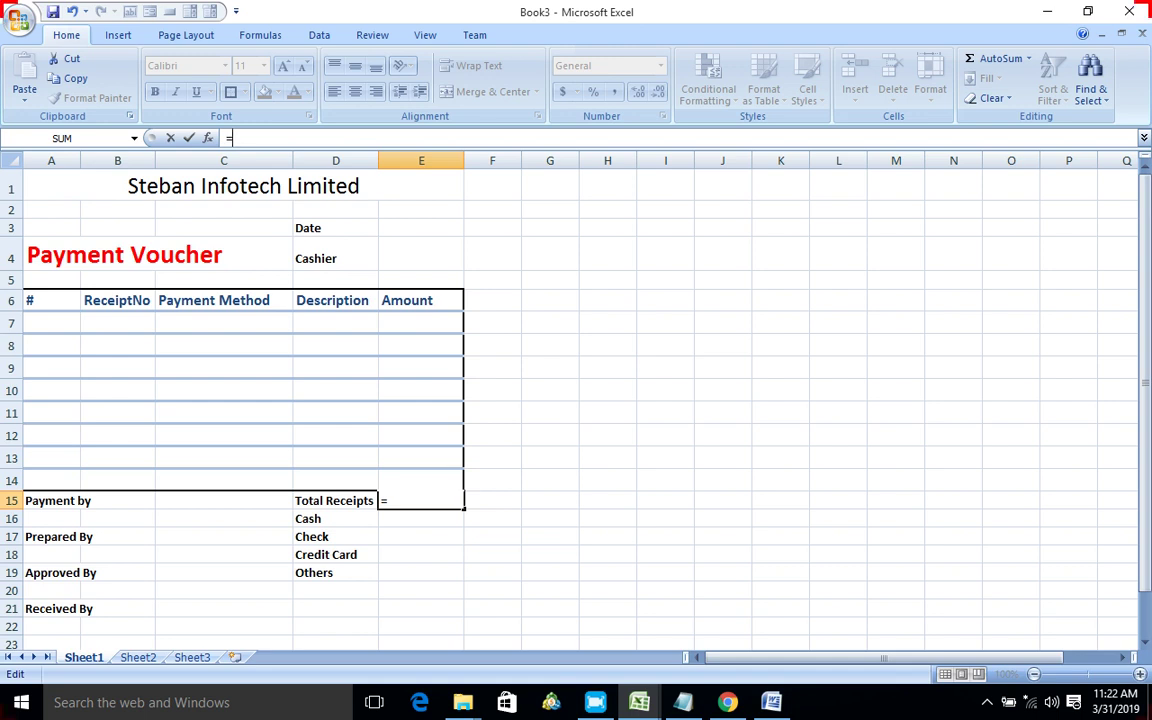
type("c")
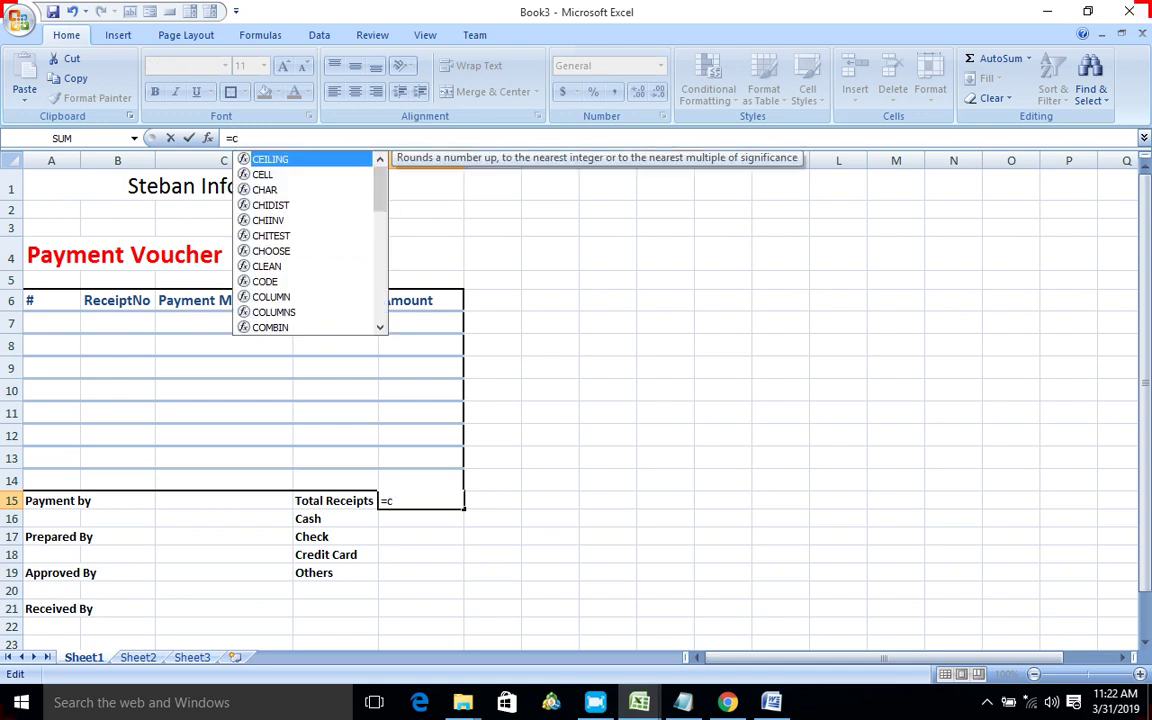
type("ou")
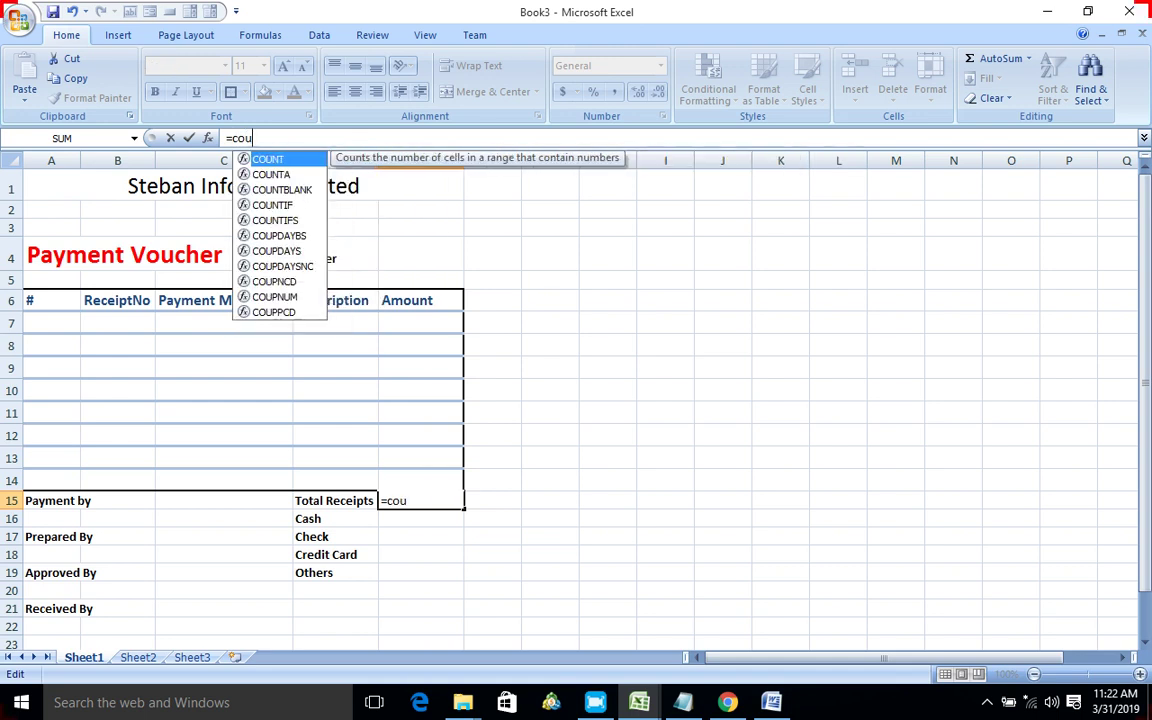
type("n")
key("Down")
key("Tab")
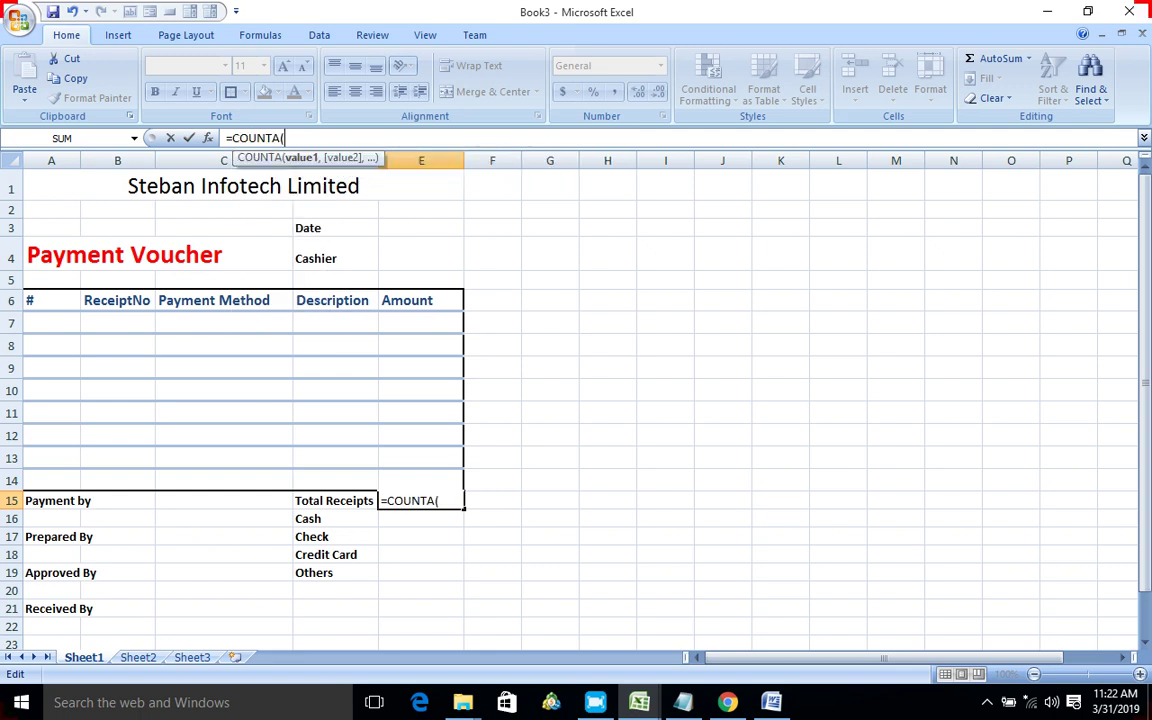
left_click_drag(420, 323, 420, 458)
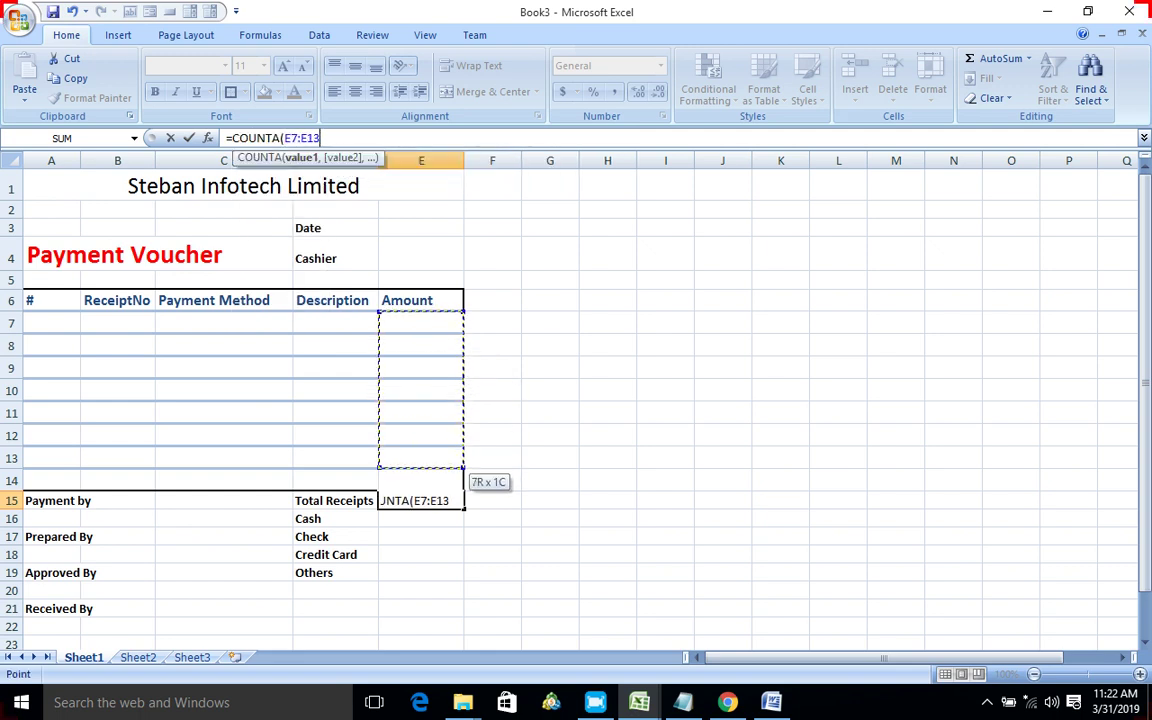
left_click_drag(420, 458, 420, 480)
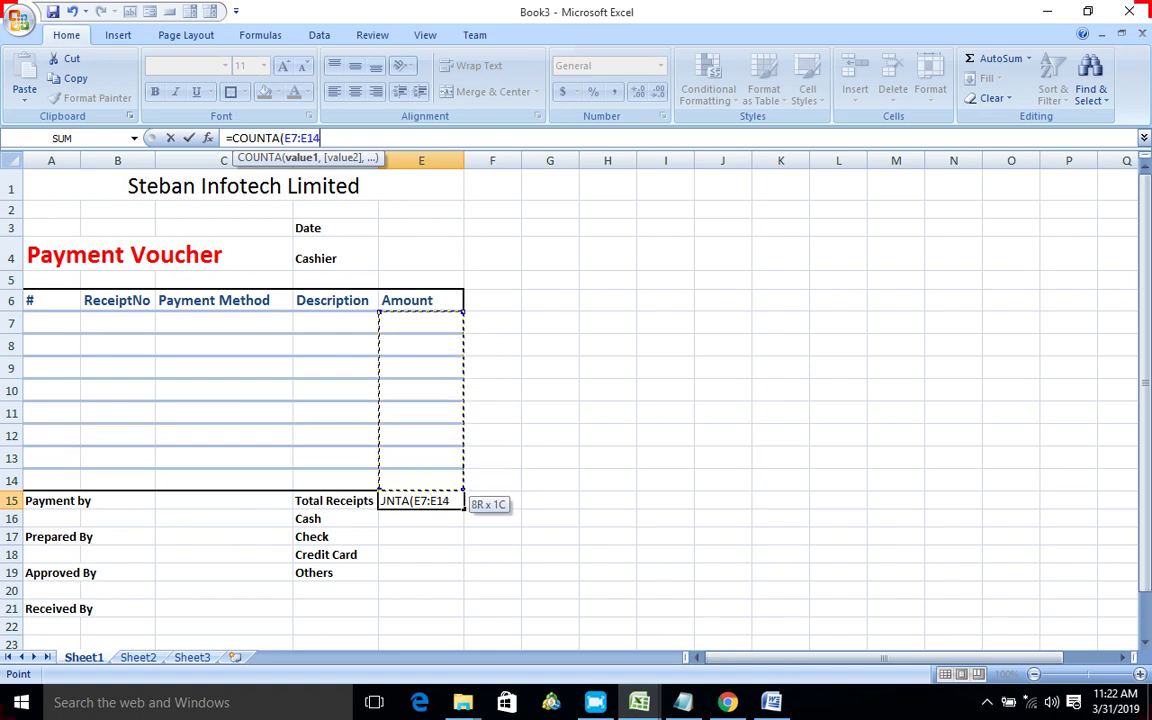
type(")")
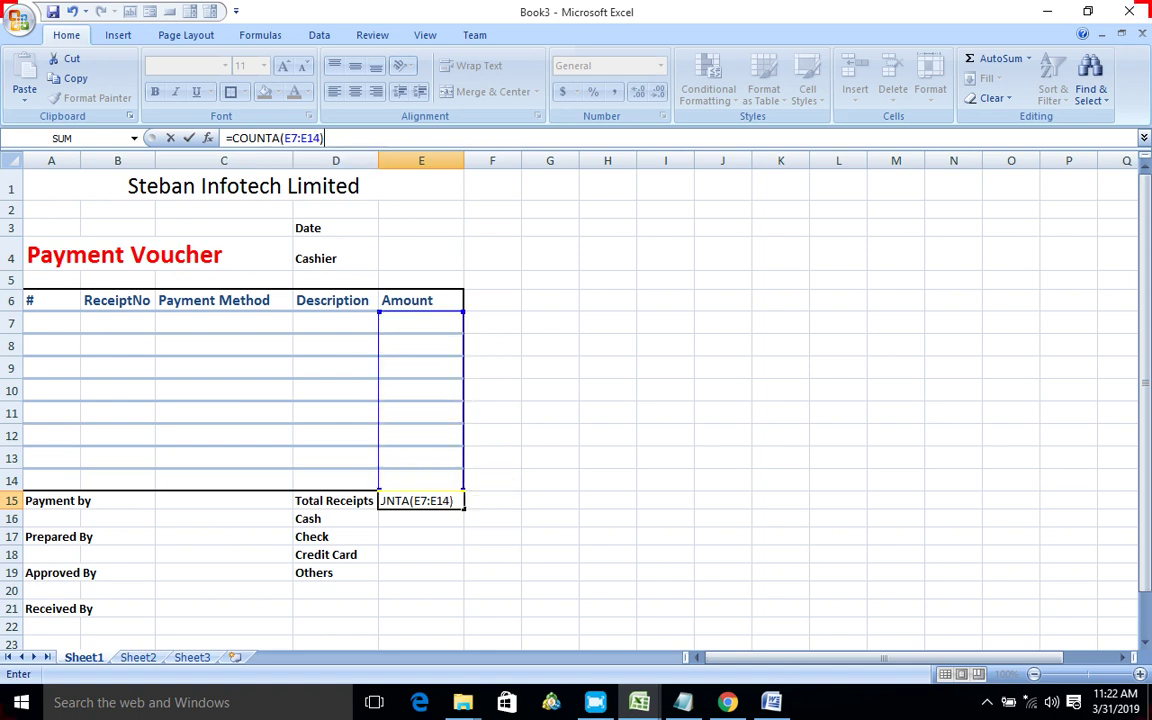
key("Return")
left_click(420, 500)
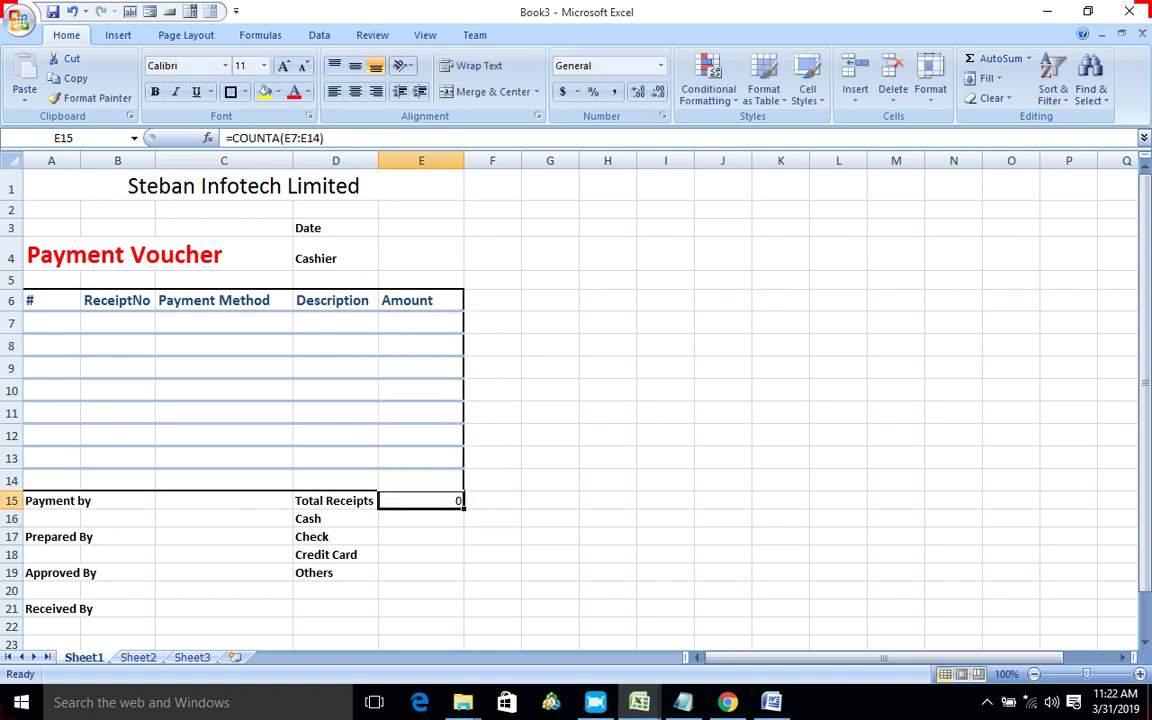
left_click(420, 518)
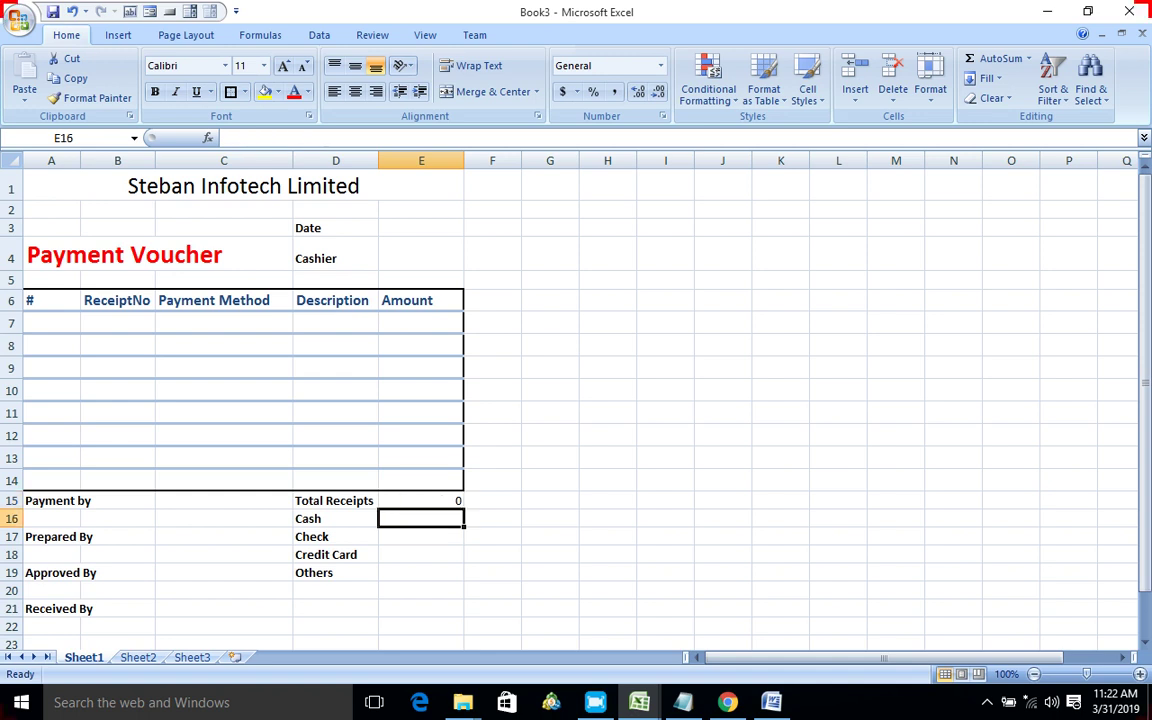
Step: Enter =SUMIF(C7:C14,D16,E7:E14) in E16 to total the Cash amounts
type("=")
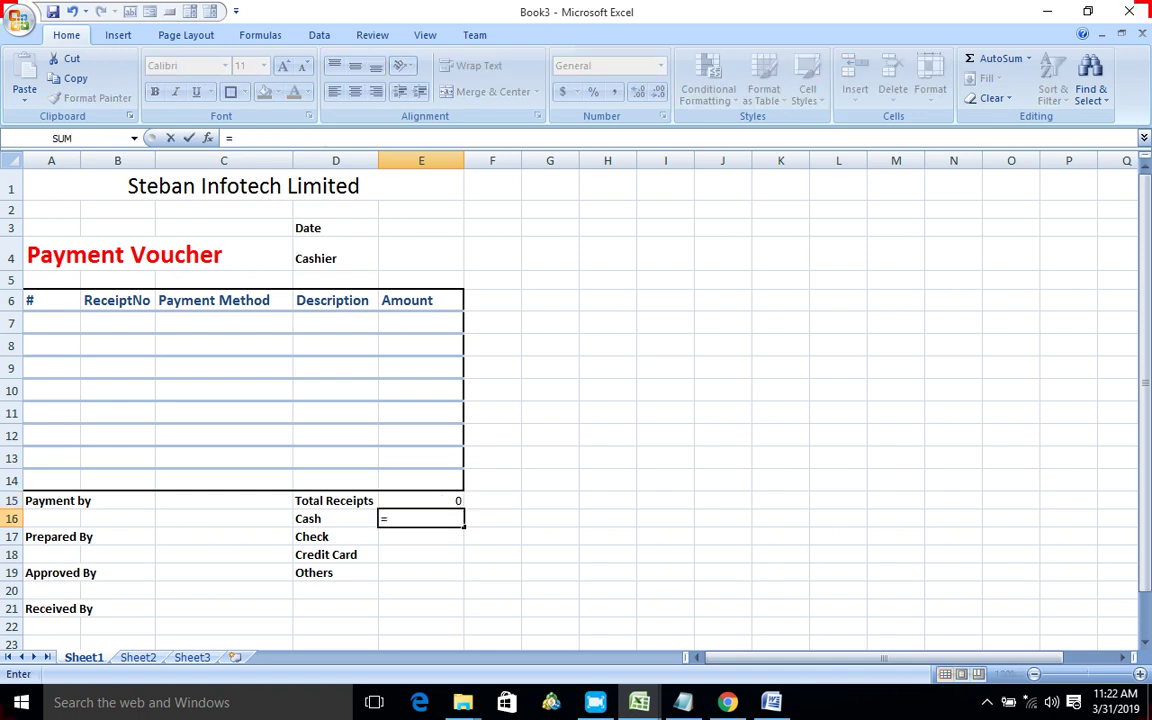
type("su")
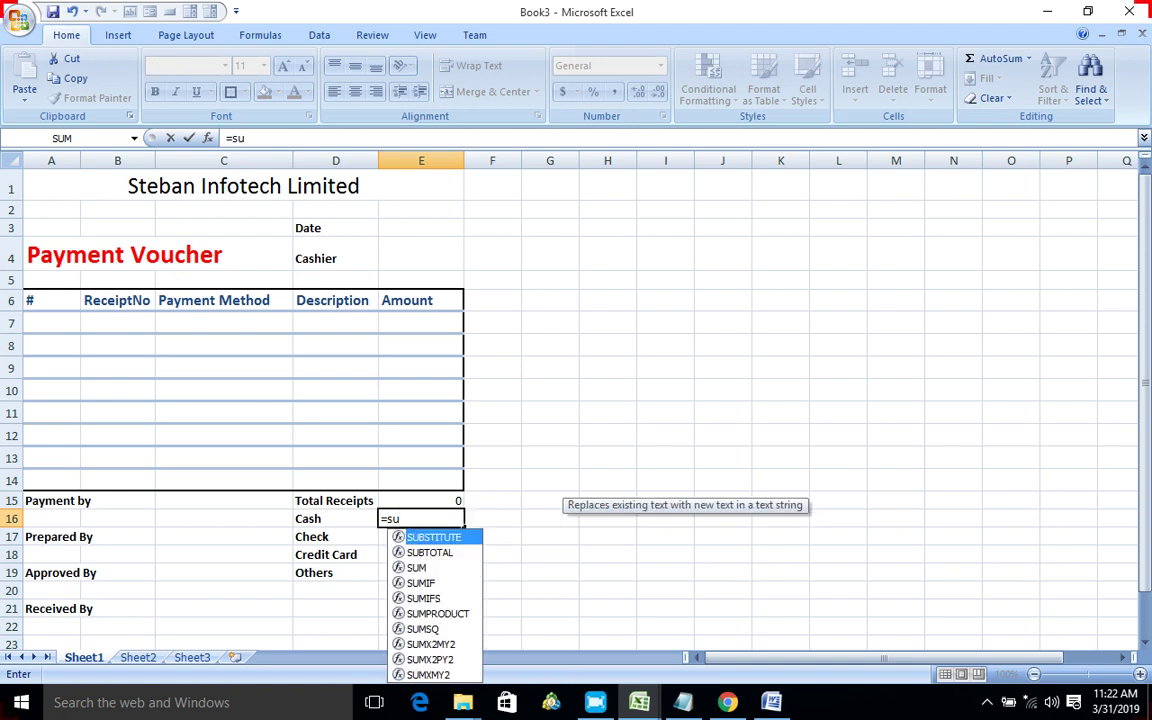
key("Down")
key("Down")
key("Down")
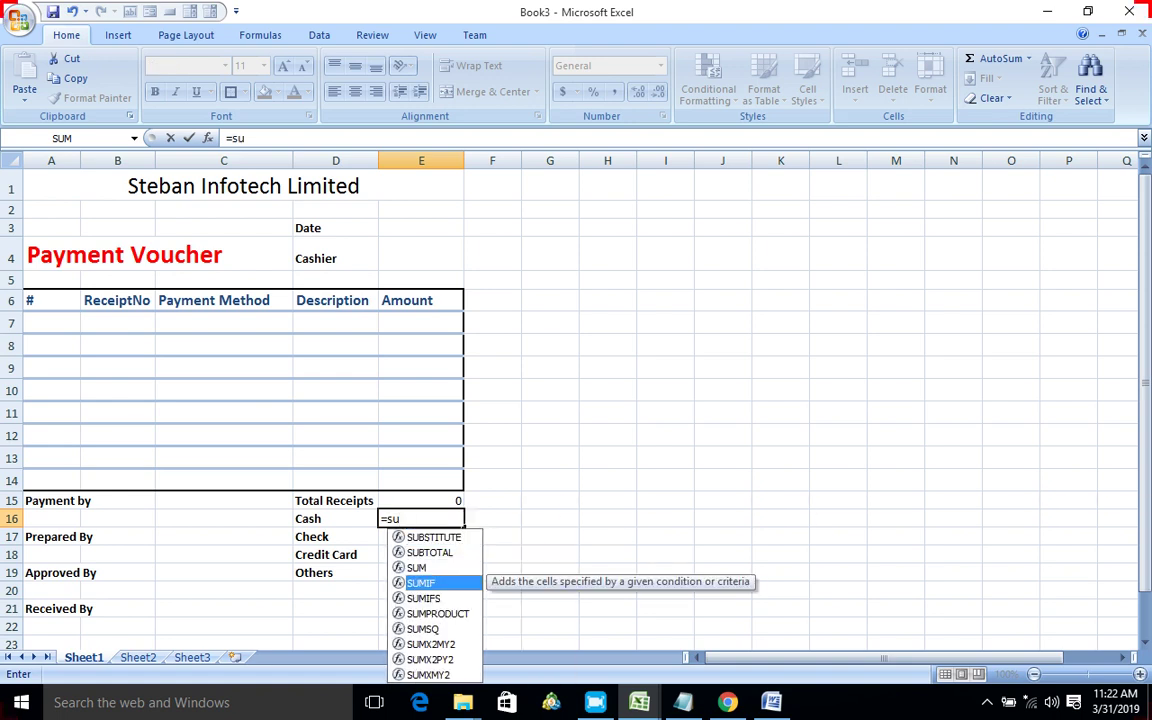
key("Tab")
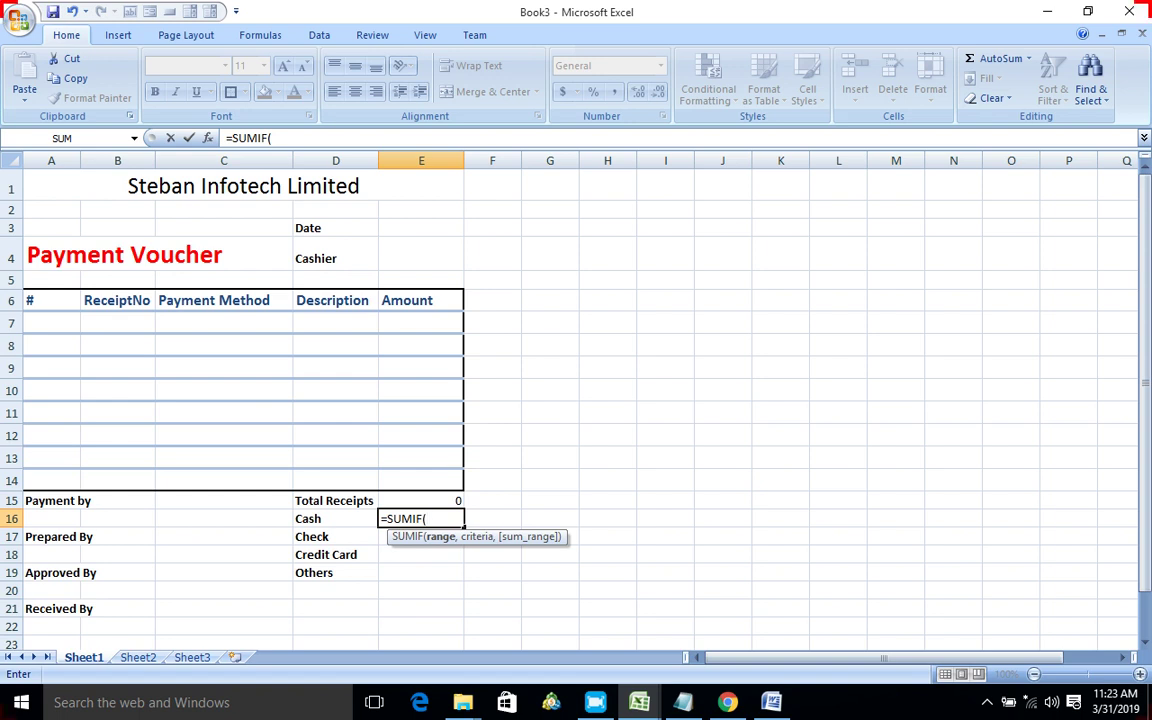
mouse_move(230, 322)
left_mouse_down()
mouse_move(285, 440)
mouse_move(285, 485)
left_mouse_up()
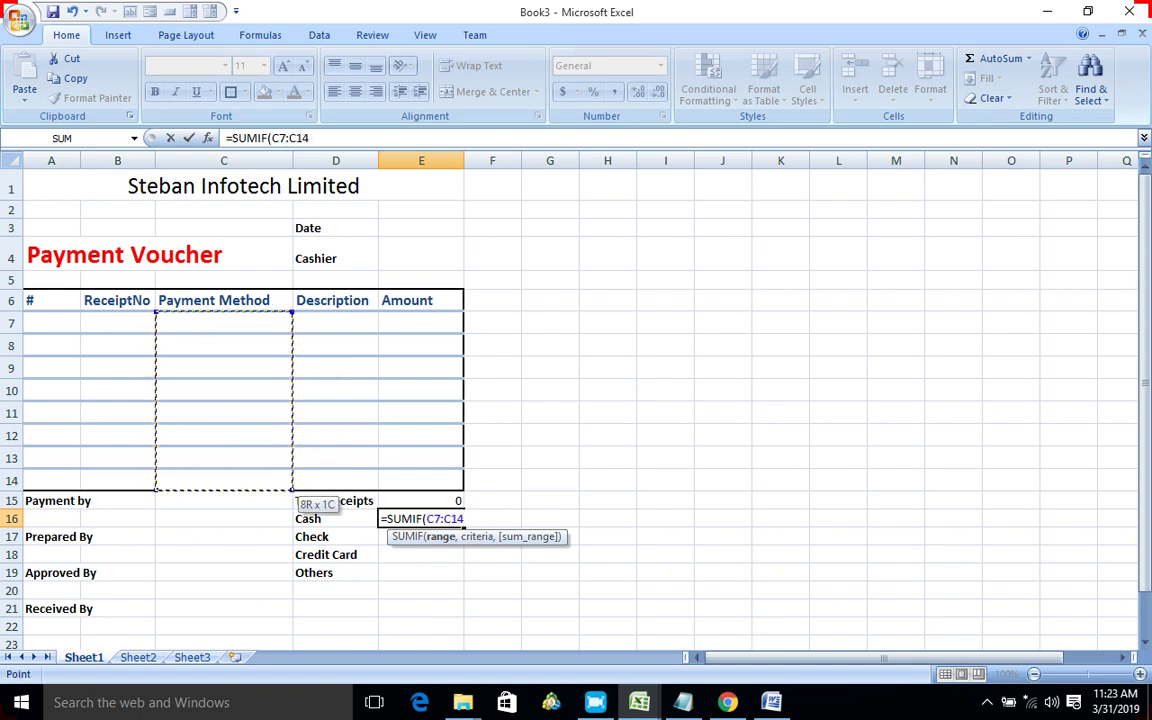
type(",")
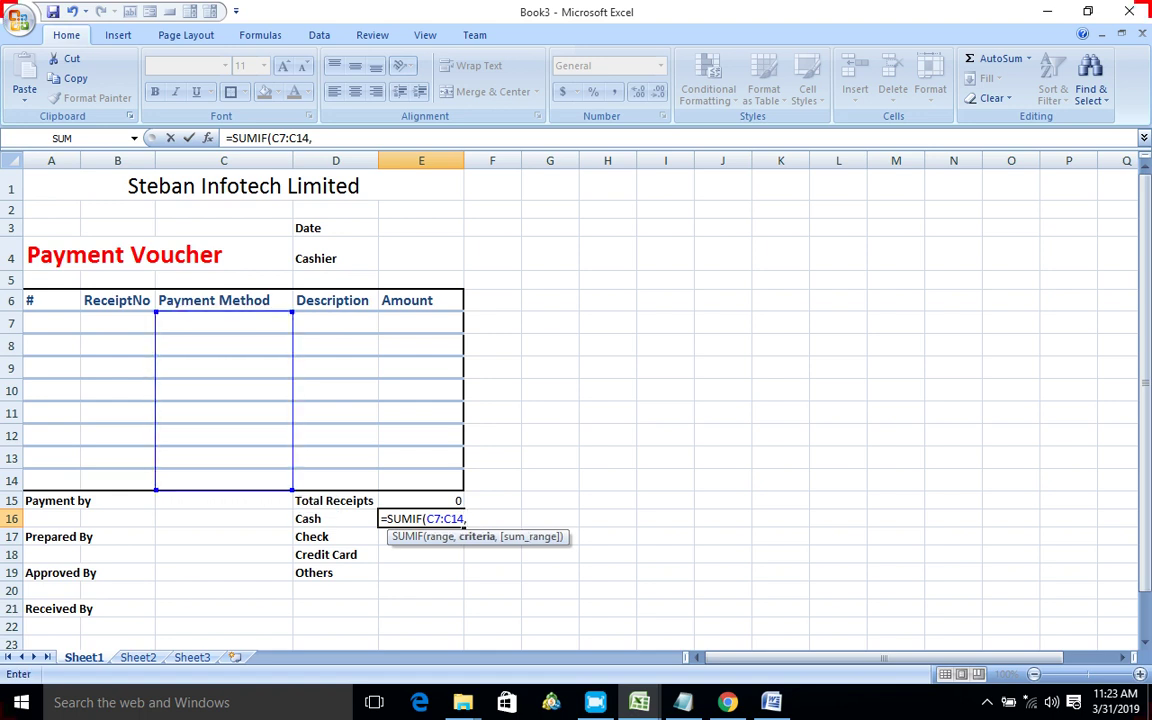
left_click(335, 518)
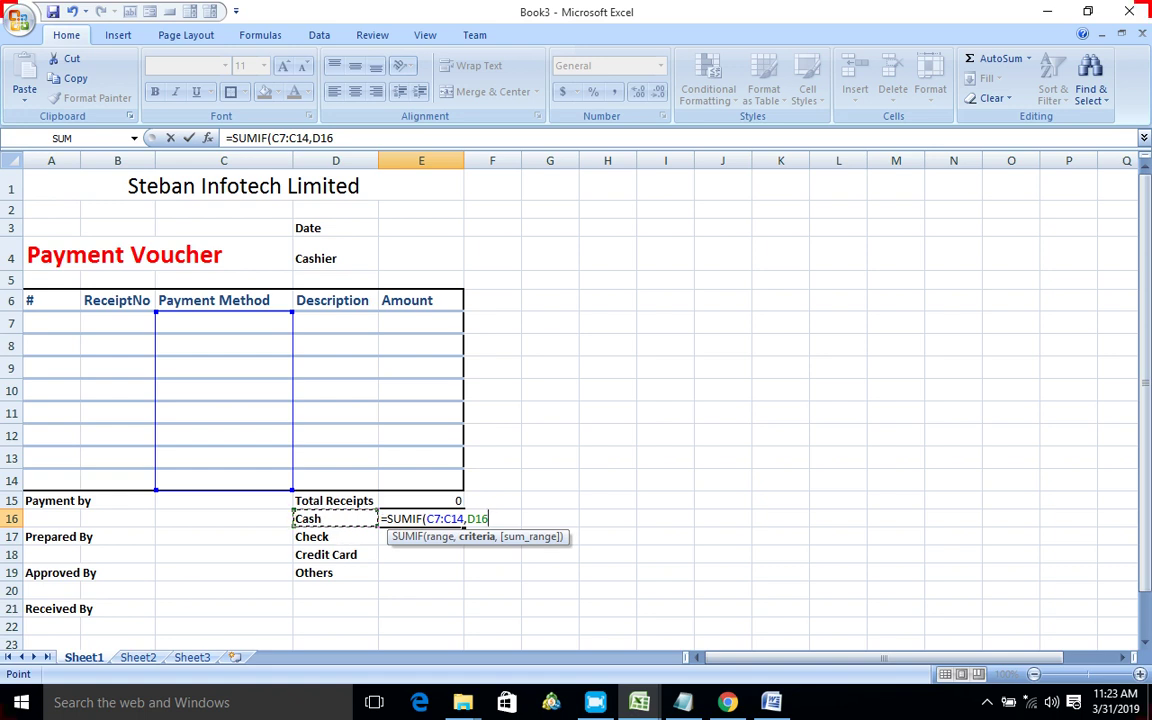
type(",")
left_click(421, 322)
left_click_drag(421, 322, 421, 480)
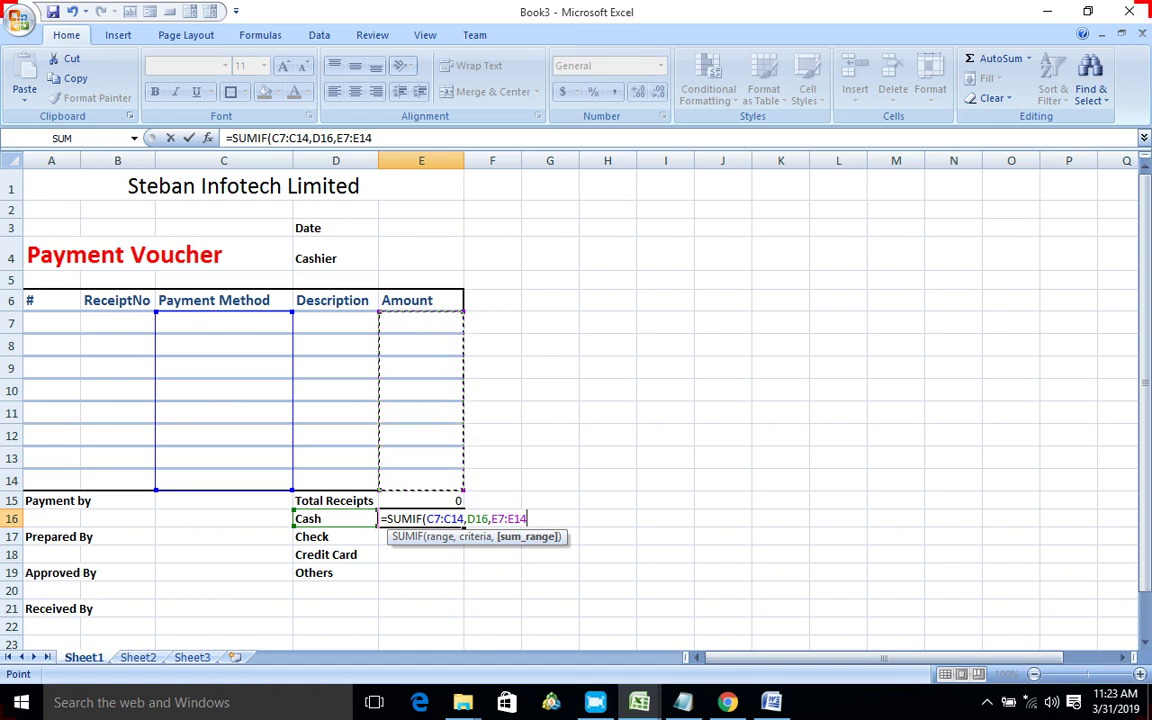
type(")")
key("Return")
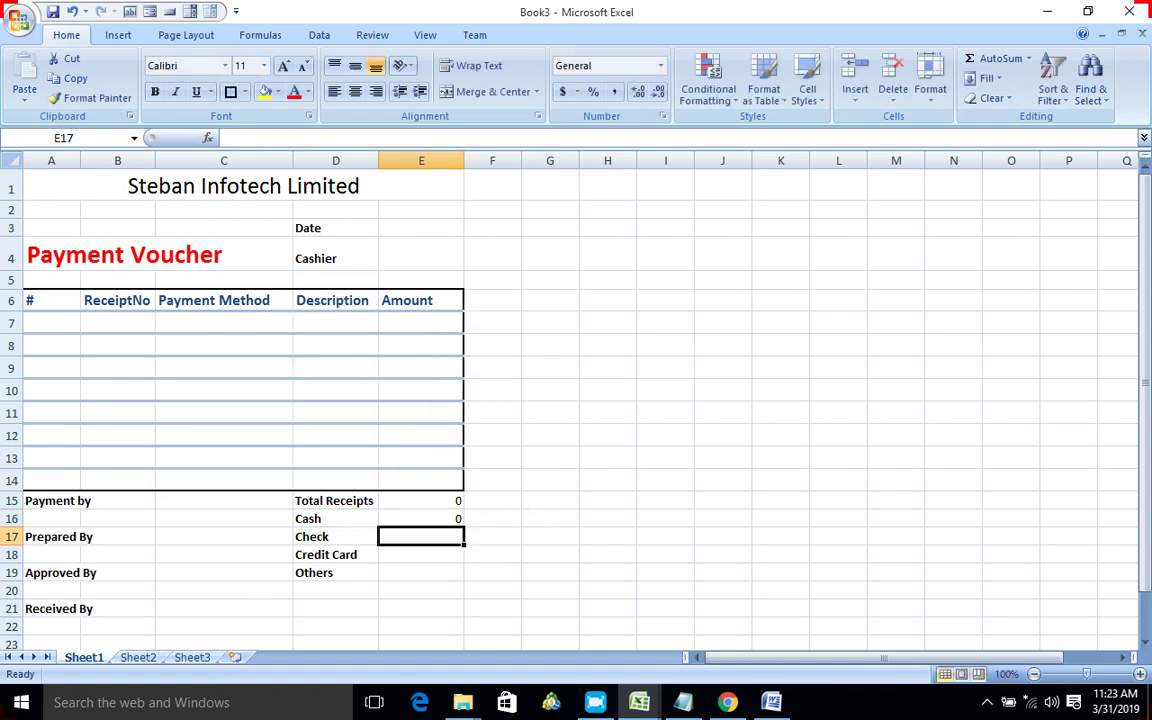
Step: Fill the E16 SUMIF formula down through E19 for Check, Credit Card and Others
left_click(421, 518)
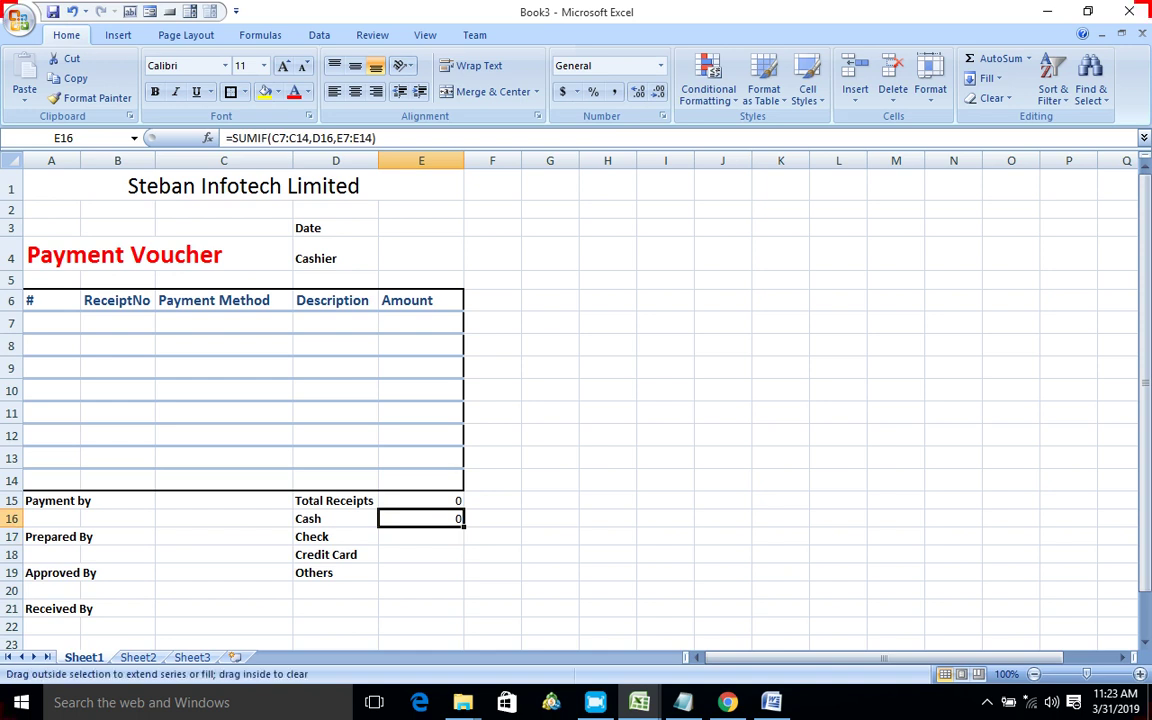
left_click_drag(463, 522, 463, 578)
left_click(421, 590)
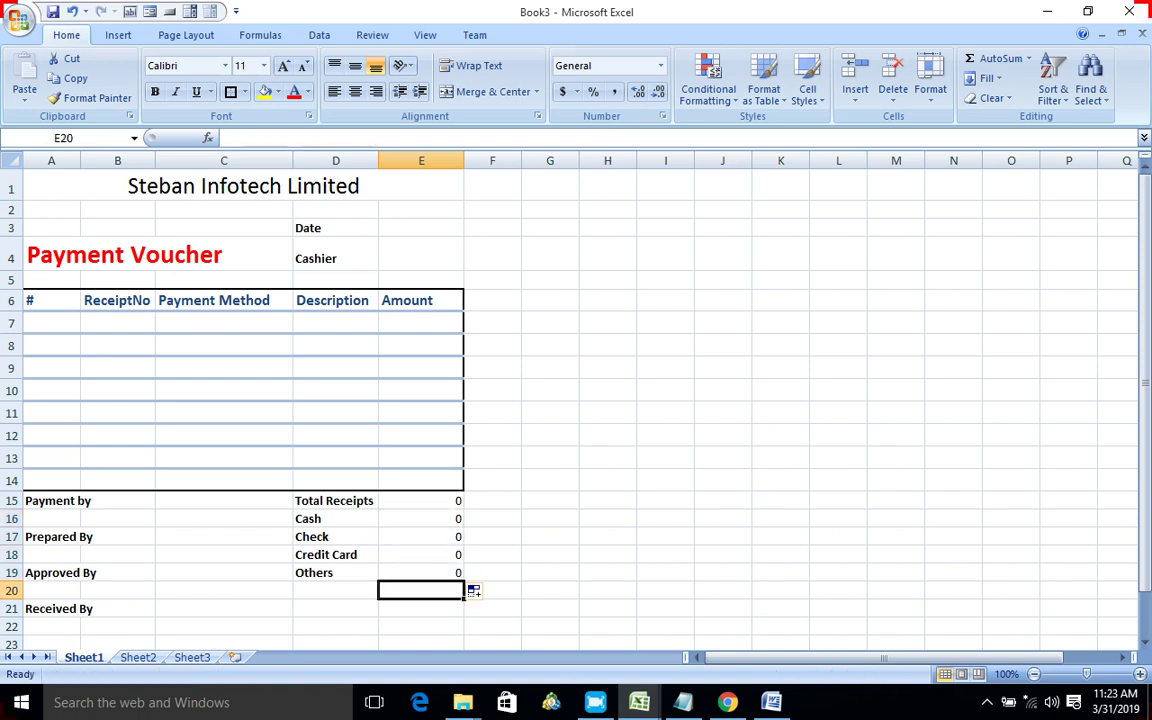
Step: Fill row 7 with entry number 1, receipt 2333 and payment method Cash
left_click(51, 322)
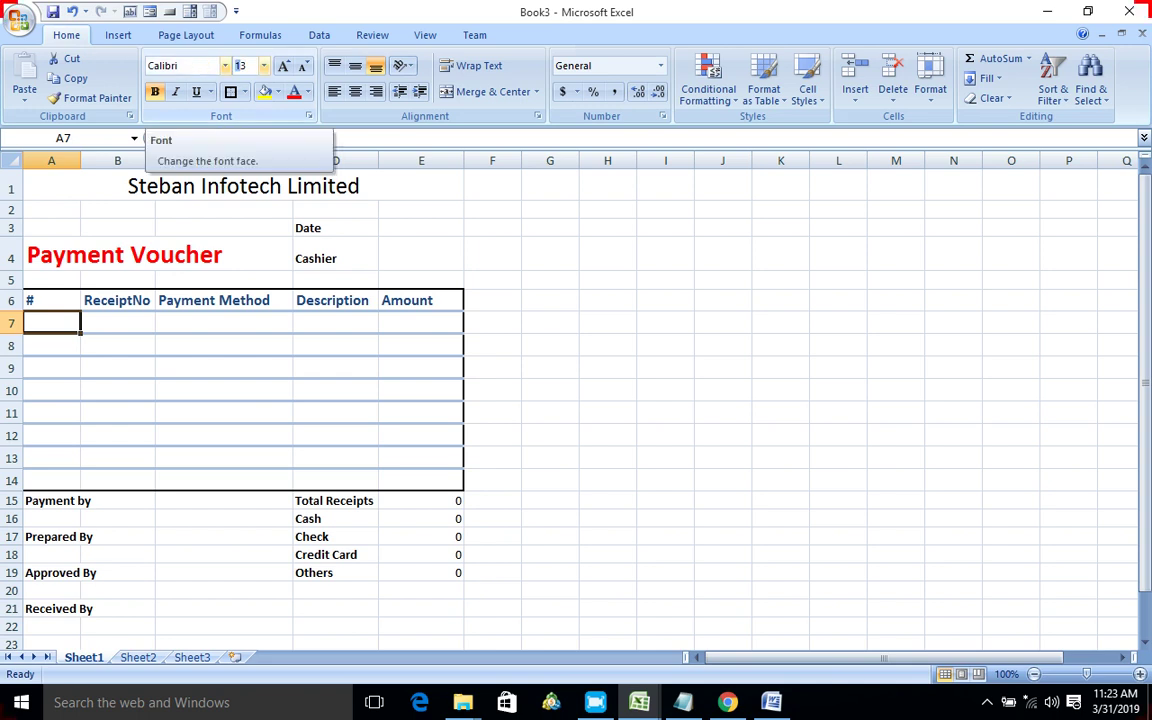
left_click(117, 390)
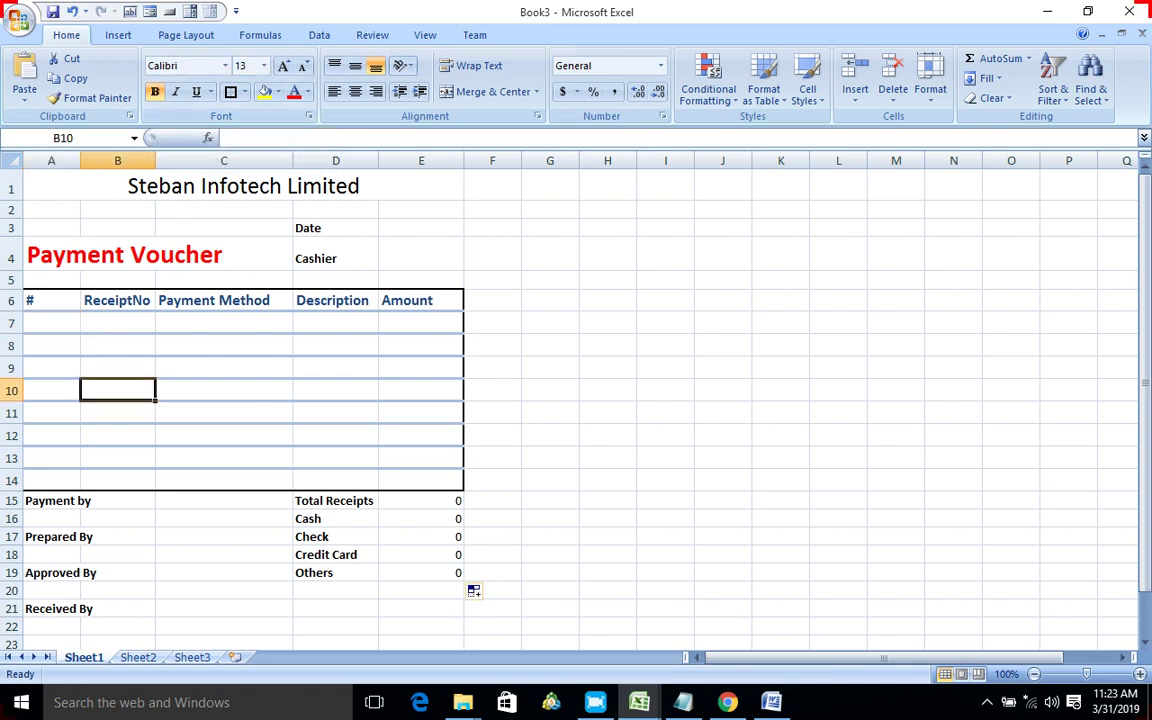
left_click(51, 322)
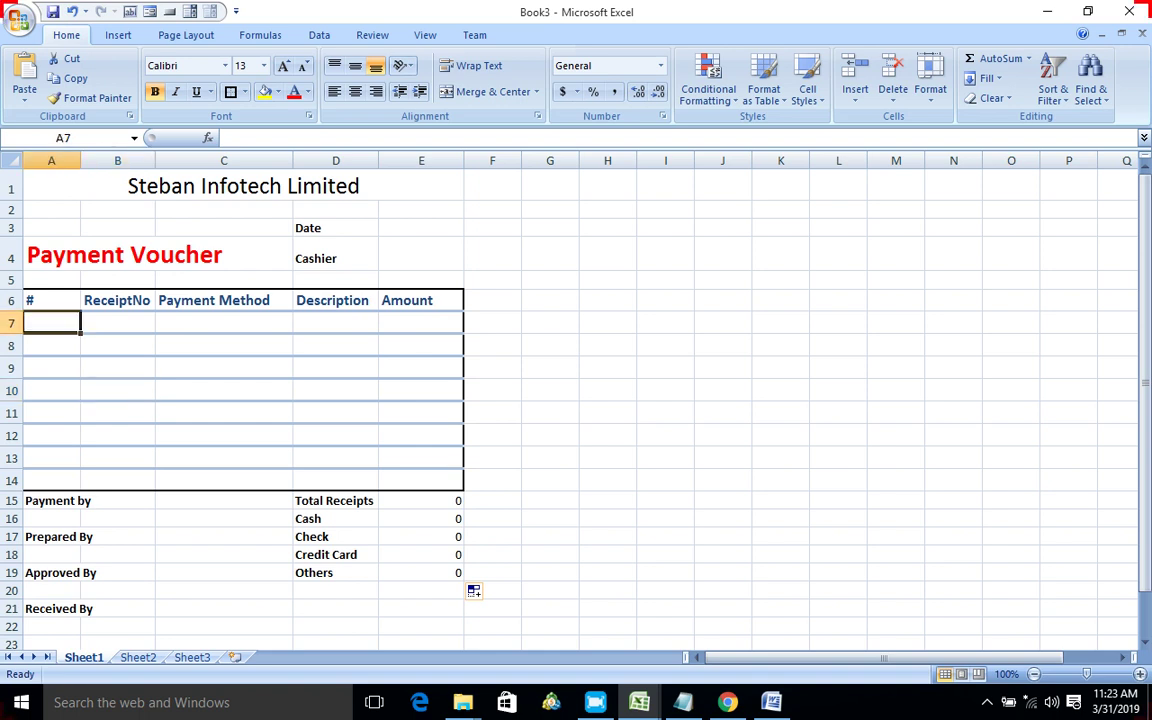
key("ctrl+v")
left_click(117, 322)
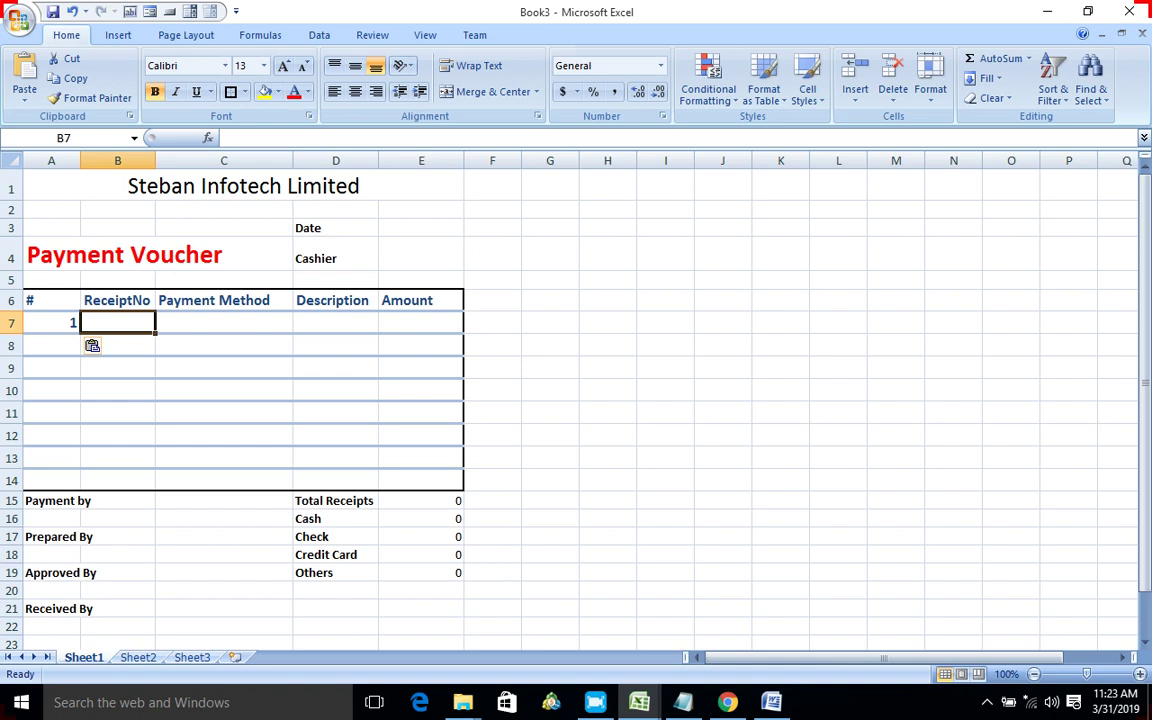
type("2333")
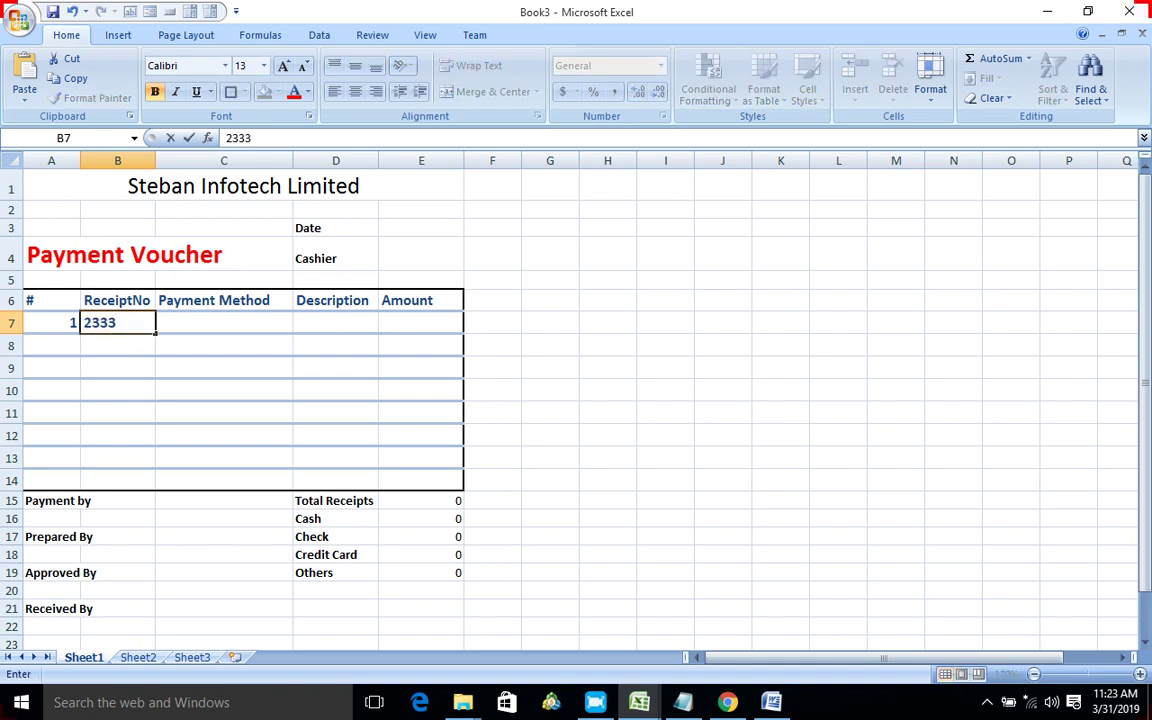
key("Tab")
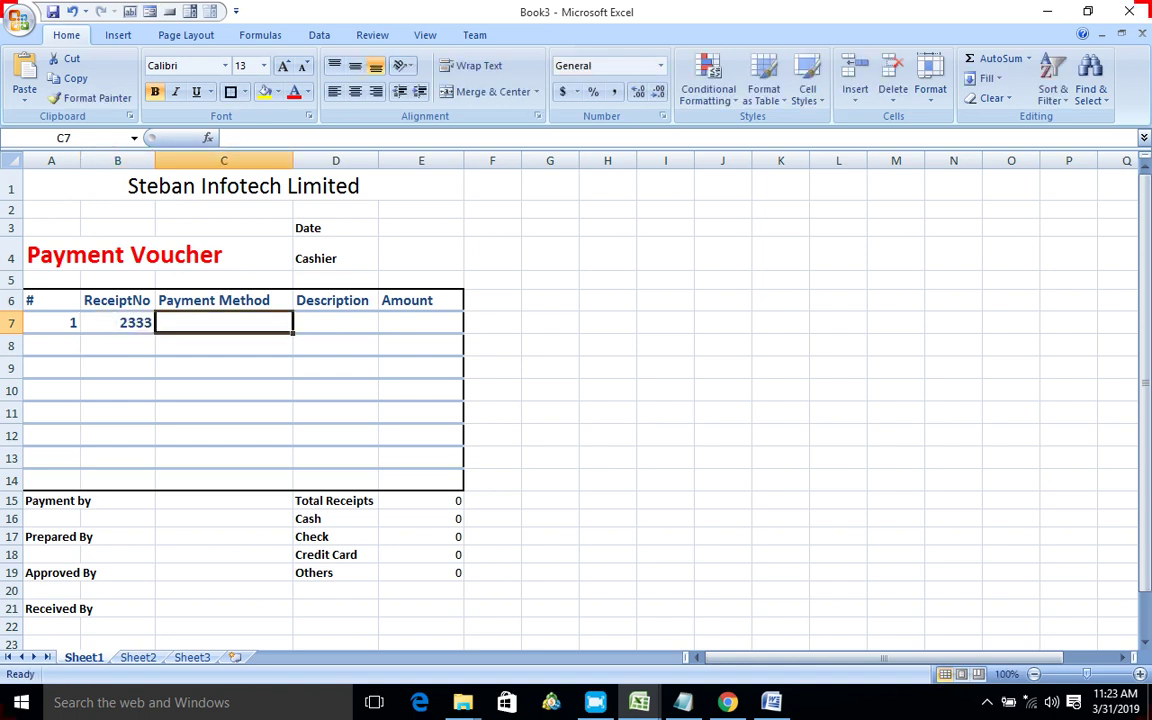
type("Cash")
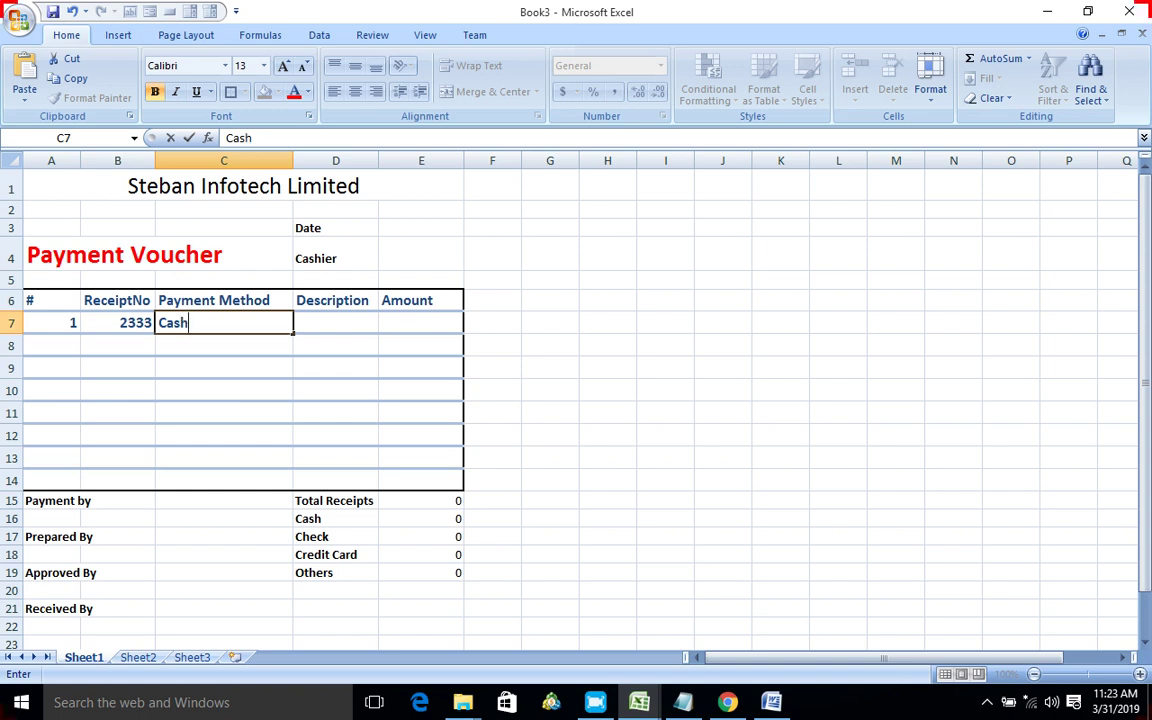
key("Tab")
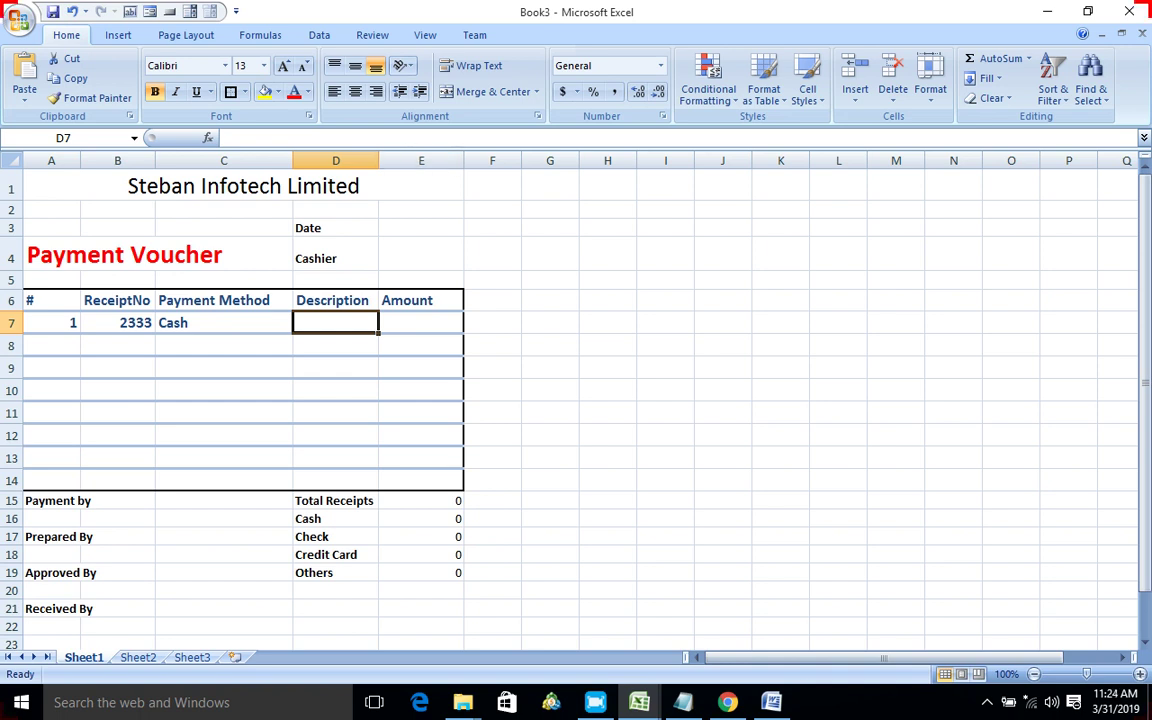
Step: Widen column D and enter the payee name and amount 6000 in row 7
left_click_drag(378, 160, 449, 160)
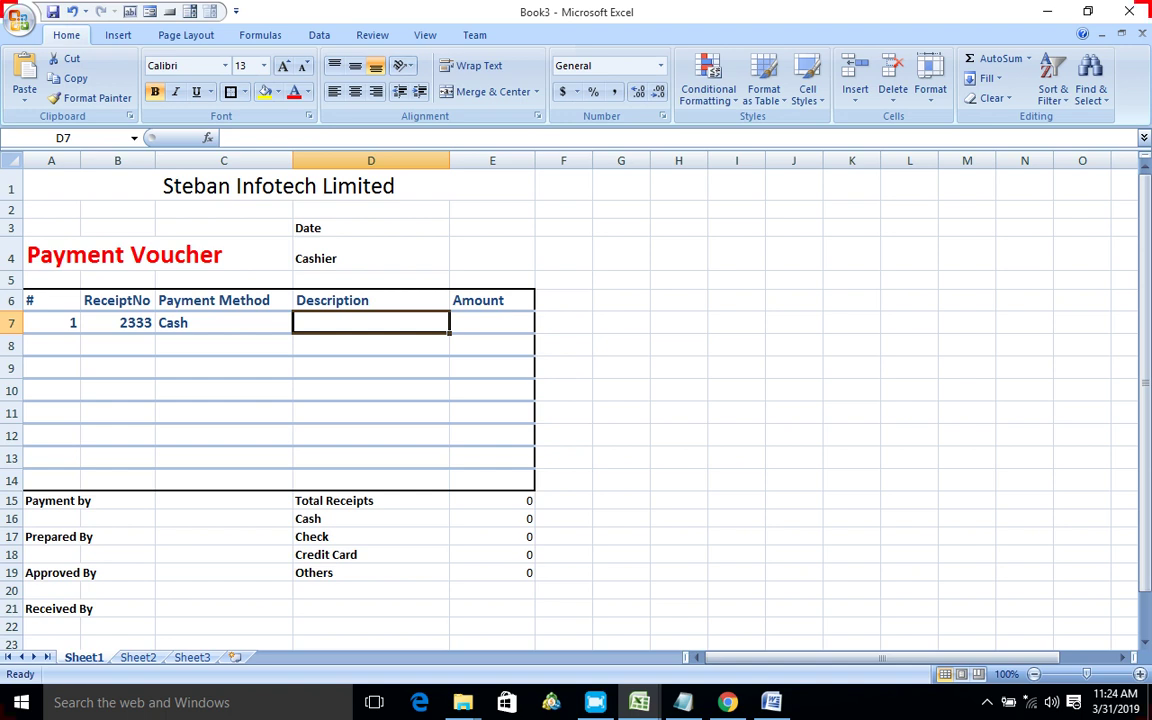
type("Jo")
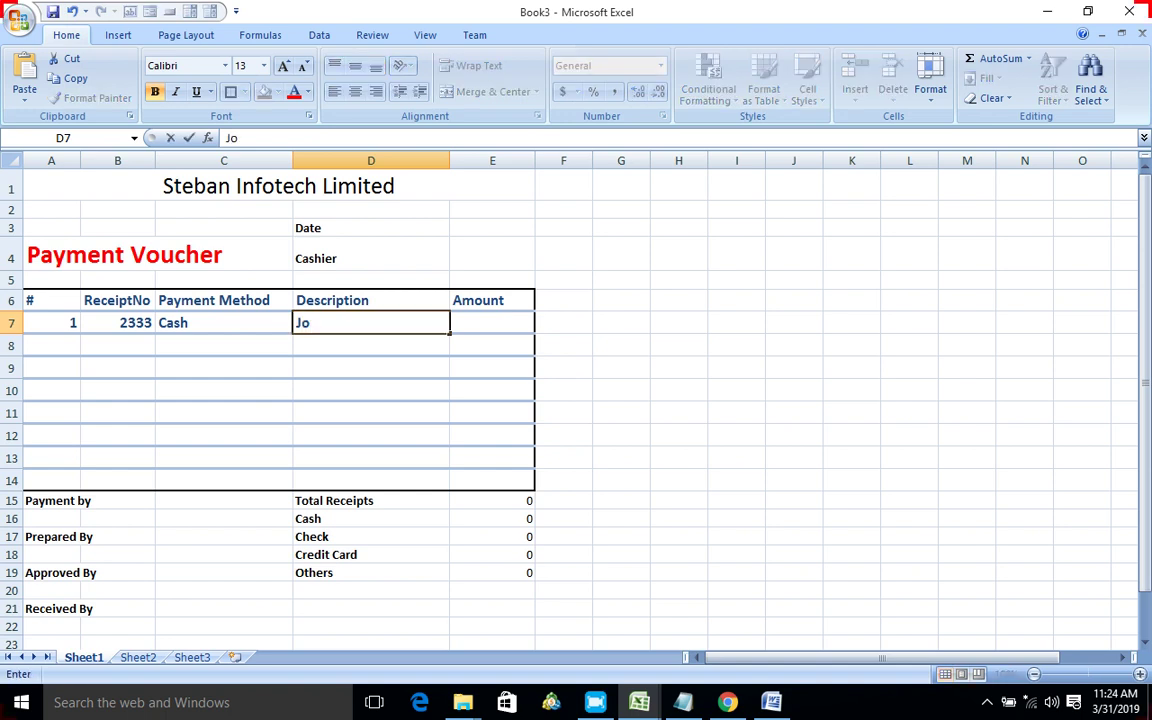
type("hn a")
type("do")
key("Tab")
type("6")
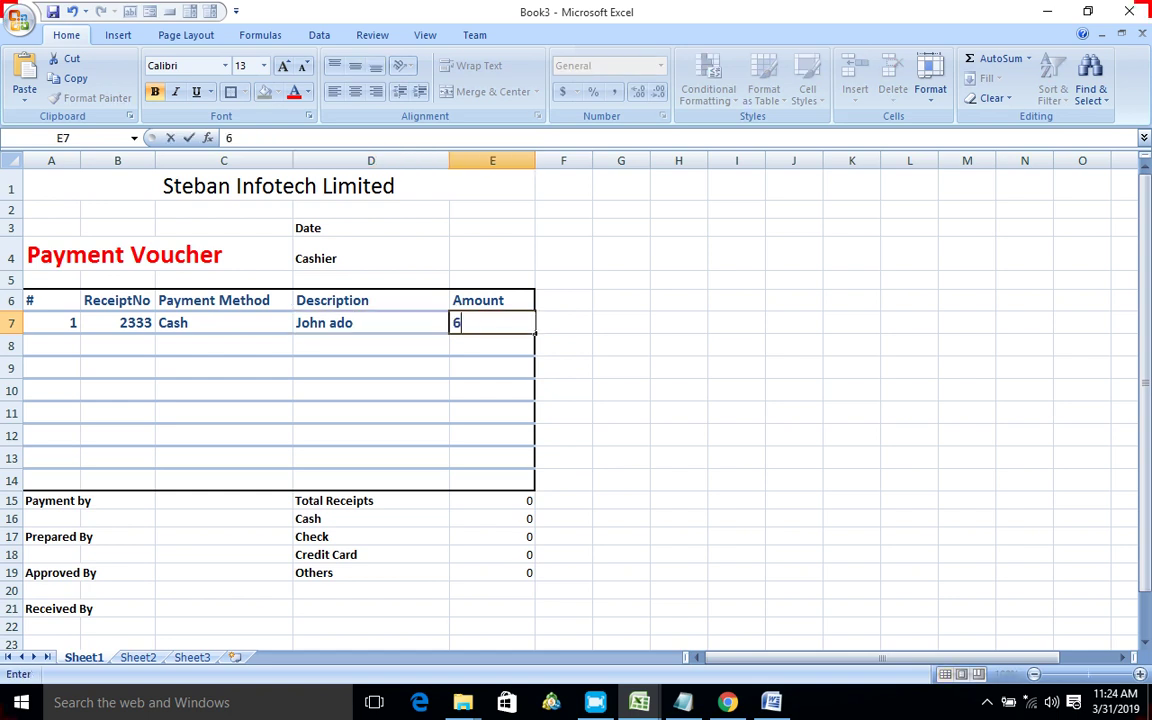
type("000")
left_click(370, 367)
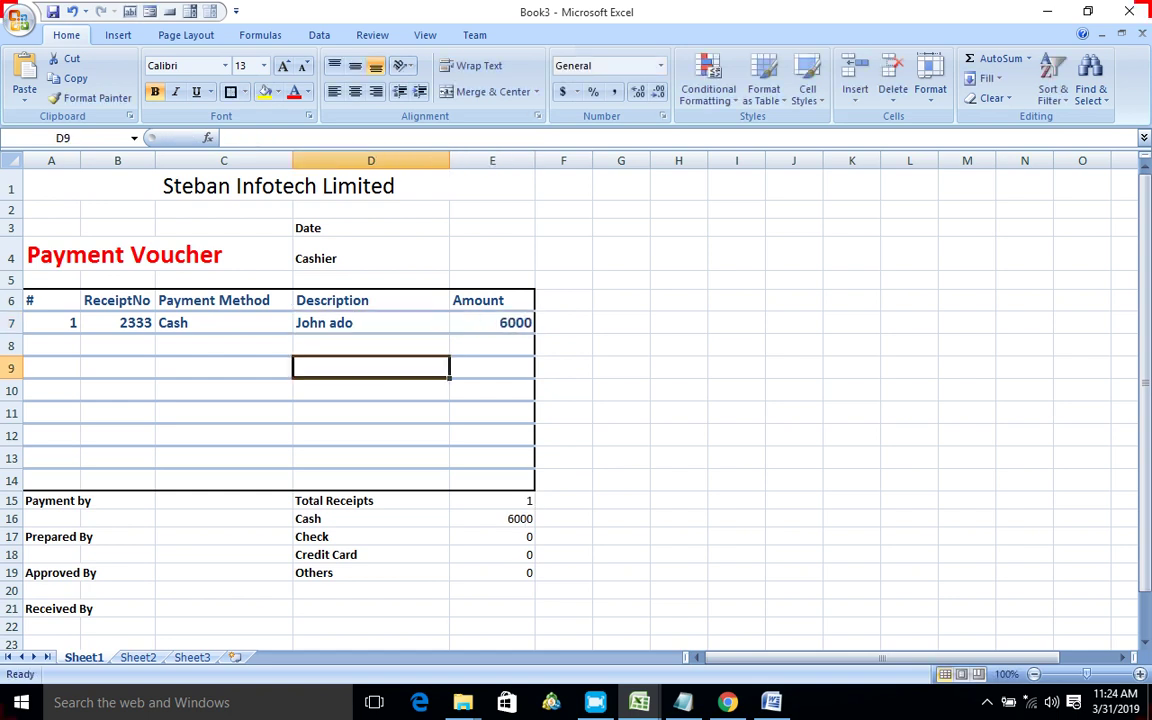
Step: Start row 8 with entry 2, receipt 3456 and payment method Credit Card
left_click(51, 345)
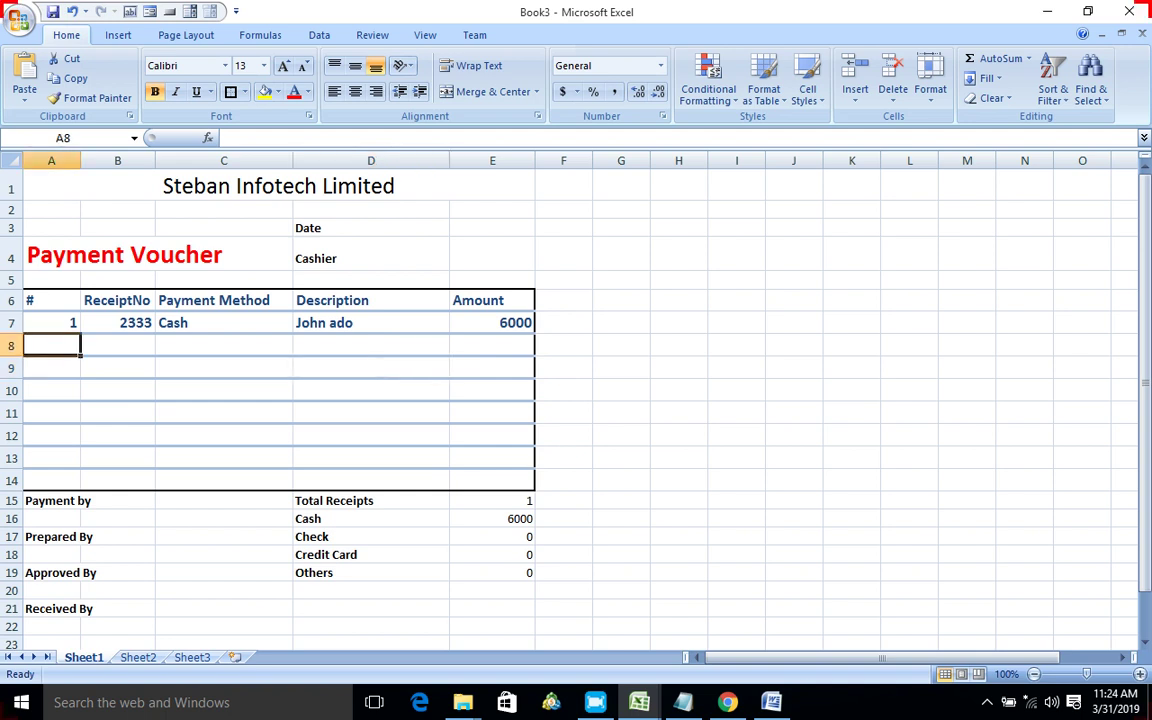
type("2")
key("Tab")
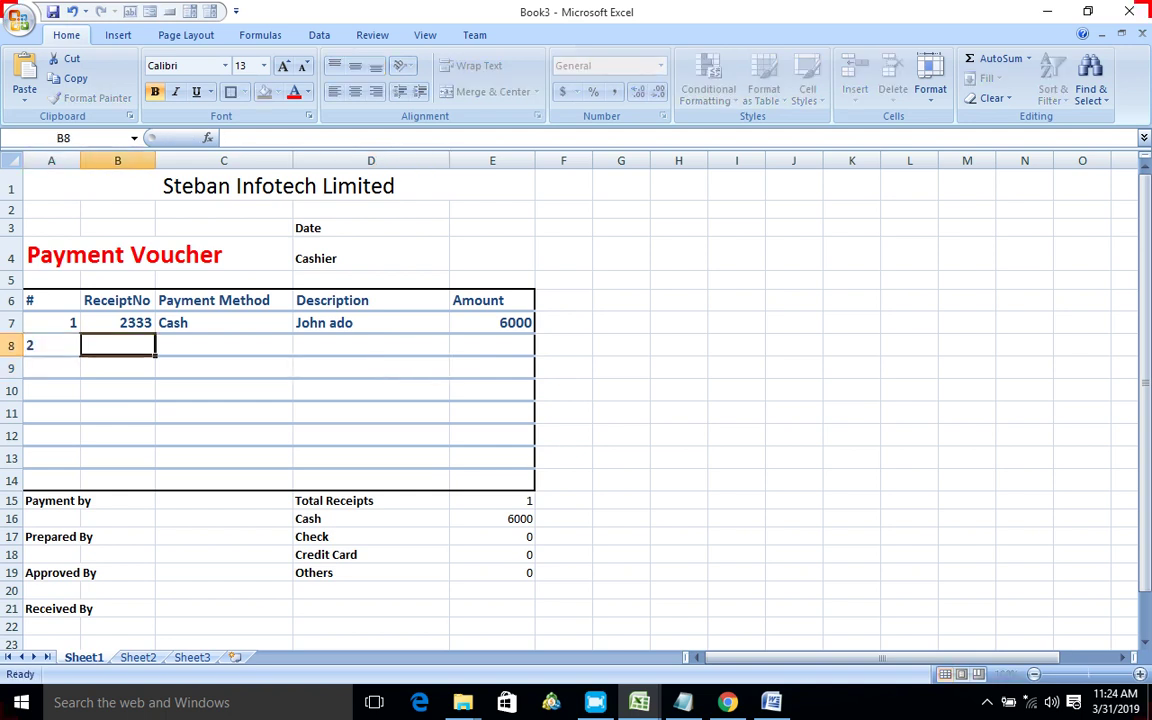
type("3456")
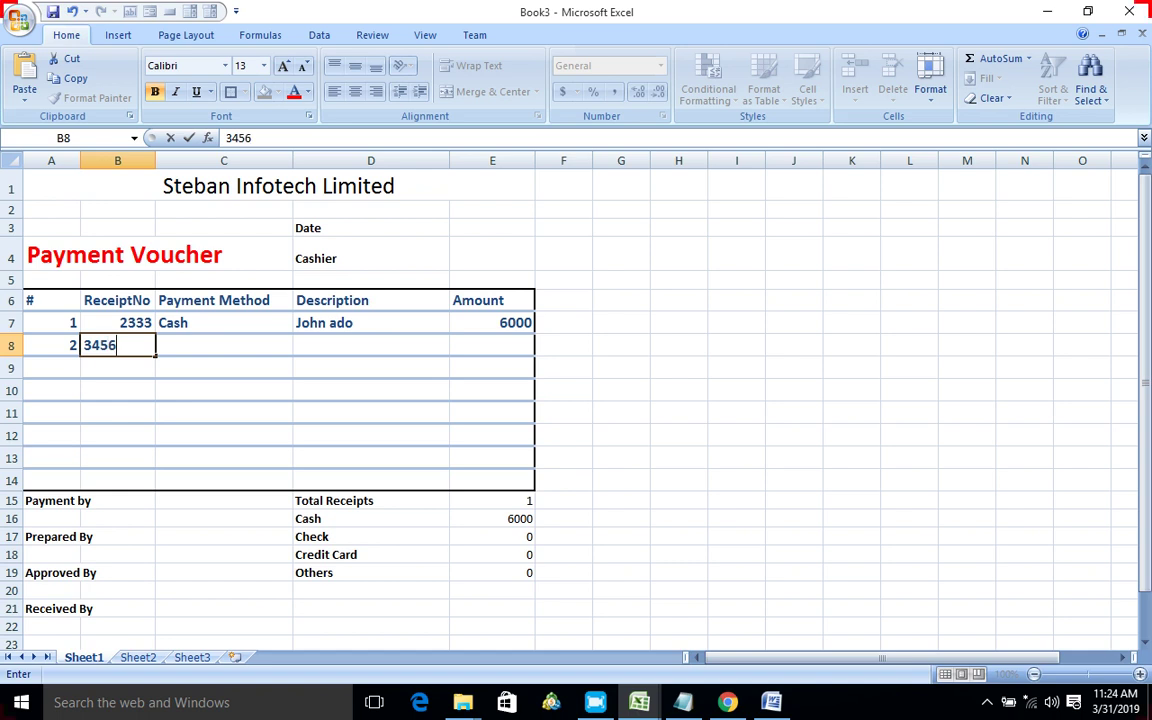
key("Tab")
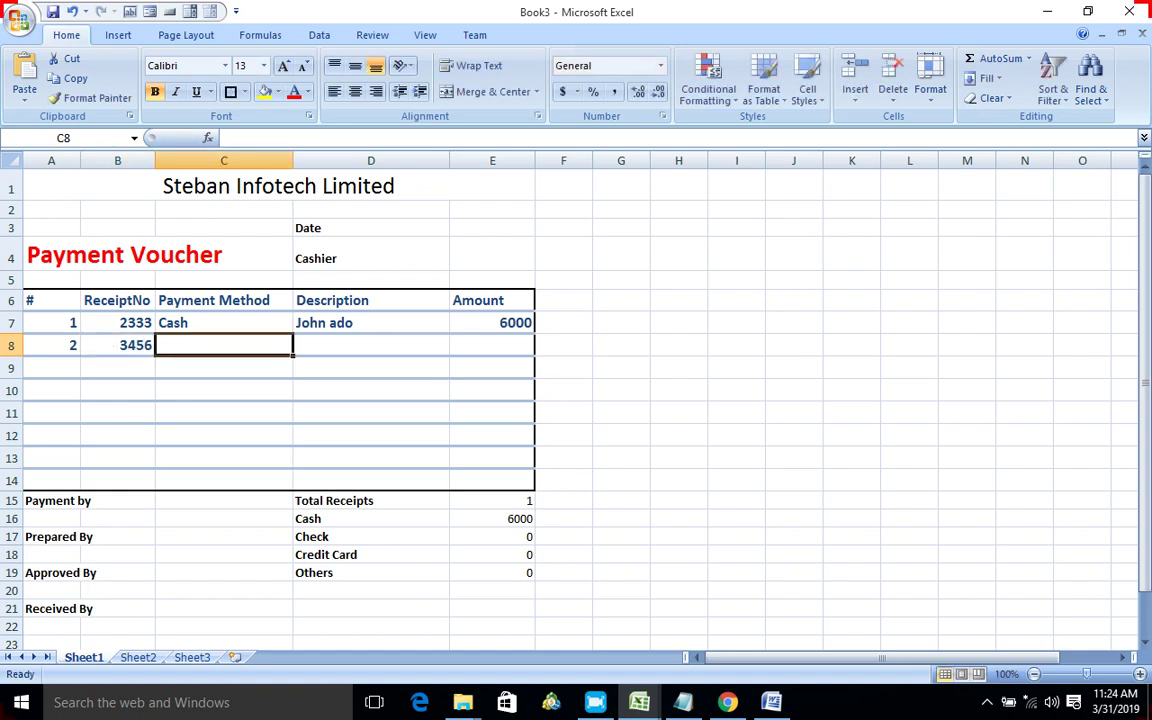
type("C")
key("BackSpace")
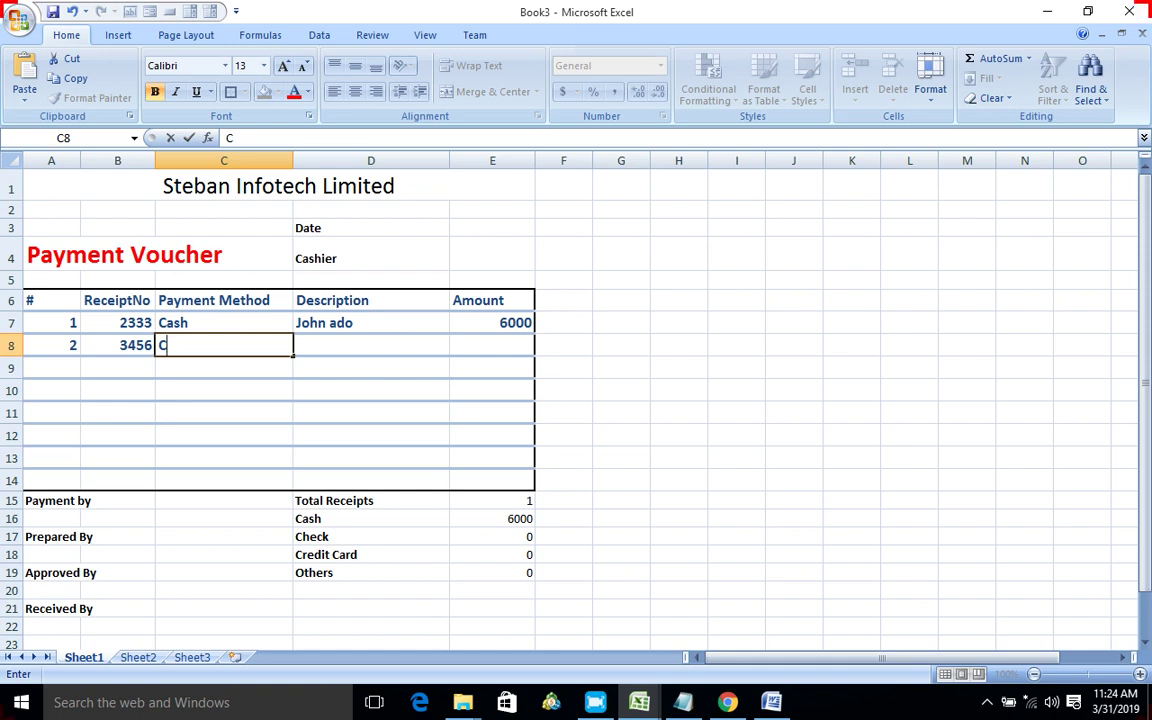
type("r")
type("e")
type("dit")
type(" Ca")
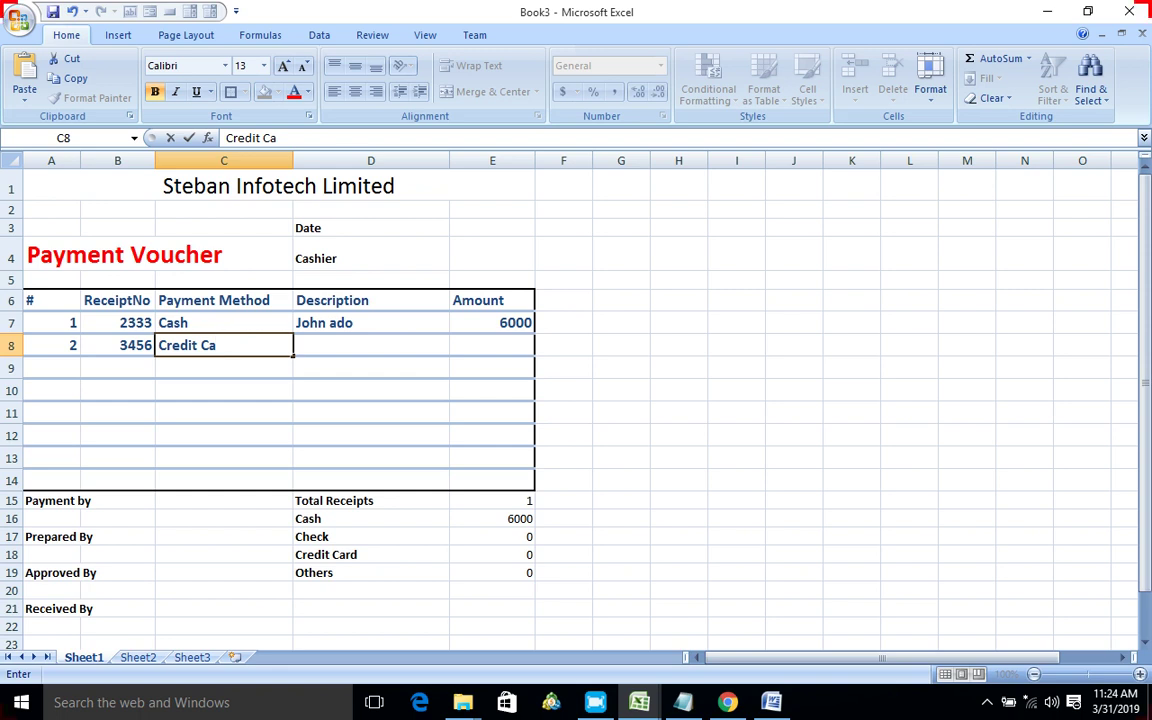
type("rd")
key("Tab")
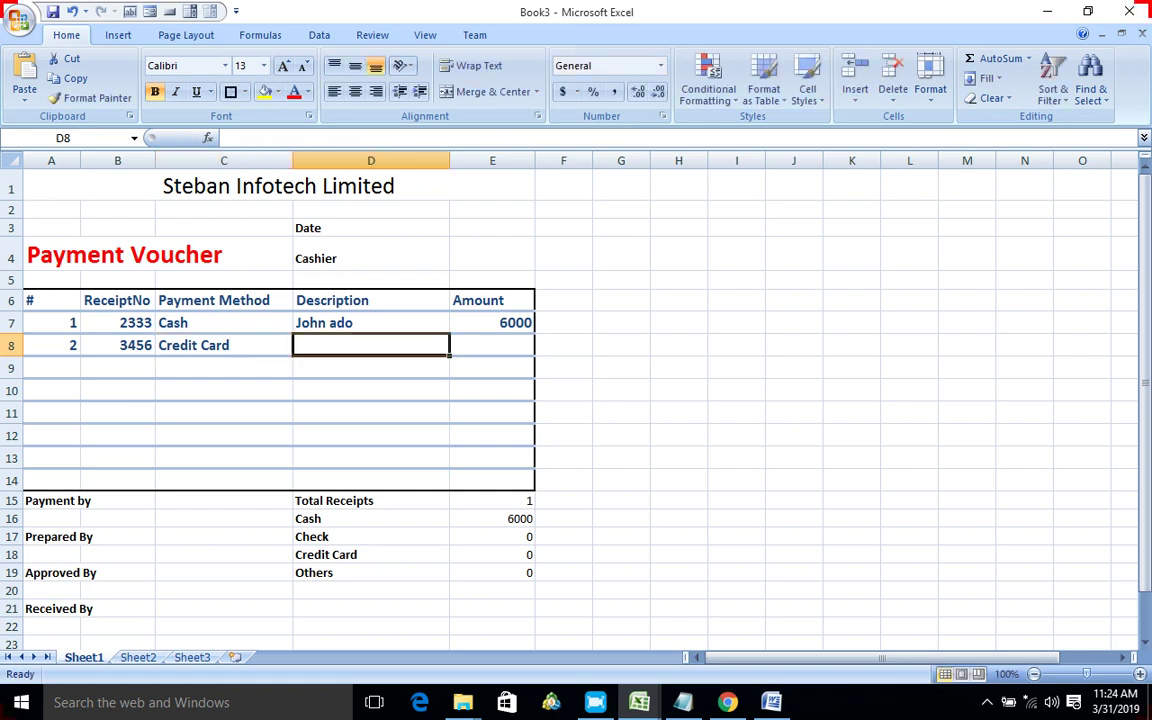
Step: Enter the payee name and amount 7890 in row 8
type("Bi")
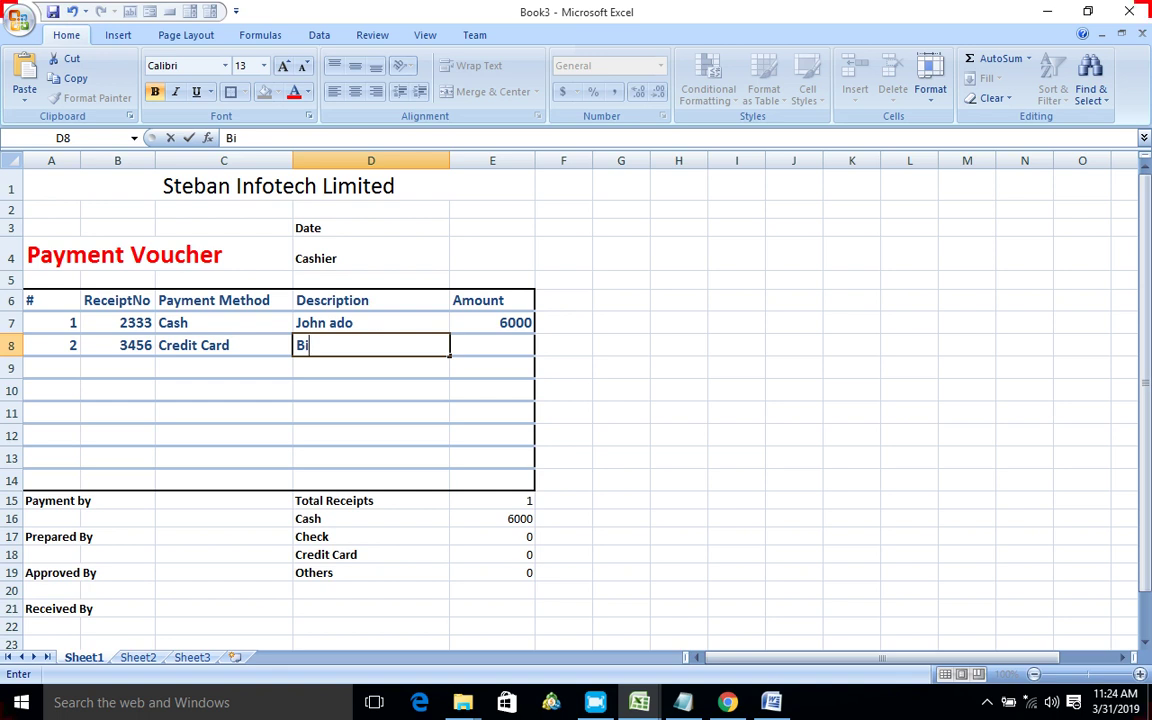
type("b B")
type("ig")
type("s")
key("Tab")
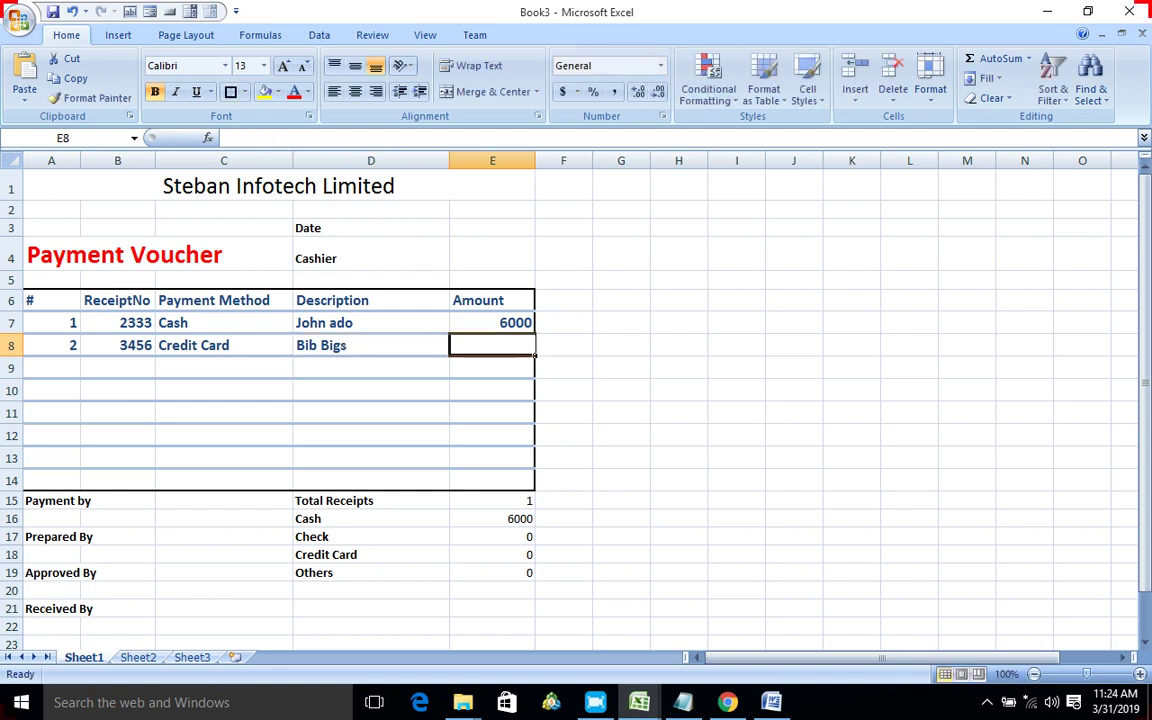
type("789")
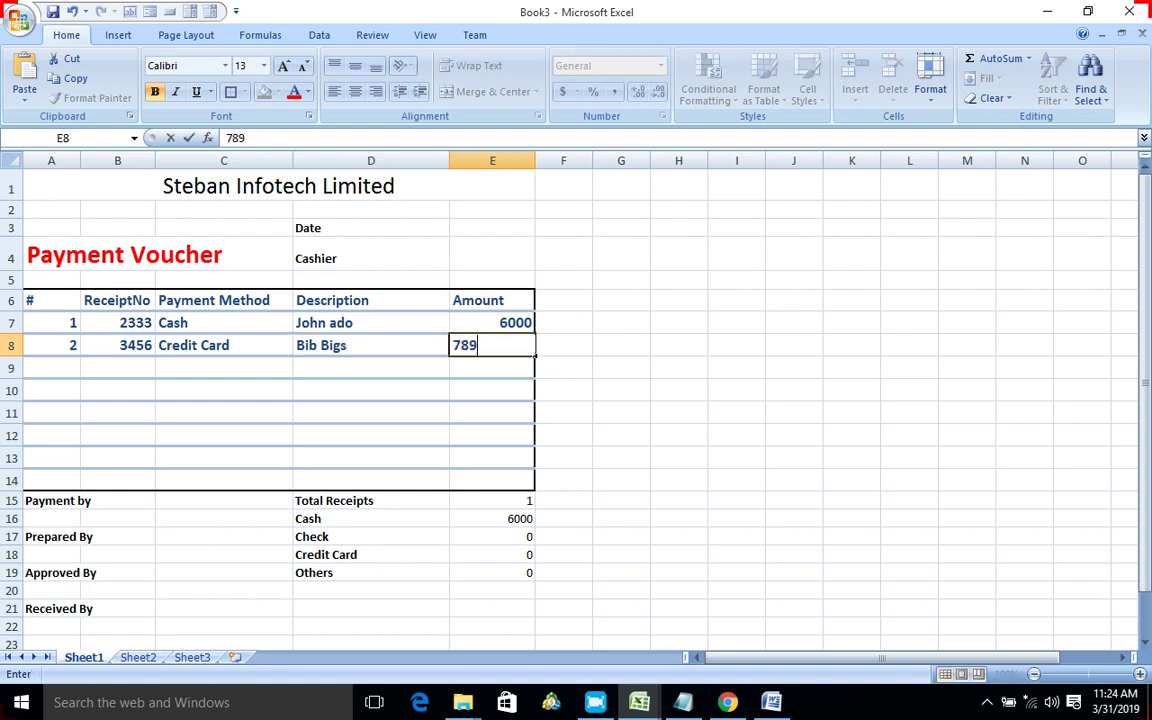
type("0")
left_click(371, 412)
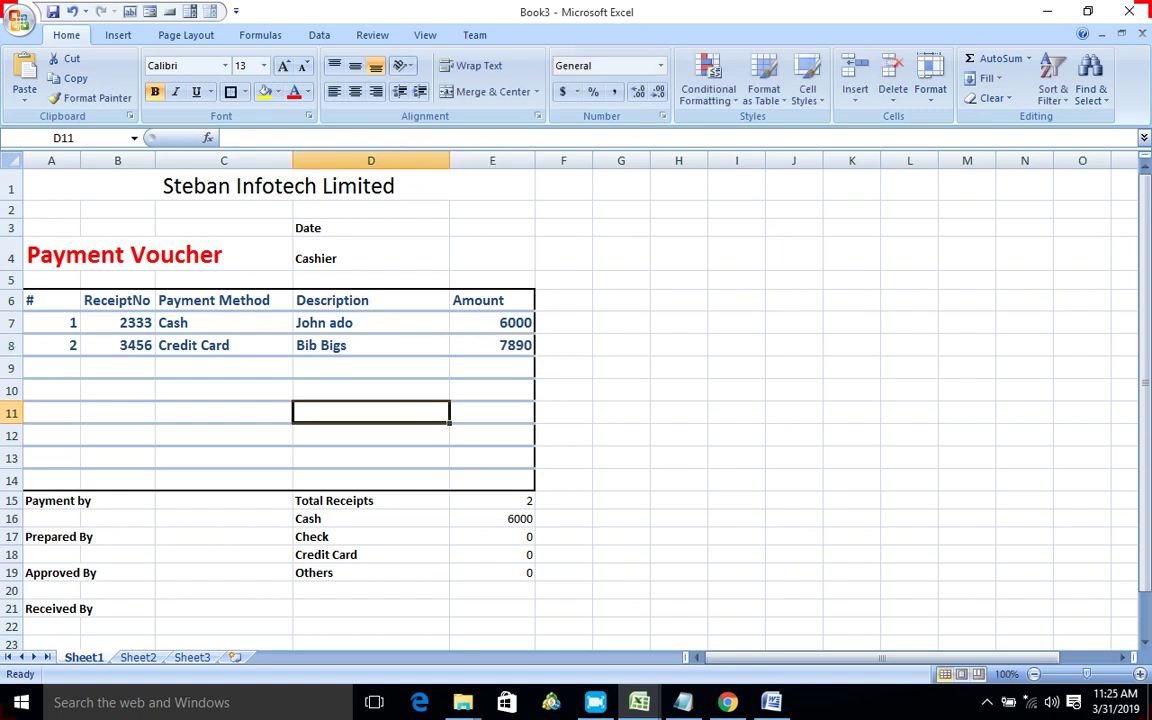
Step: Compare the Cash, Check and Credit Card SUMIF formulas, then edit the Check total's formula
left_click(492, 554)
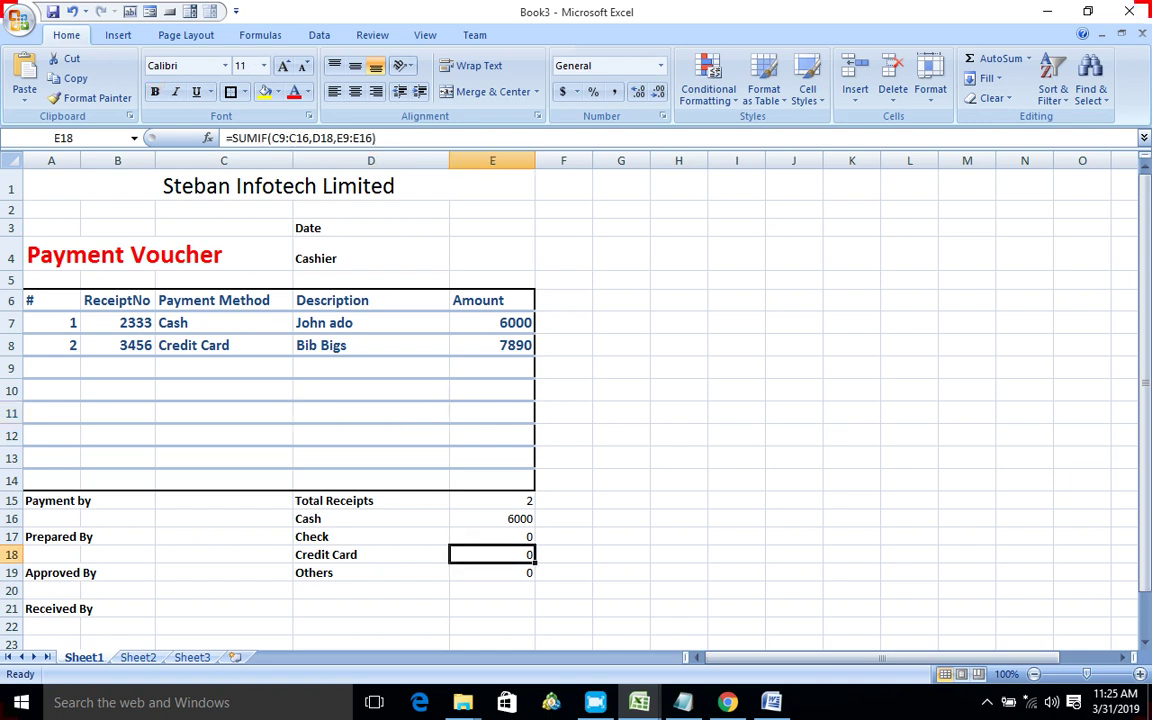
left_click(492, 518)
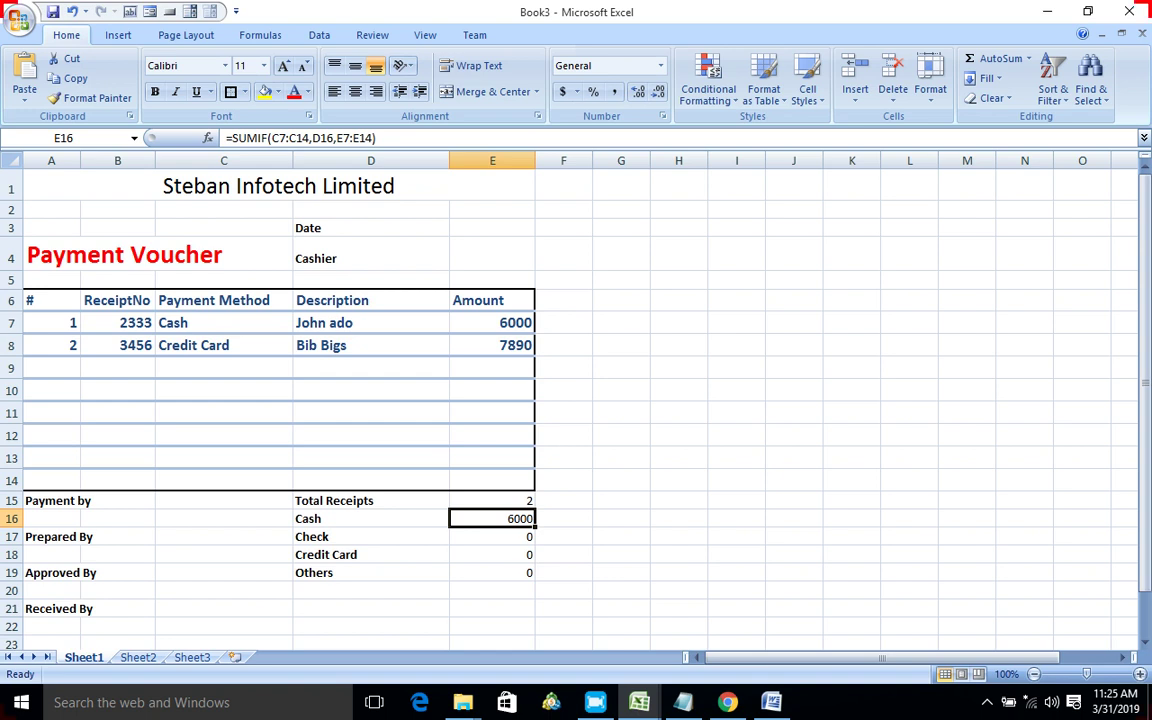
left_click(492, 536)
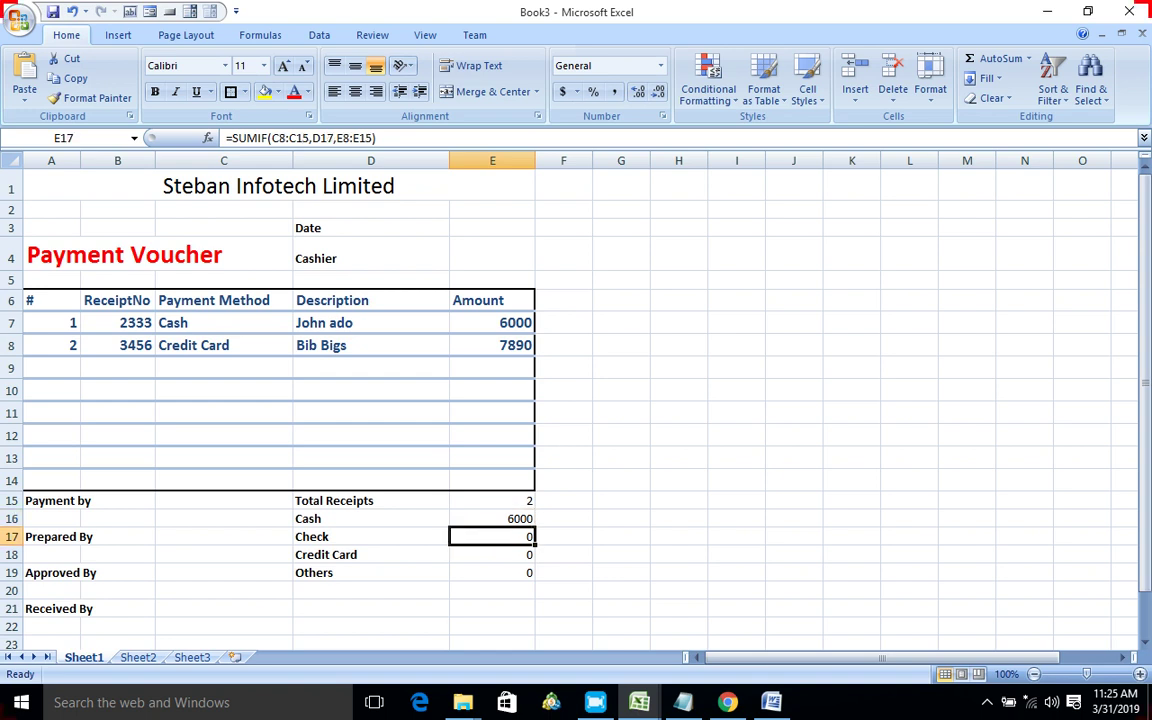
left_click(492, 518)
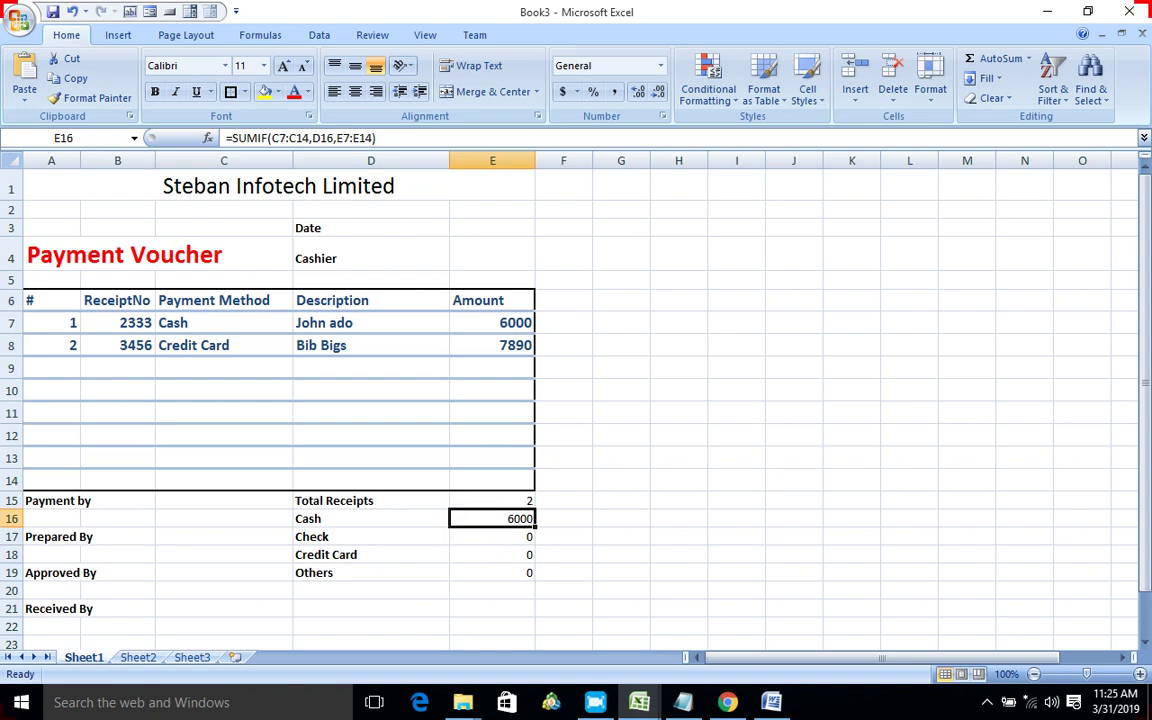
left_click(492, 536)
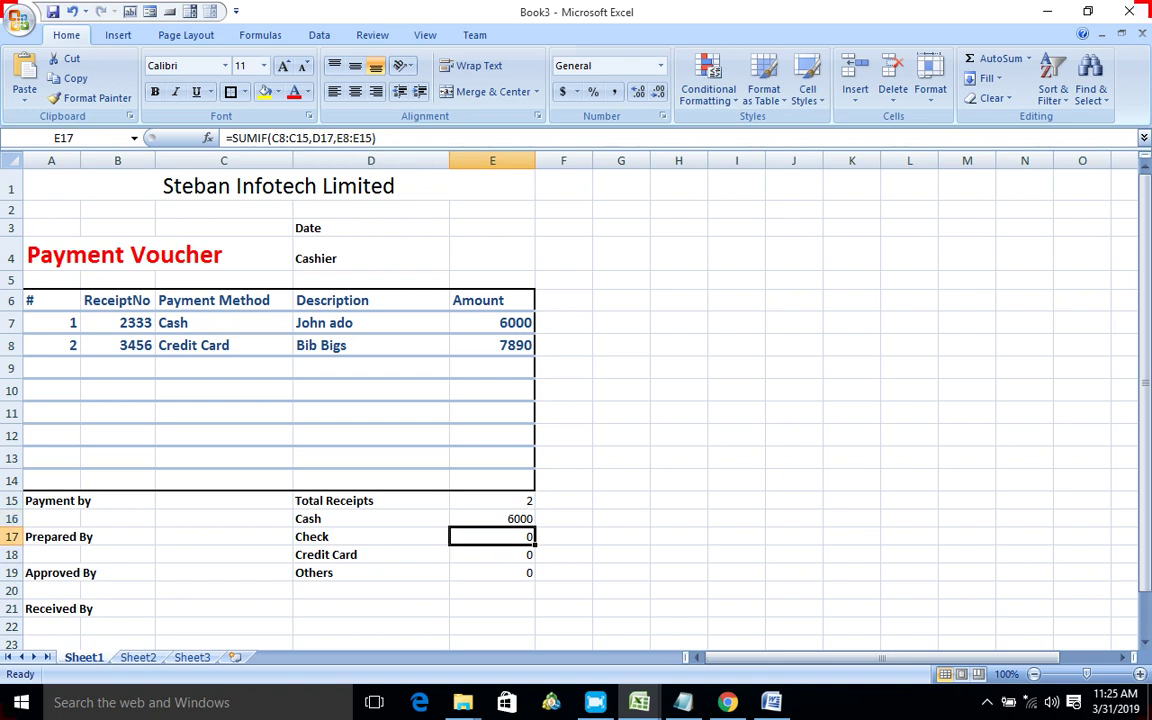
left_click(492, 518)
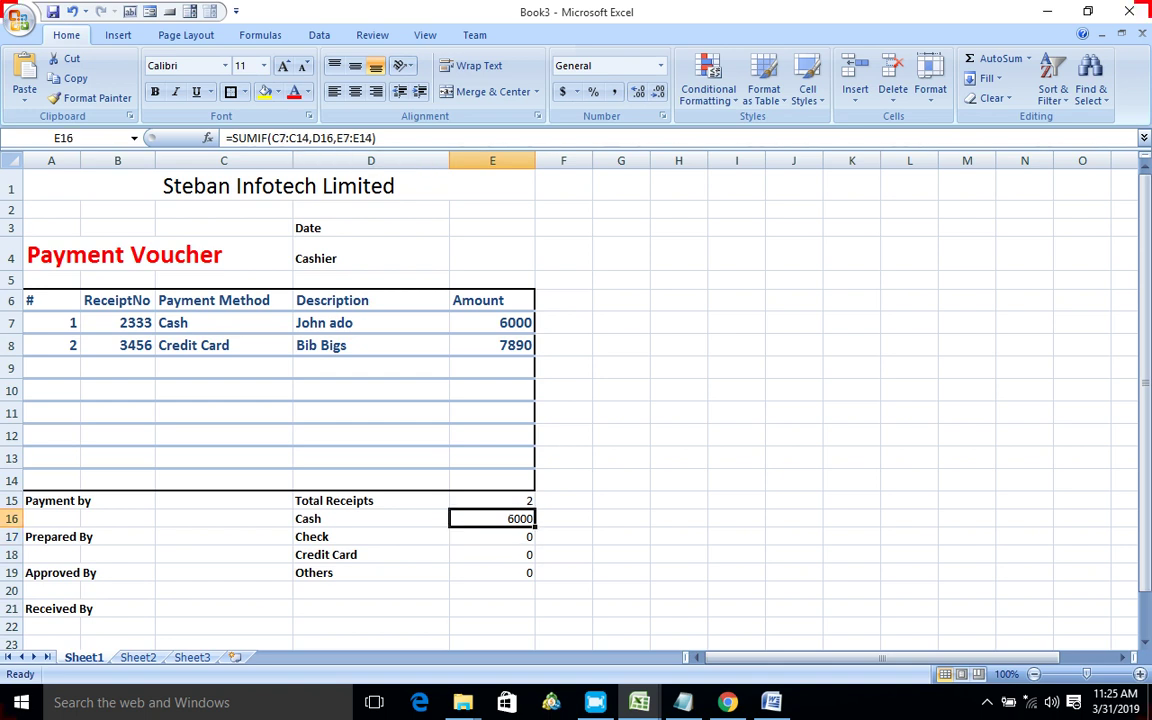
left_click(492, 536)
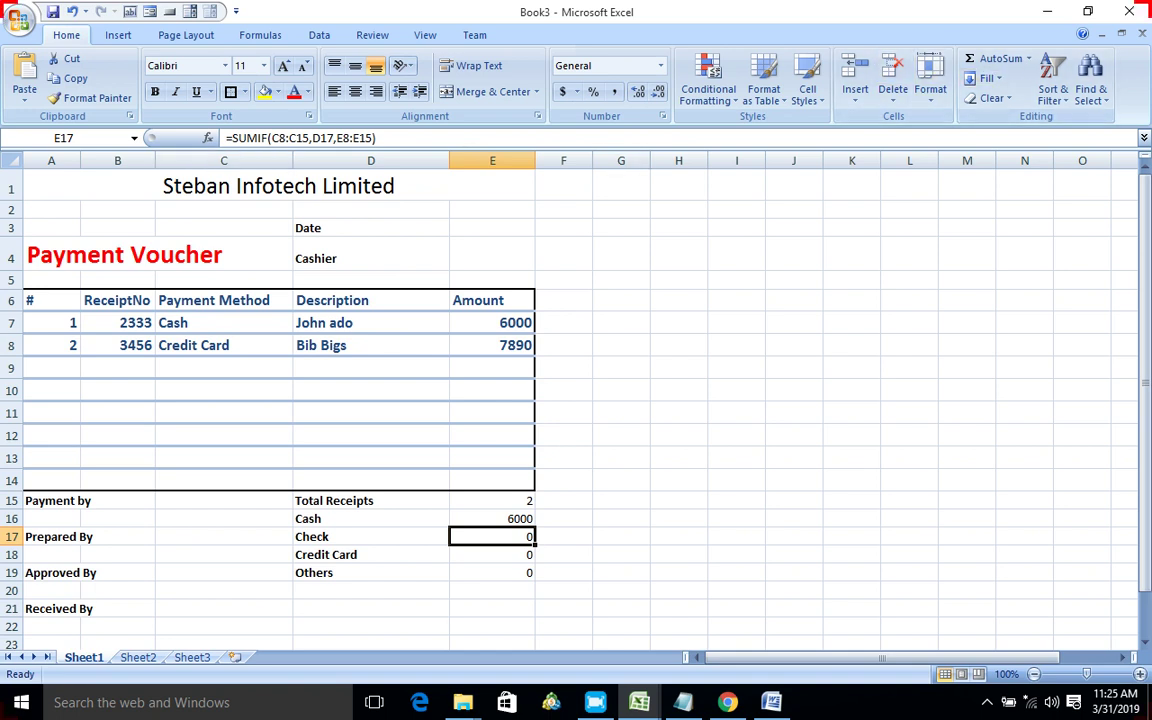
left_click(271, 138)
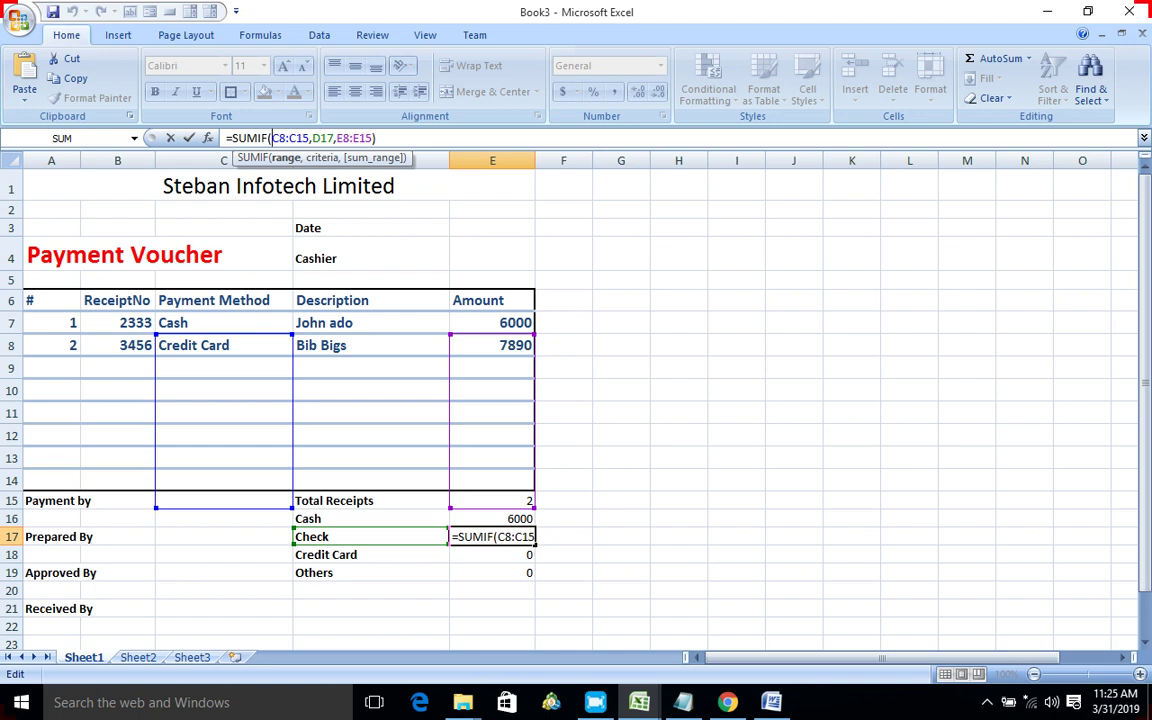
Step: Correct the Check total's SUMIF ranges to C7:C14 and E7:E14
left_click_drag(156, 335, 156, 313)
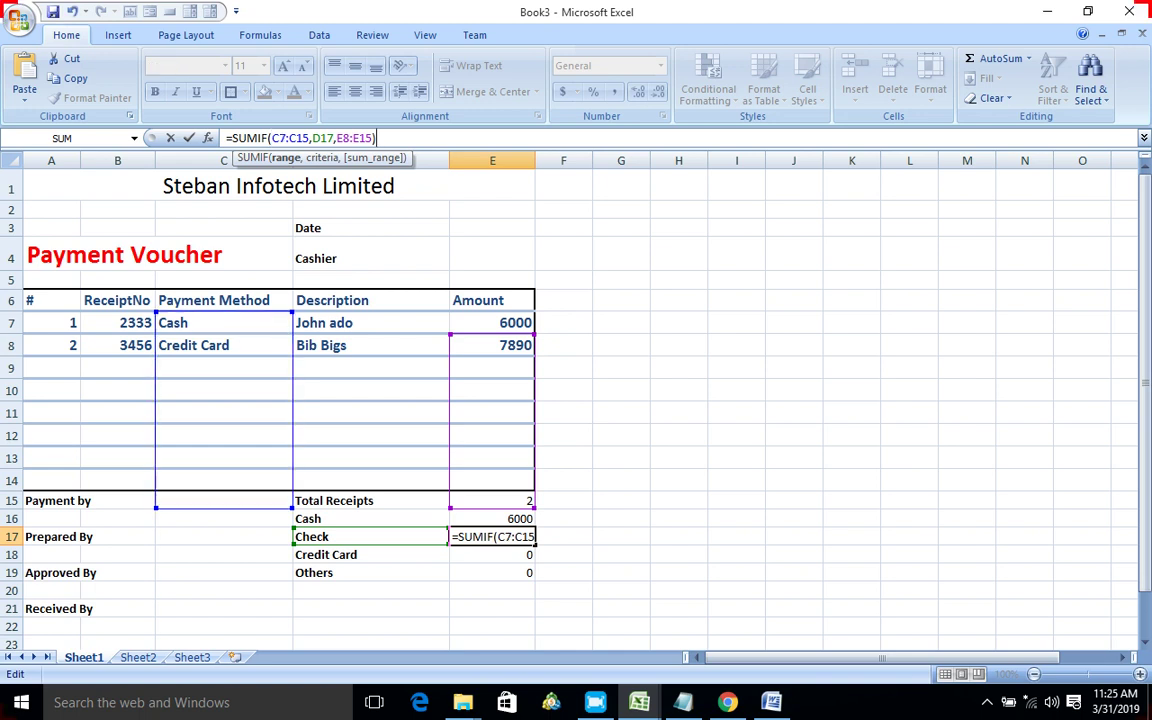
left_click_drag(156, 507, 156, 489)
left_click_drag(450, 335, 450, 313)
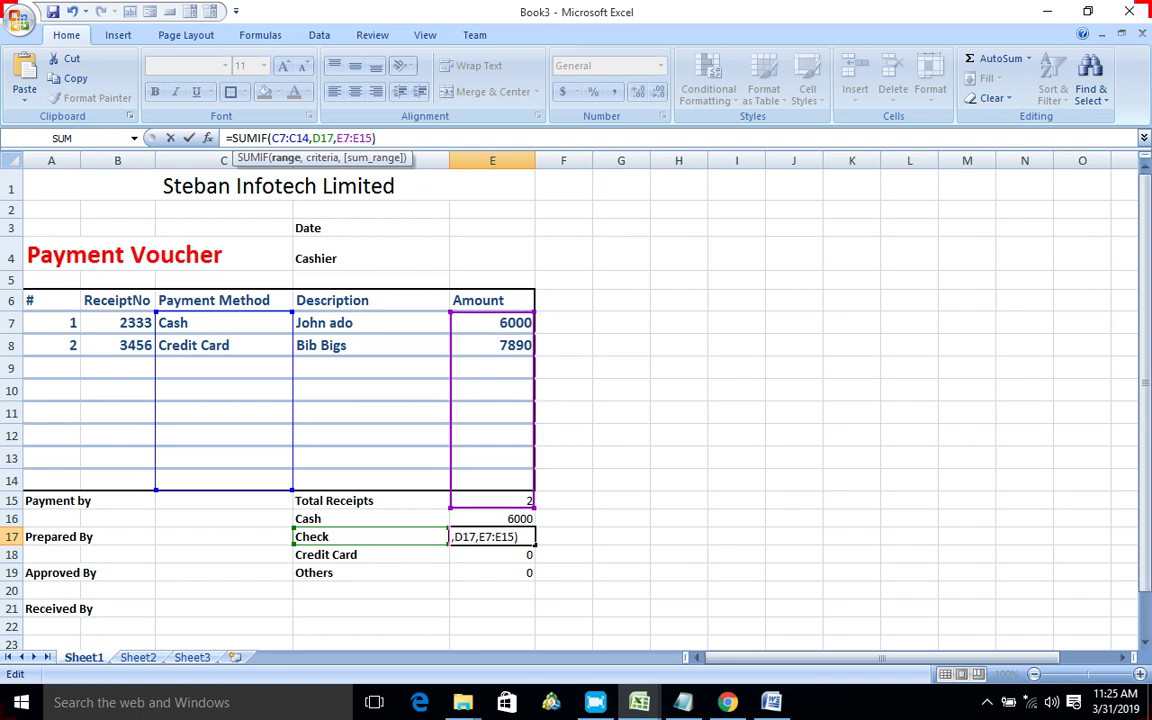
left_click_drag(535, 509, 535, 489)
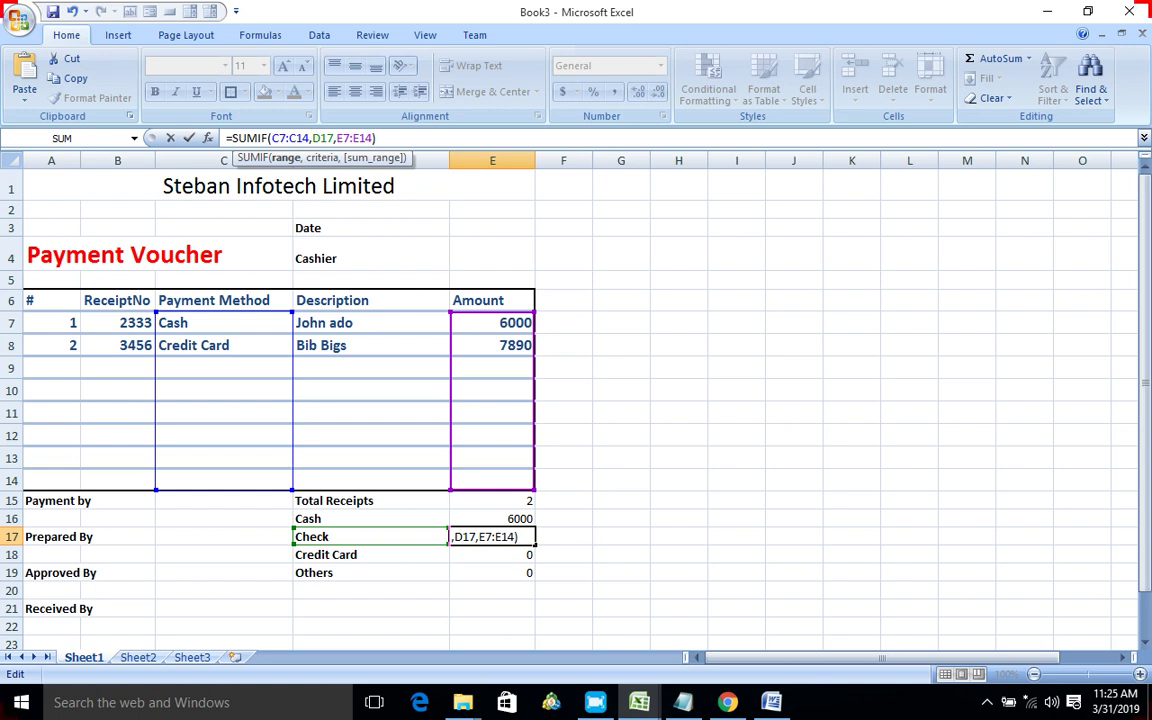
key("Return")
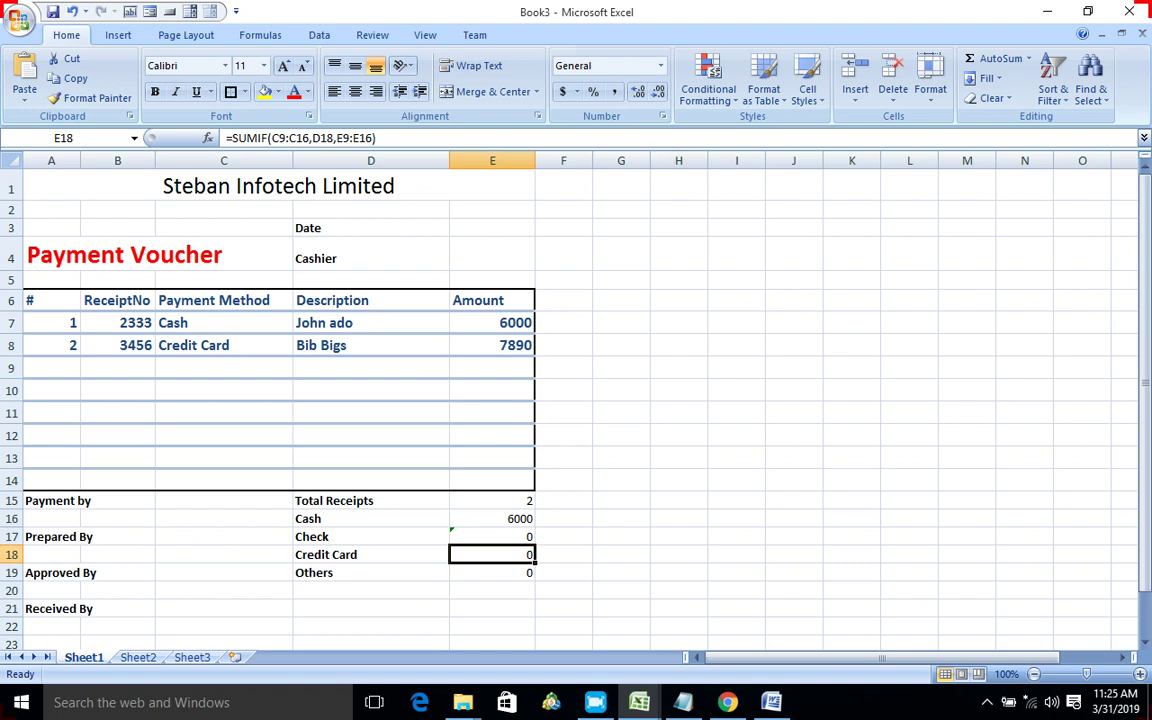
Step: Correct the Credit Card total's SUMIF ranges to C7:C14 and E7:E14
key("F2")
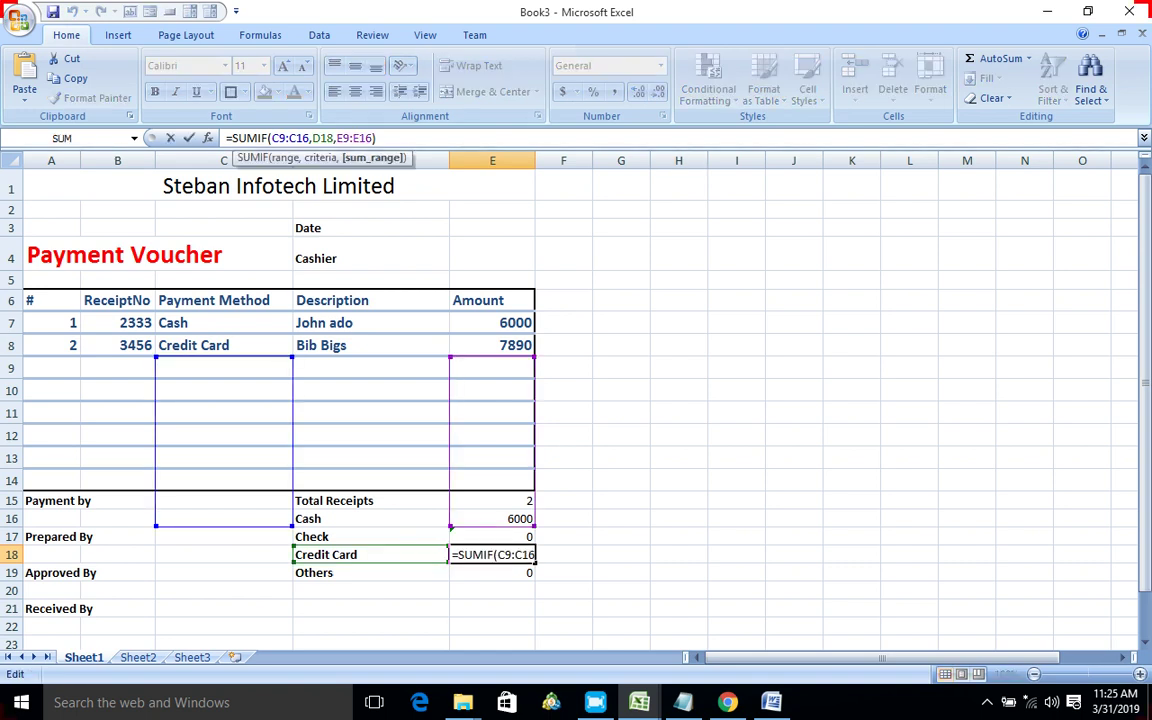
left_click_drag(156, 357, 156, 313)
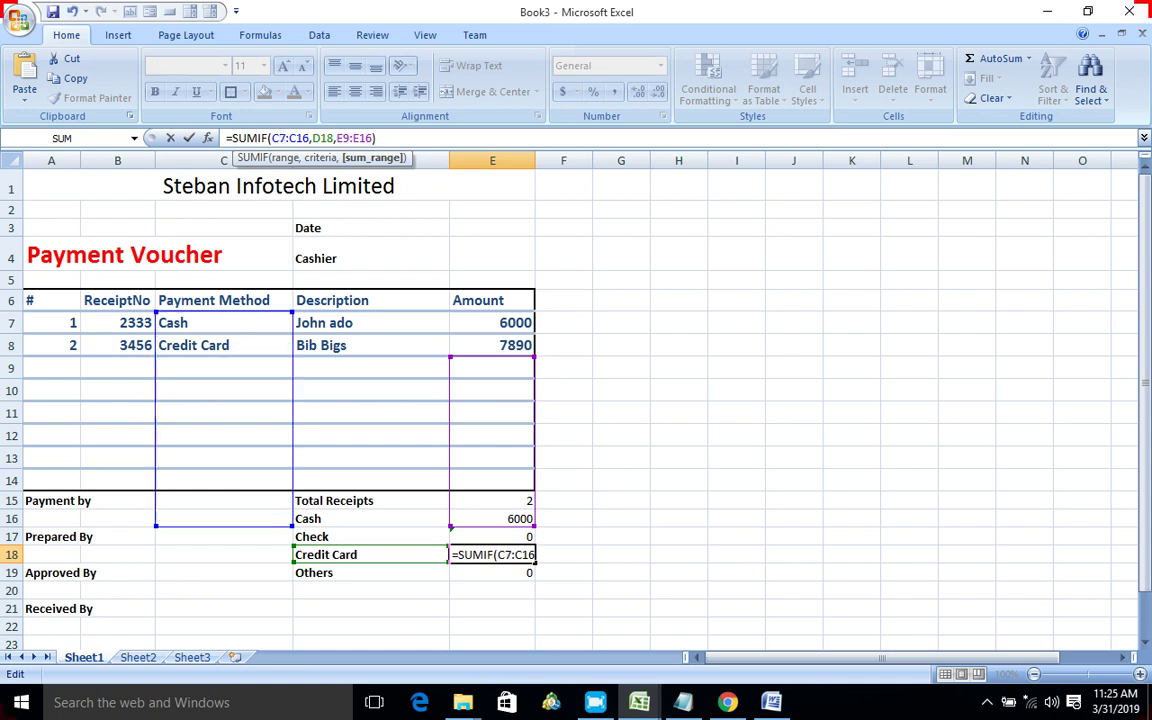
left_click_drag(156, 526, 156, 490)
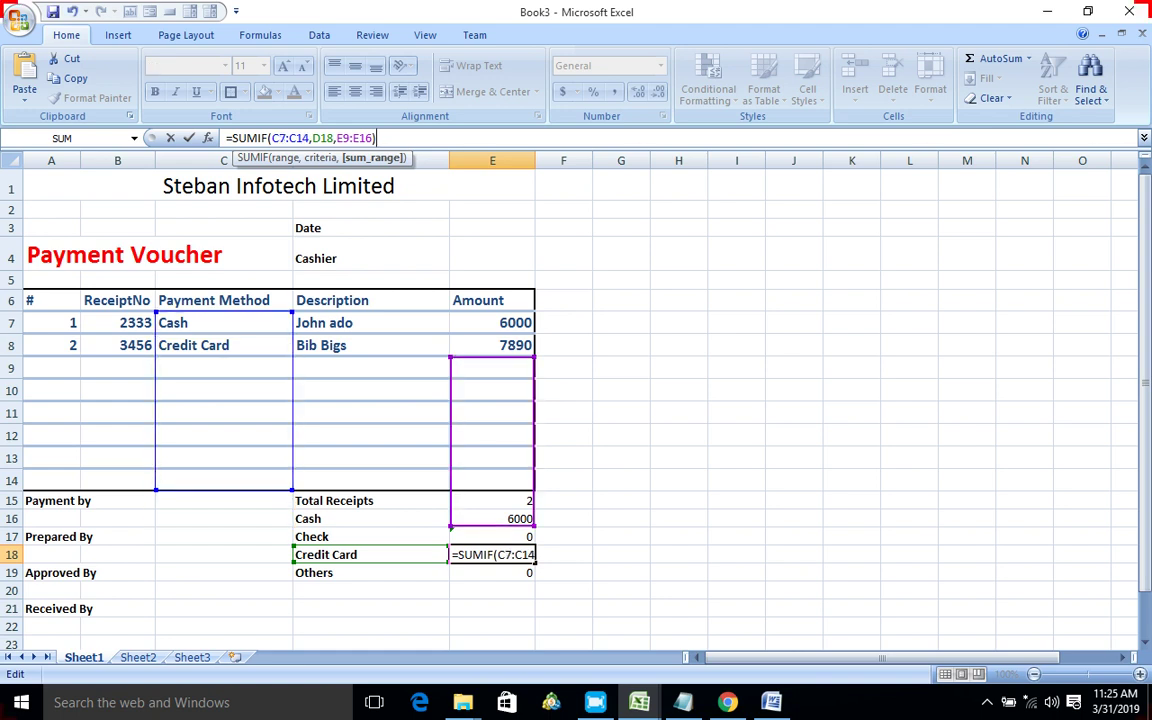
left_click_drag(450, 357, 450, 313)
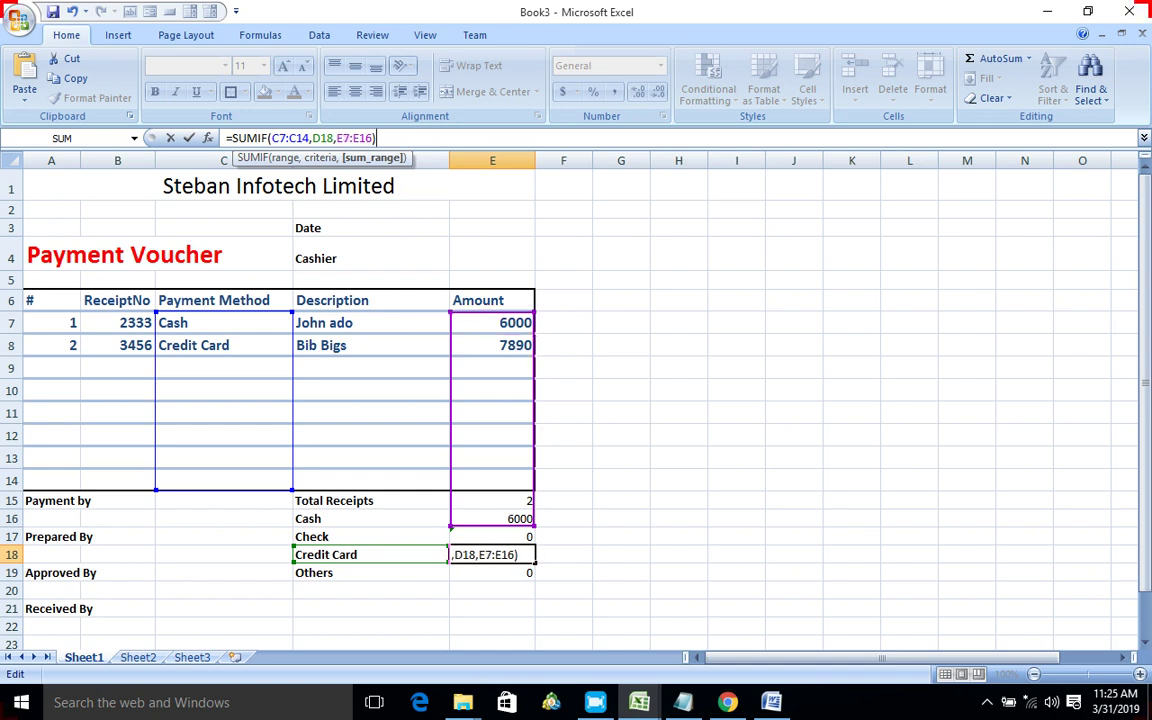
left_click_drag(451, 526, 450, 490)
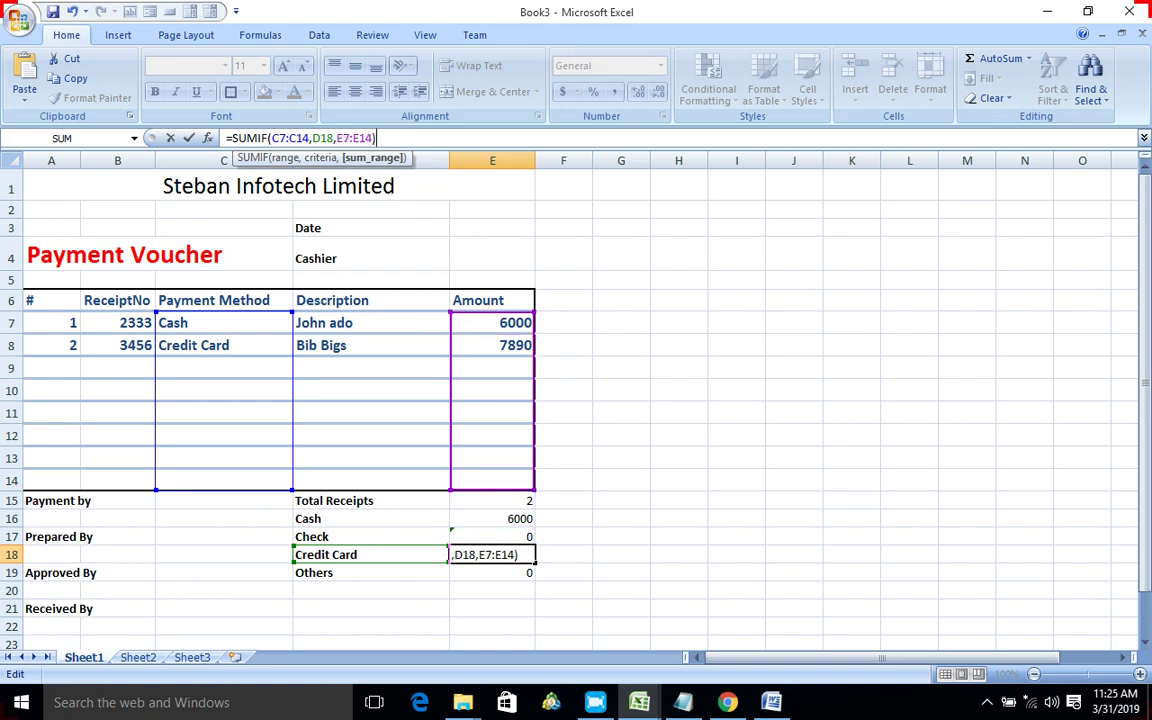
key("Return")
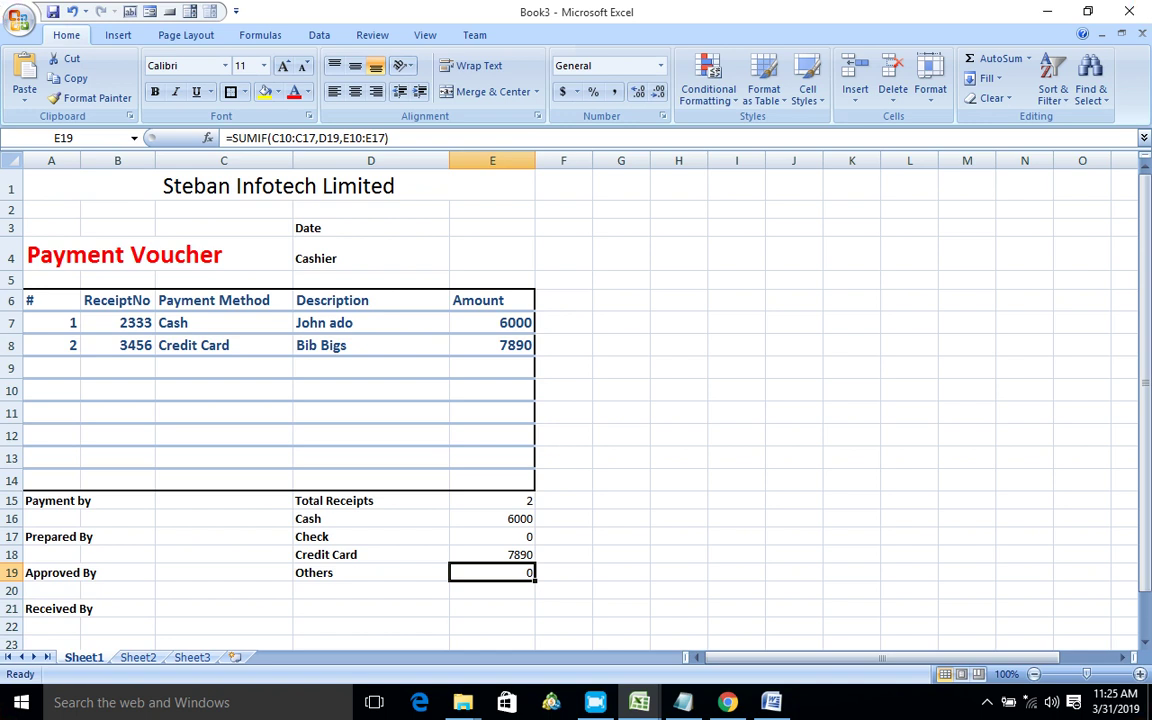
Step: Correct the Others total's SUMIF ranges to C7:C14 and E7:E14
key("F2")
left_click(335, 138)
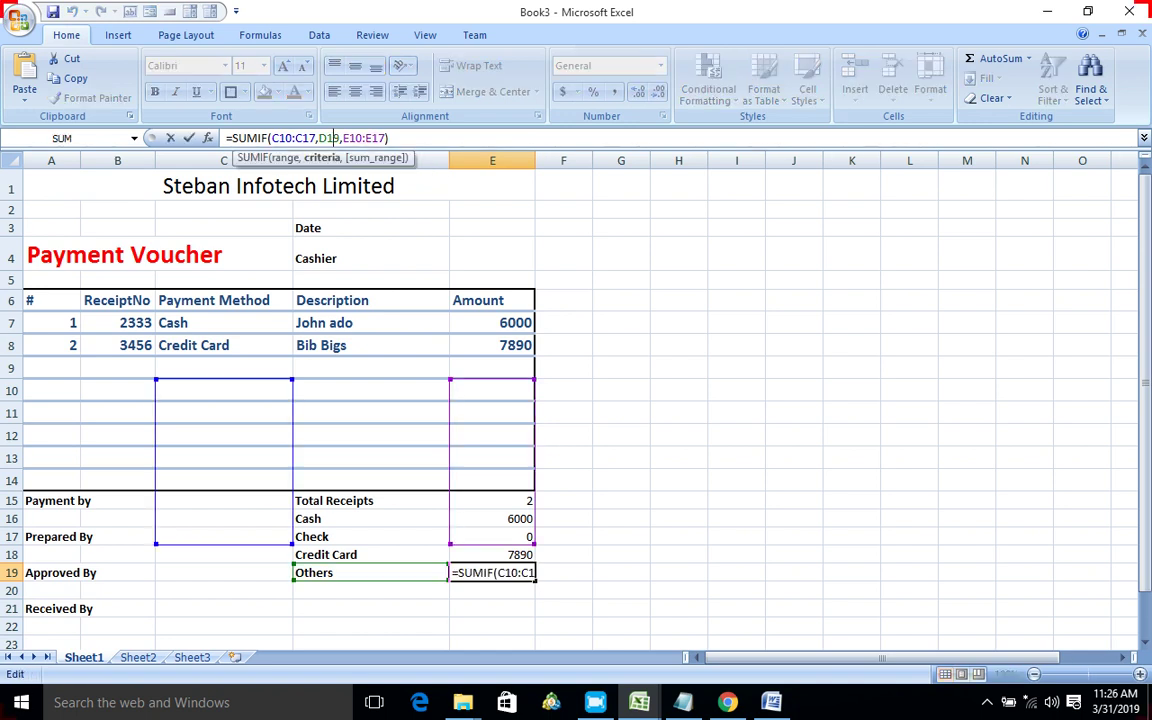
left_click_drag(156, 379, 156, 312)
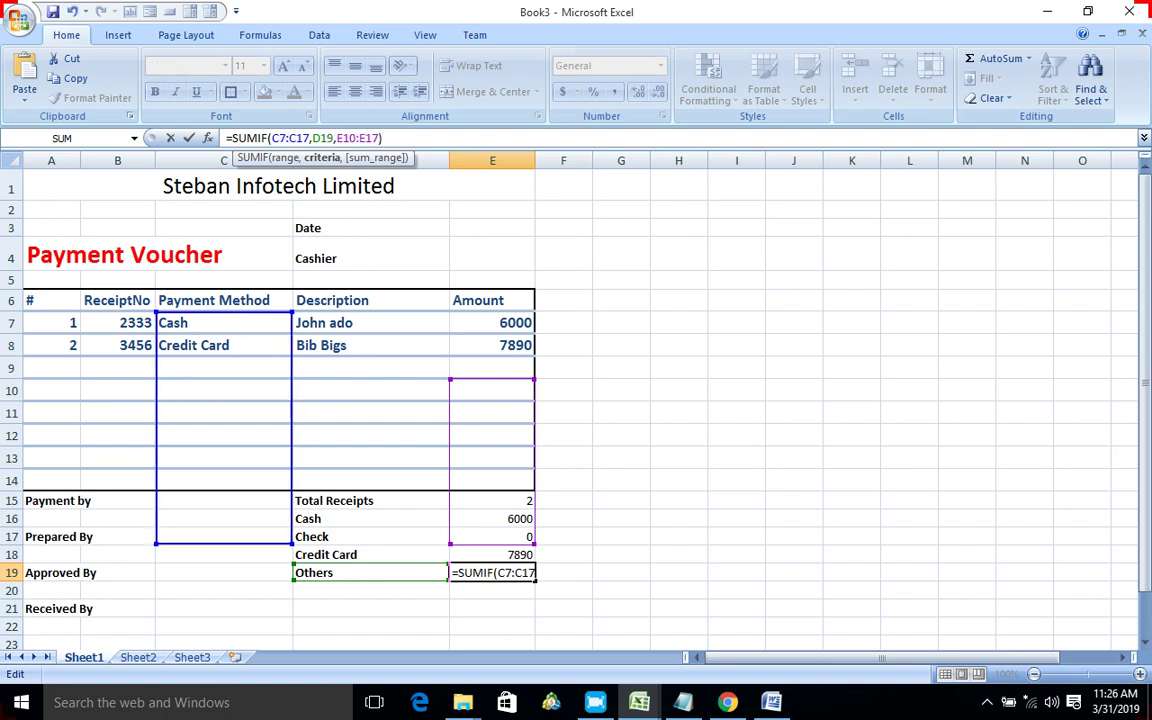
left_click_drag(156, 544, 156, 490)
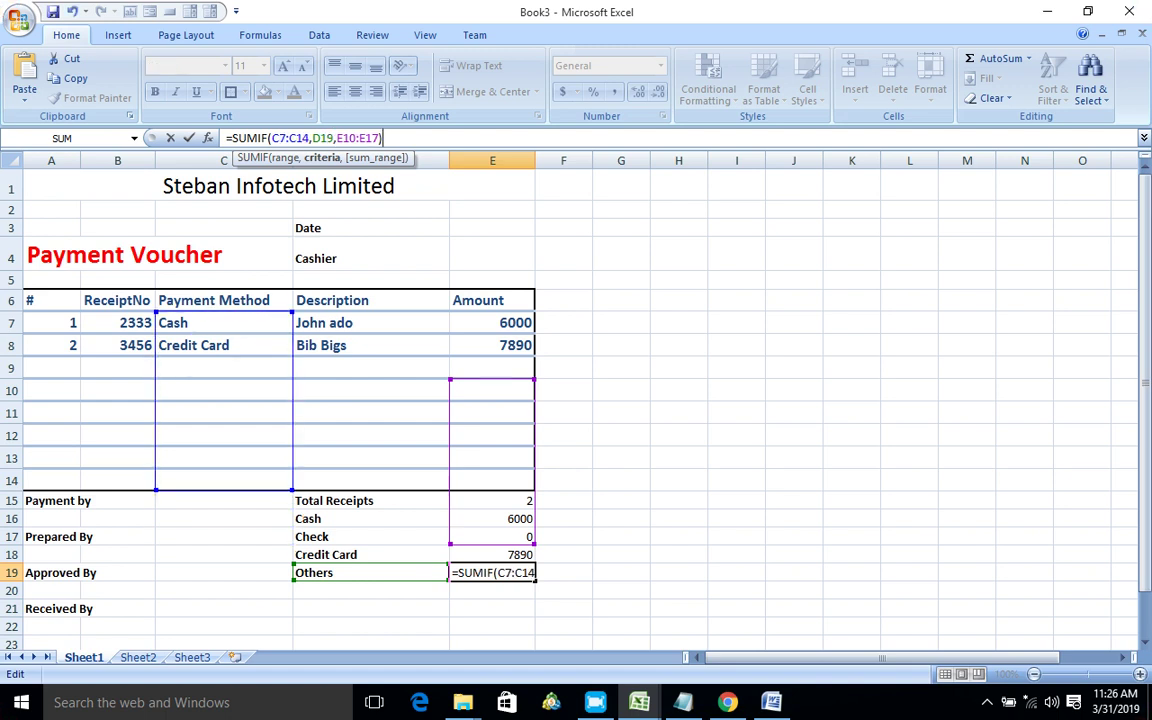
left_click_drag(450, 379, 450, 312)
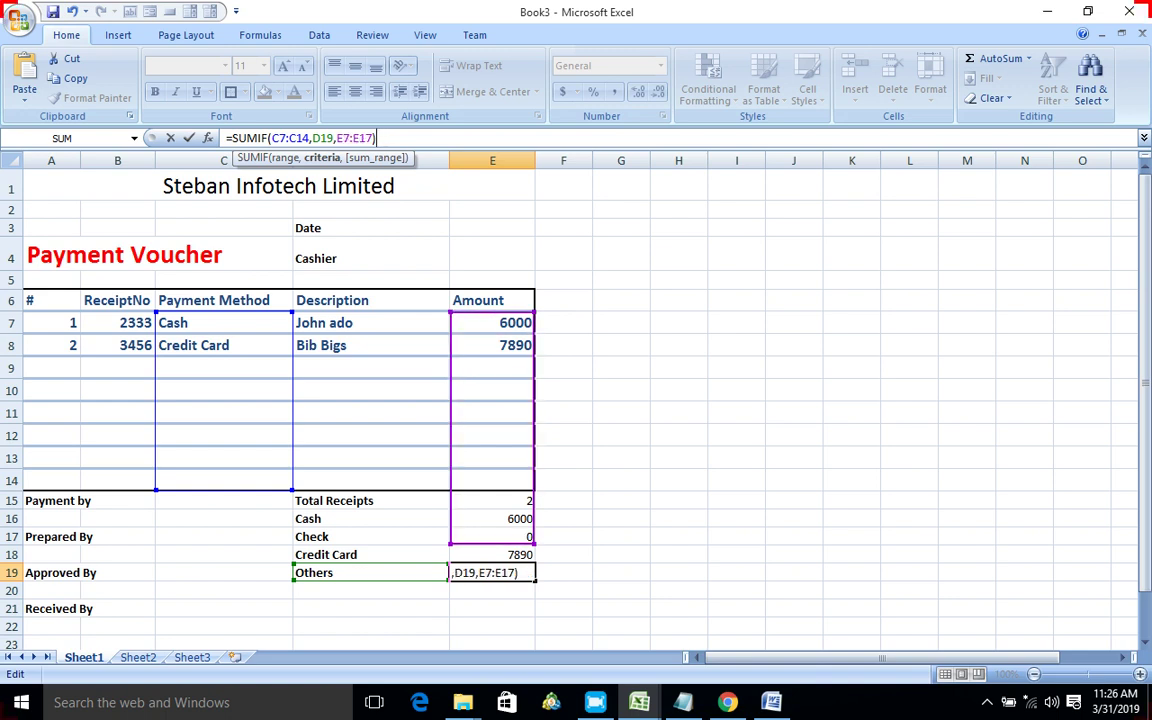
left_click_drag(450, 544, 450, 490)
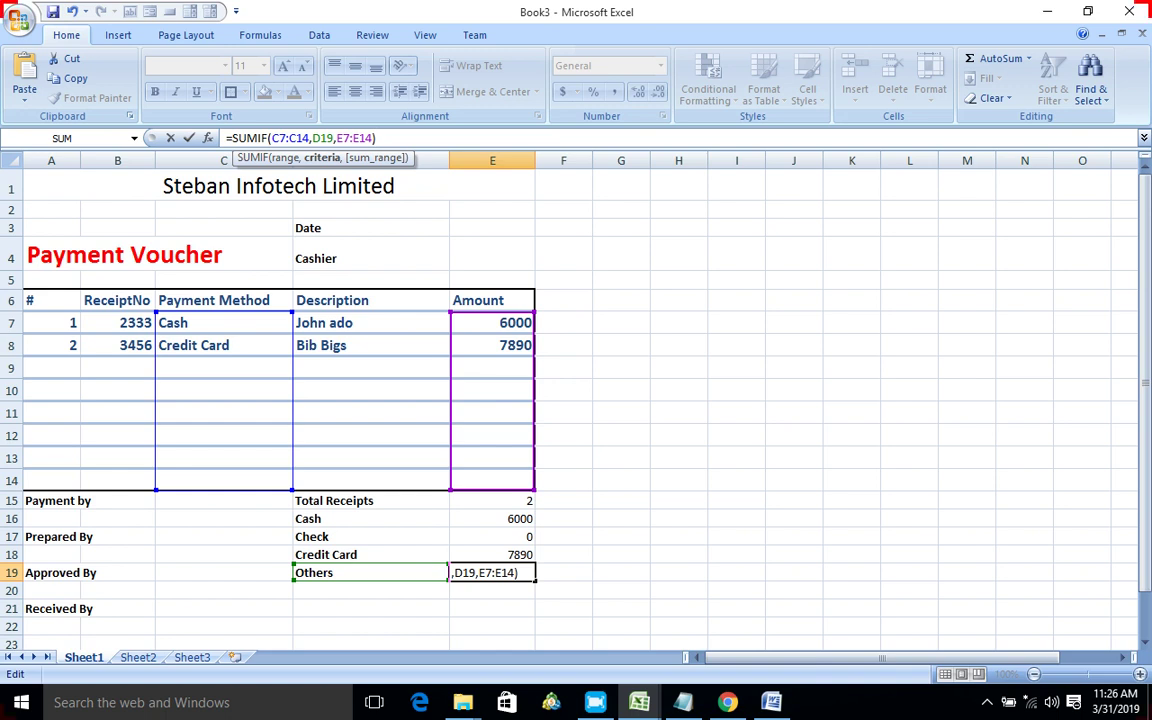
key("Return")
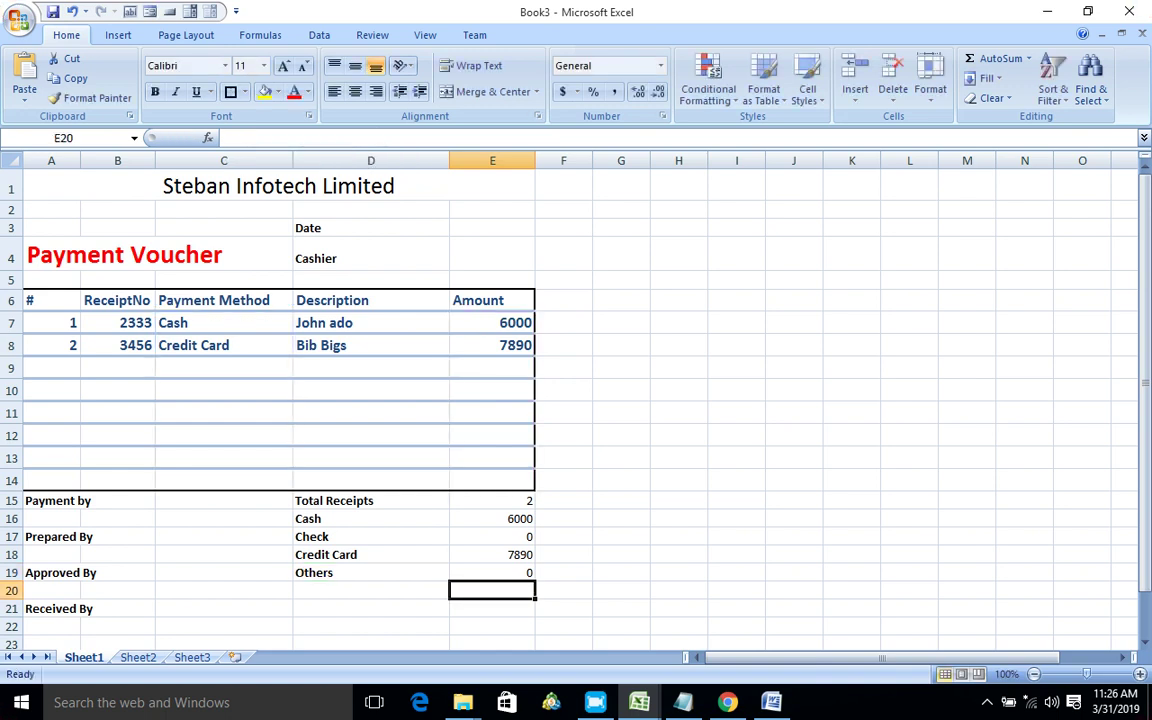
Step: Start row 9 with entry 3, receipt 4567 and payment method Others
left_click(51, 367)
type("3")
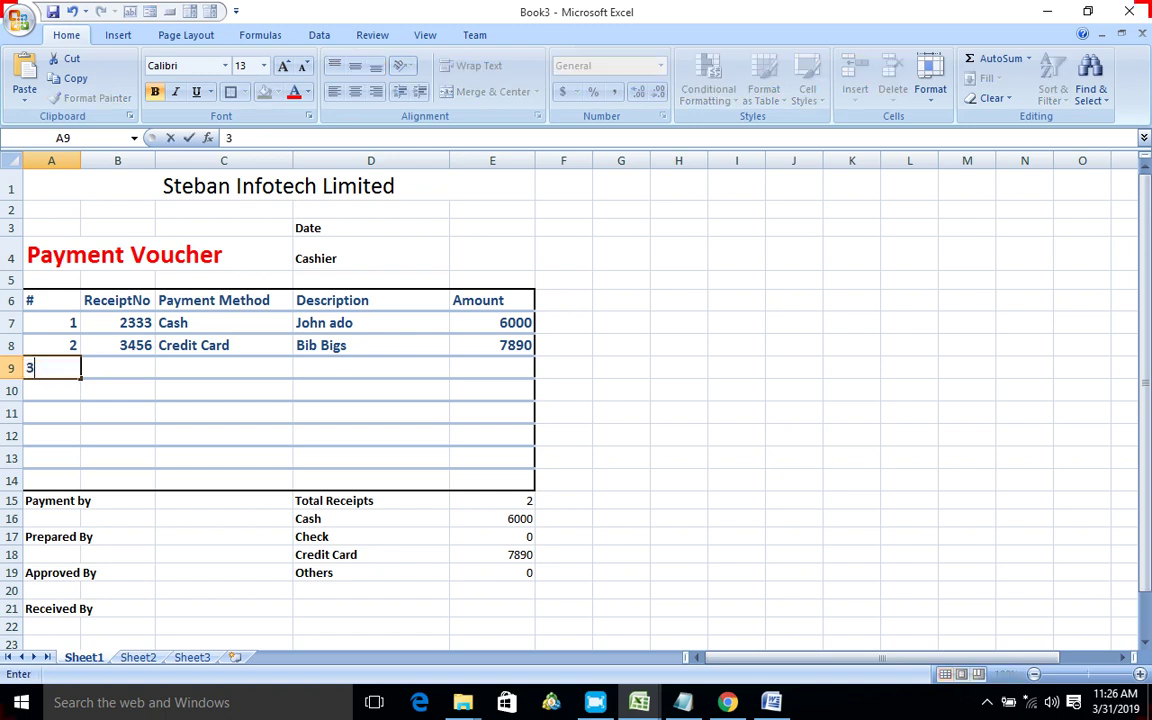
key("Tab")
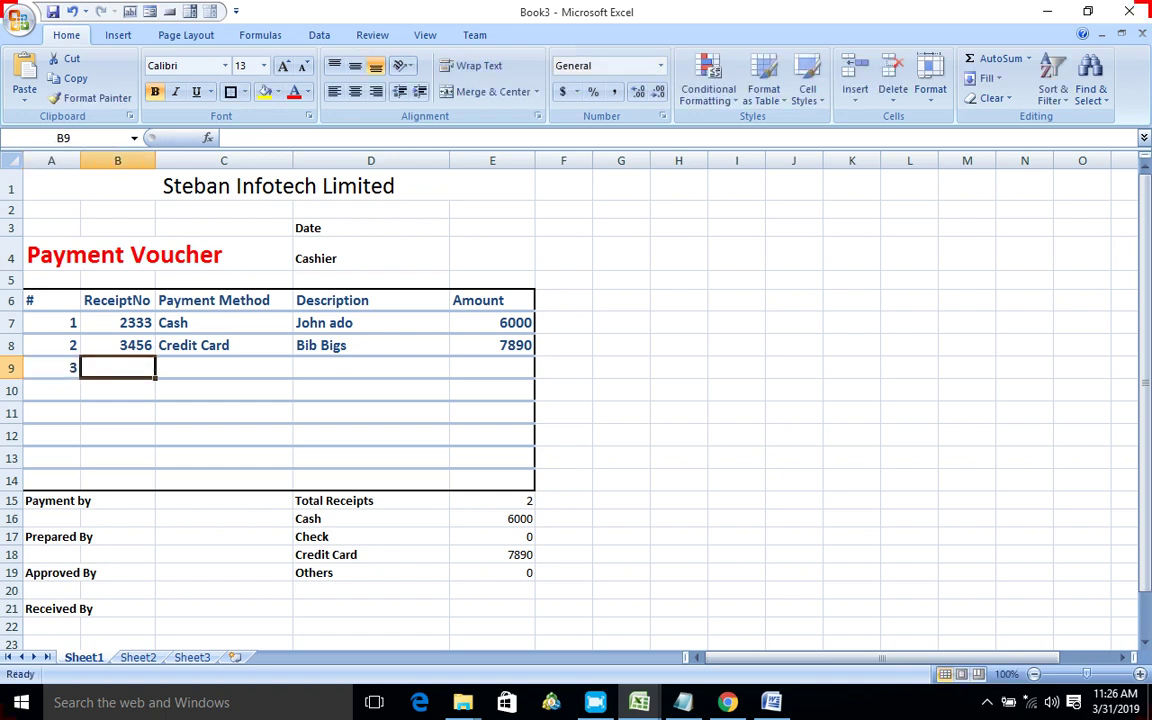
type("4567")
key("Tab")
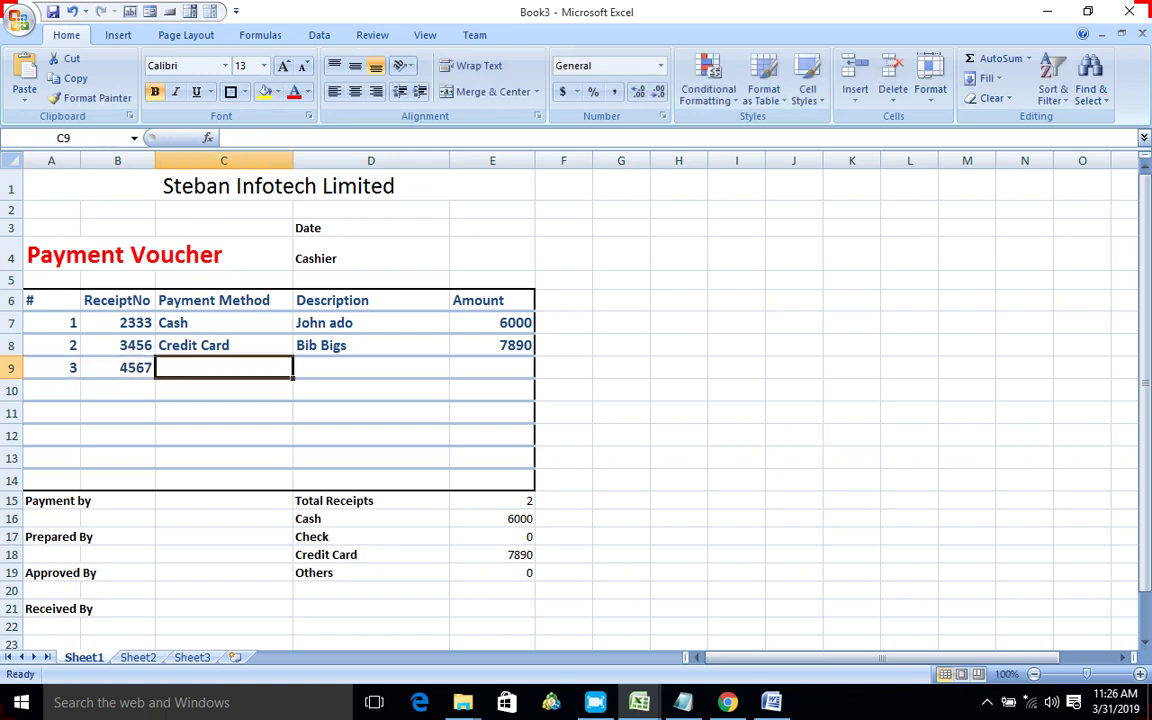
type("o")
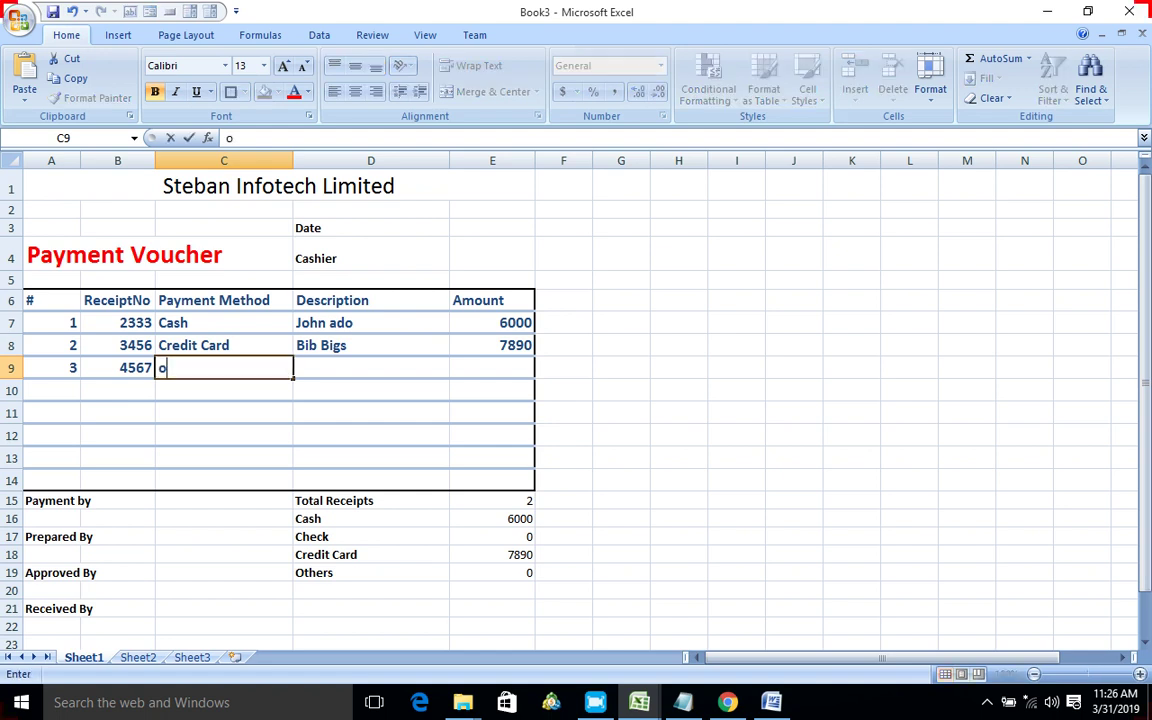
type("t")
type("he")
key("BackSpace")
key("BackSpace")
key("BackSpace")
key("BackSpace")
type("O")
type("ther")
type("s")
key("Tab")
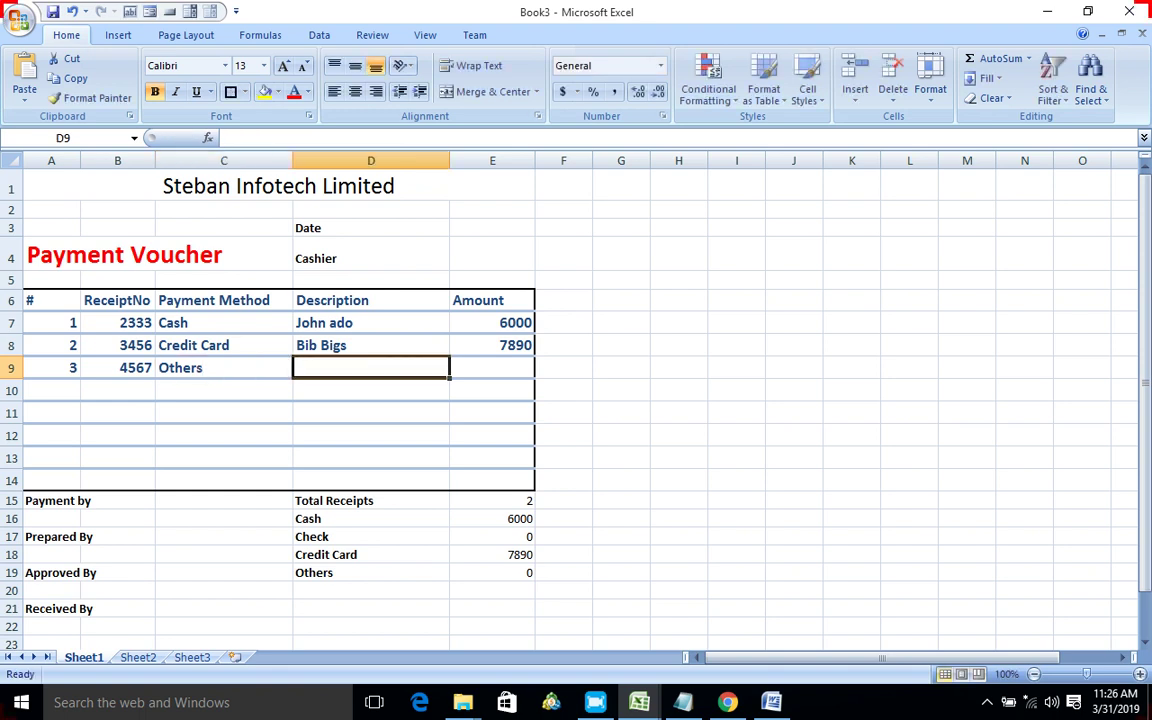
Step: Enter the payee name and amount 8000 in row 9
type("Dav")
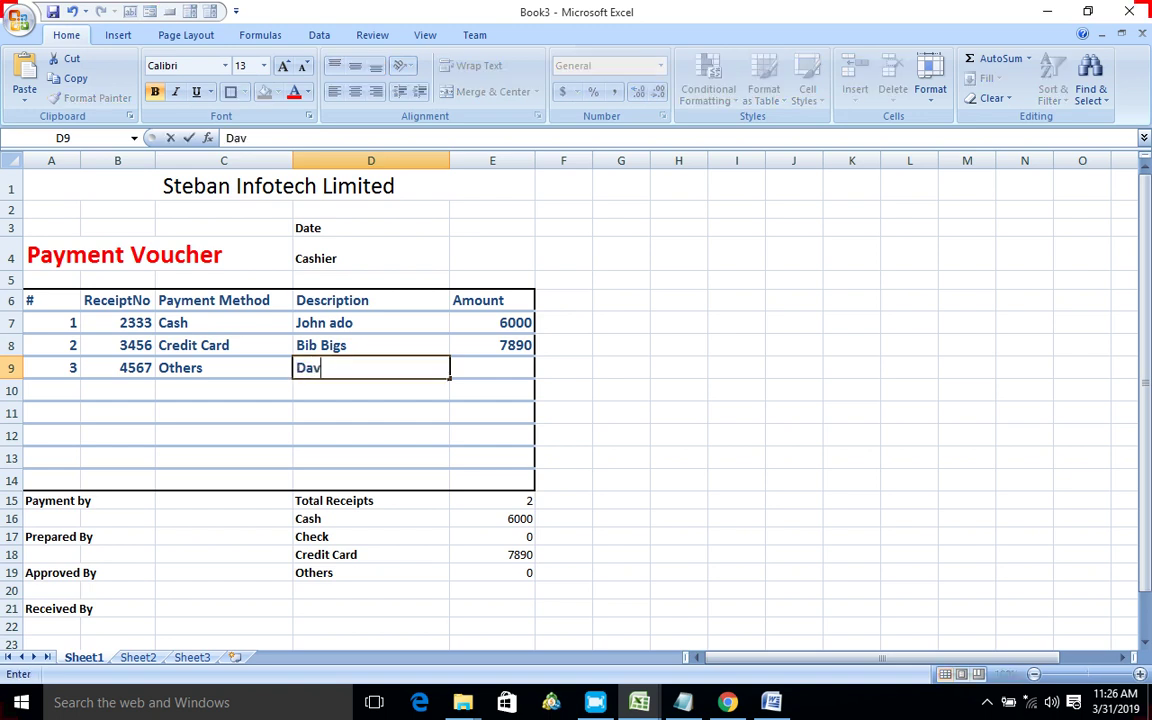
type("id")
key("Tab")
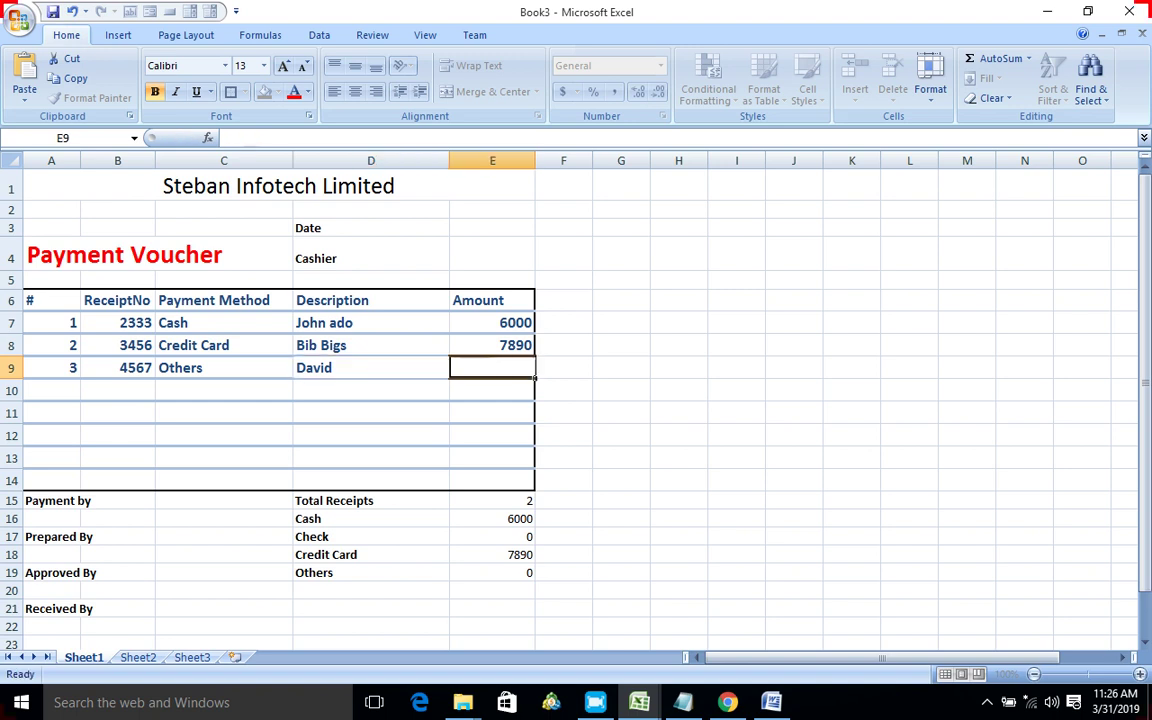
type("800")
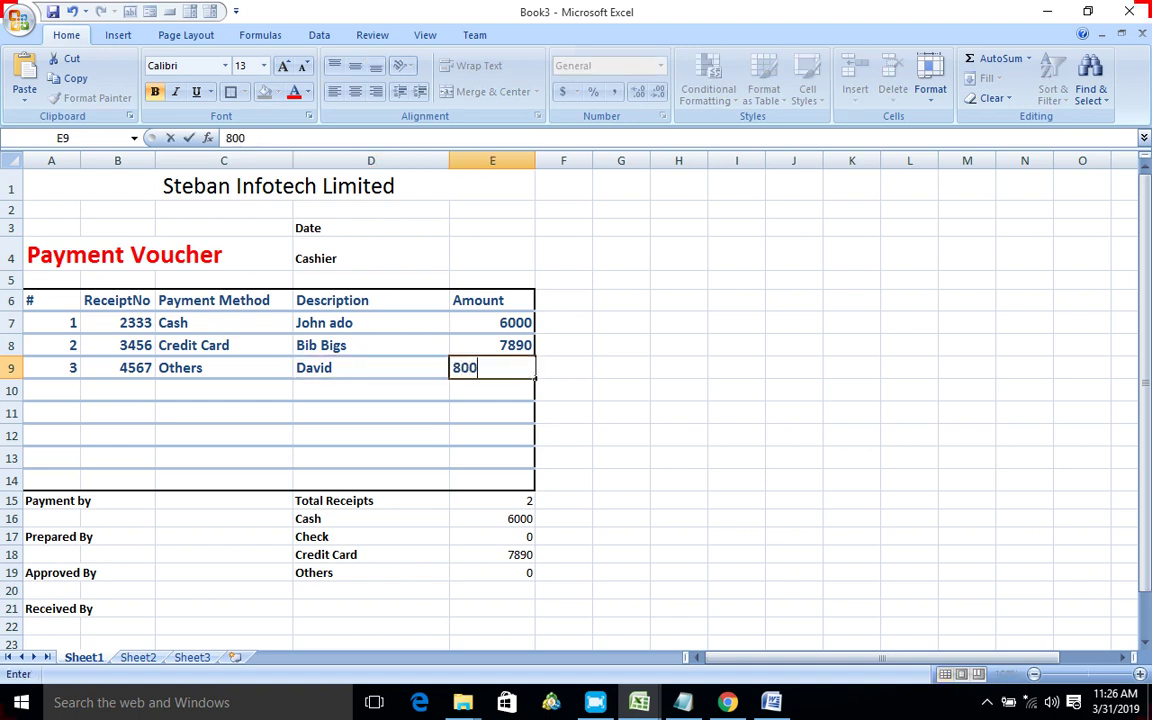
type("0")
left_click(370, 435)
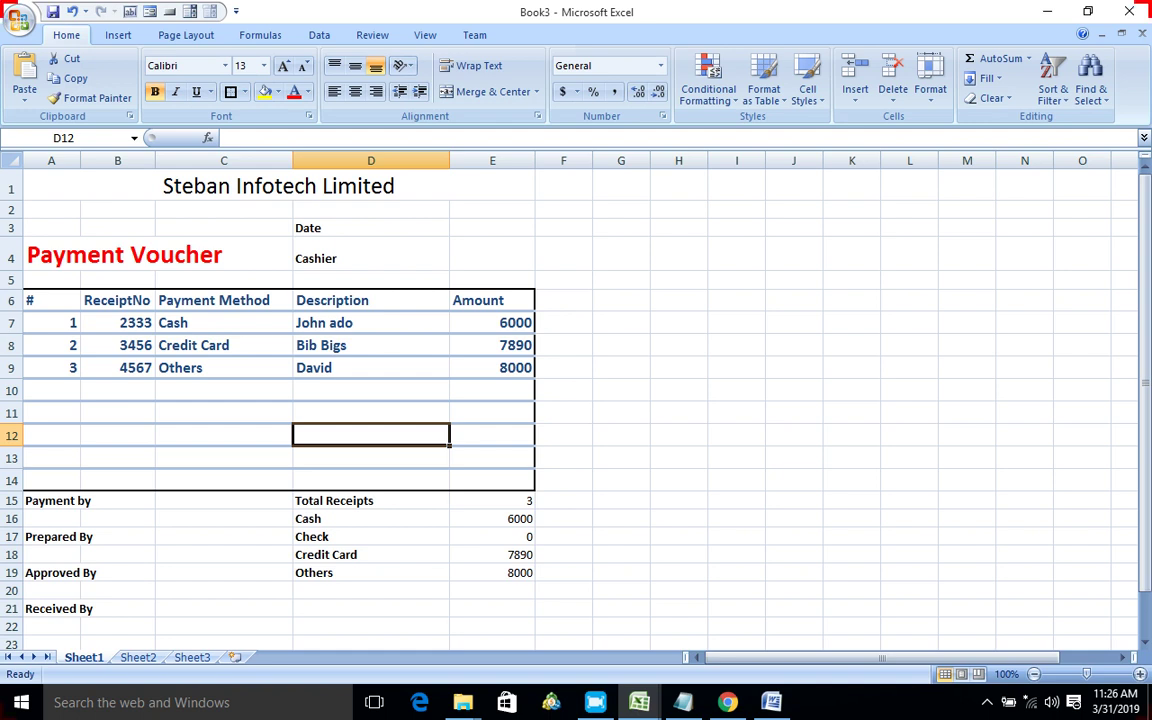
left_click(51, 390)
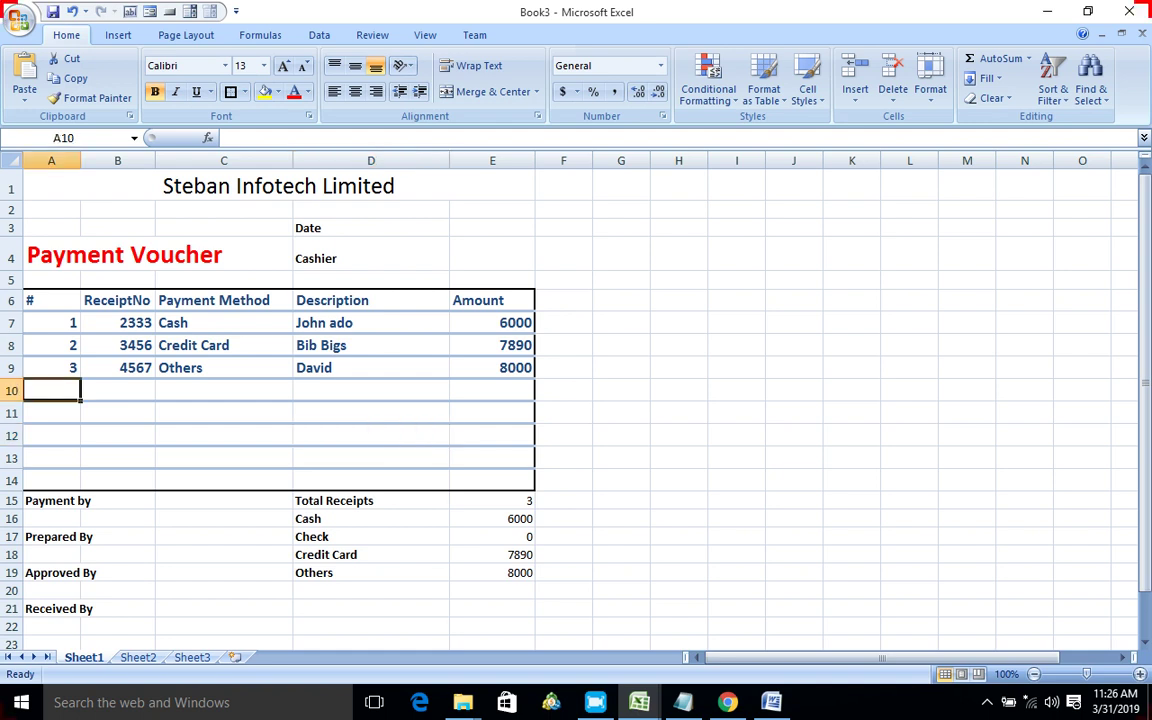
Step: Start row 10 with entry 4, receipt 6789 and payment method Cash
type("4")
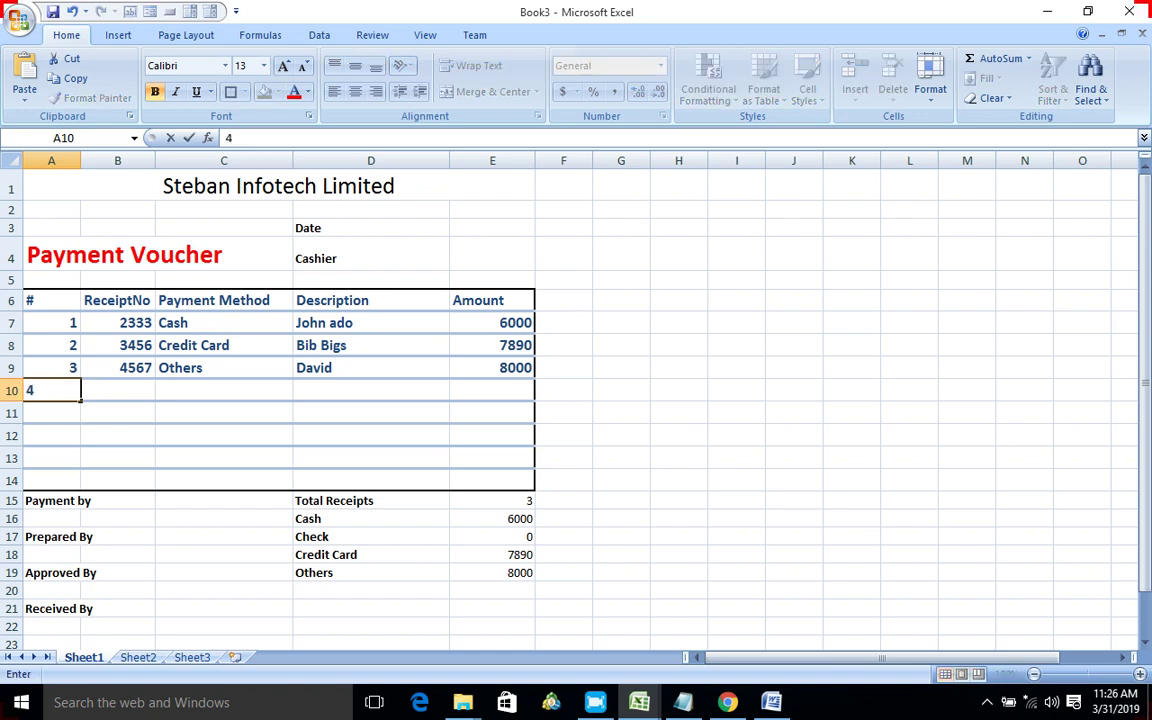
key("Tab")
type("678")
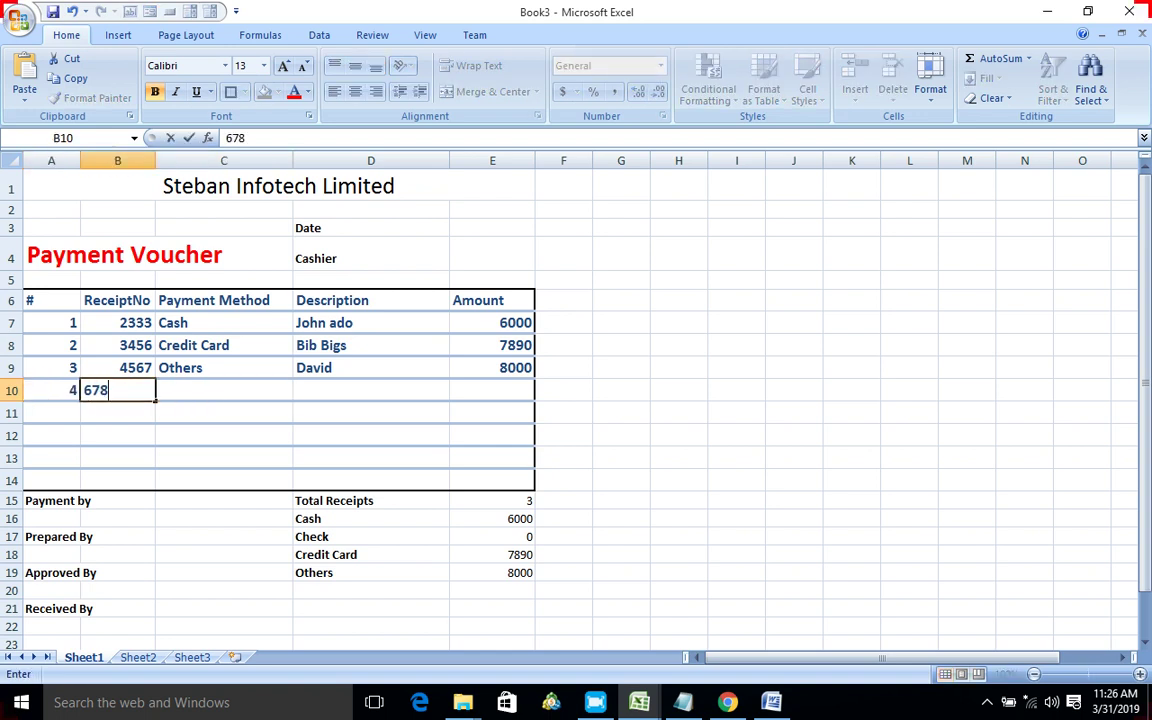
type("9")
key("Tab")
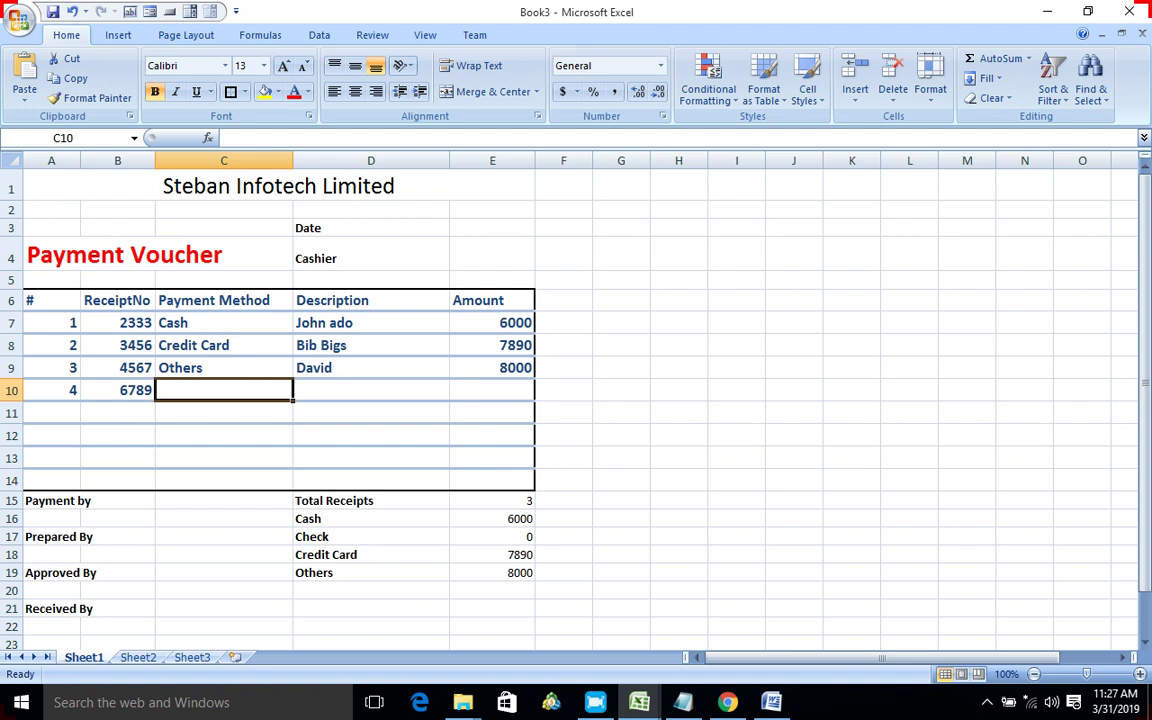
type("cas")
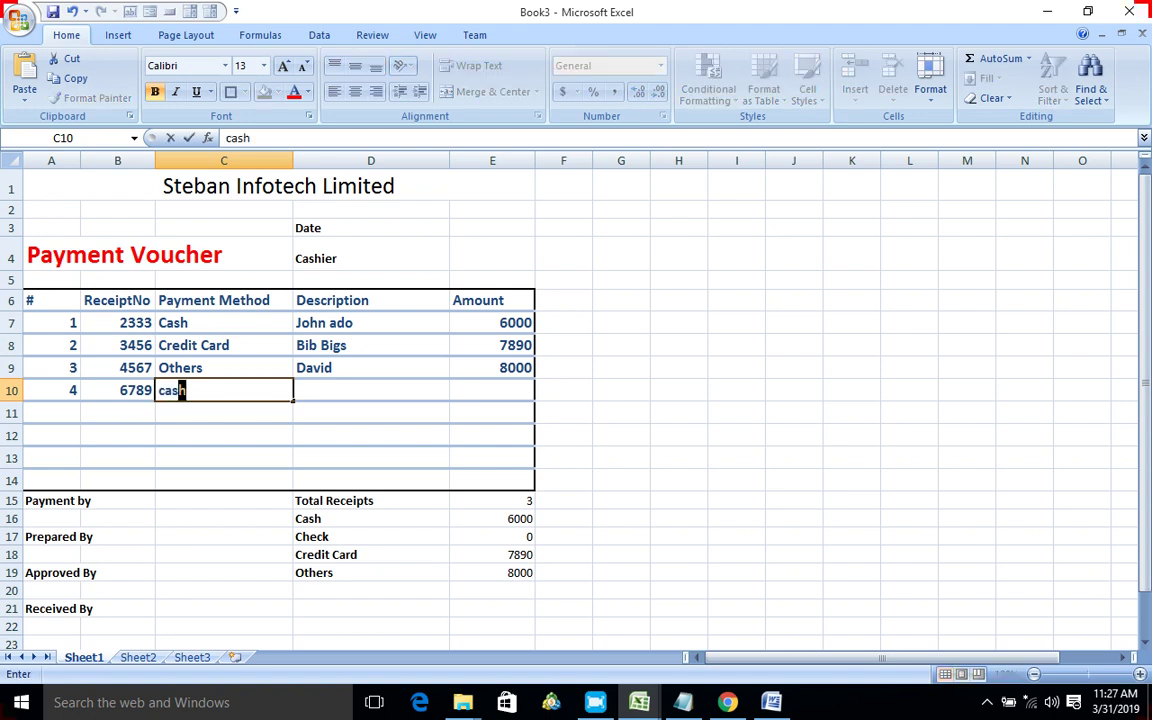
key("BackSpace")
key("BackSpace")
key("BackSpace")
type("c")
key("BackSpace")
type("Cas")
type("h")
key("Tab")
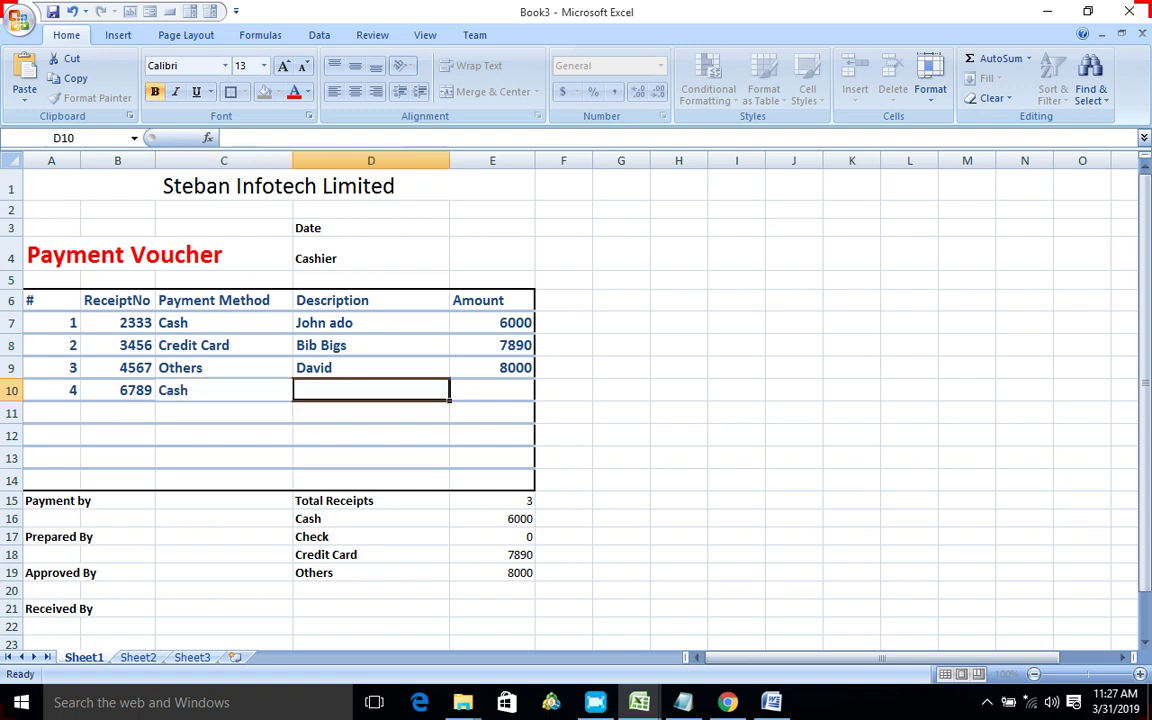
Step: Enter the payee name and amount 4500 in row 10
type("B")
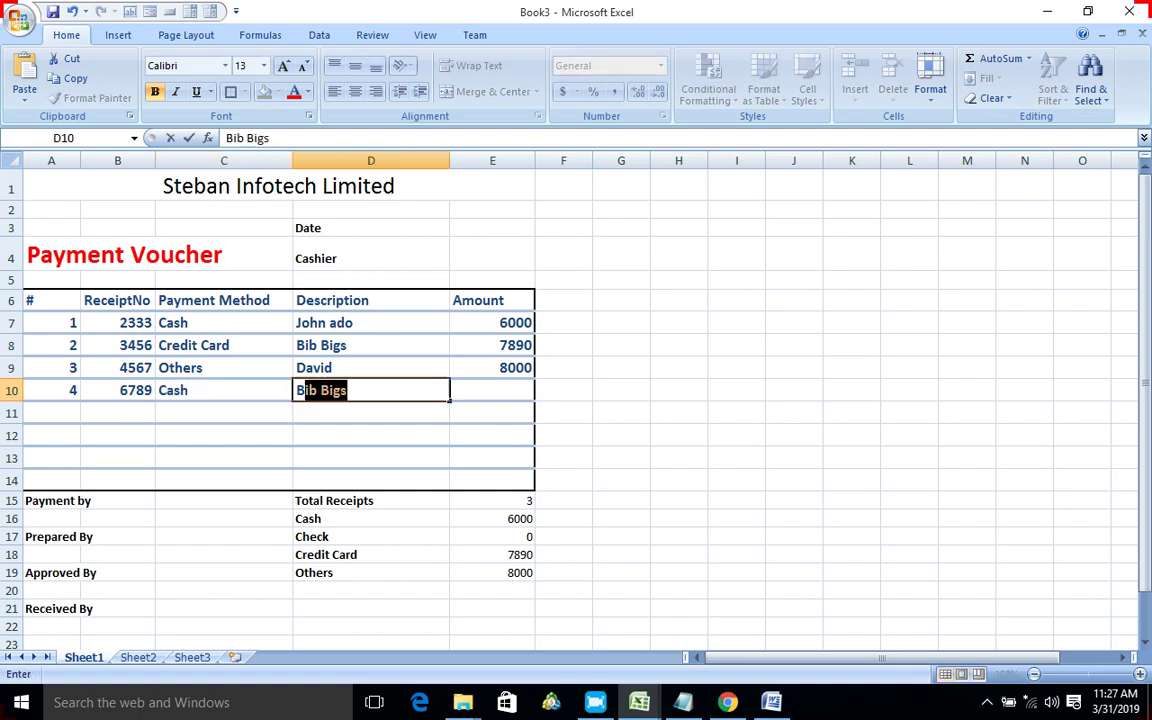
type("io")
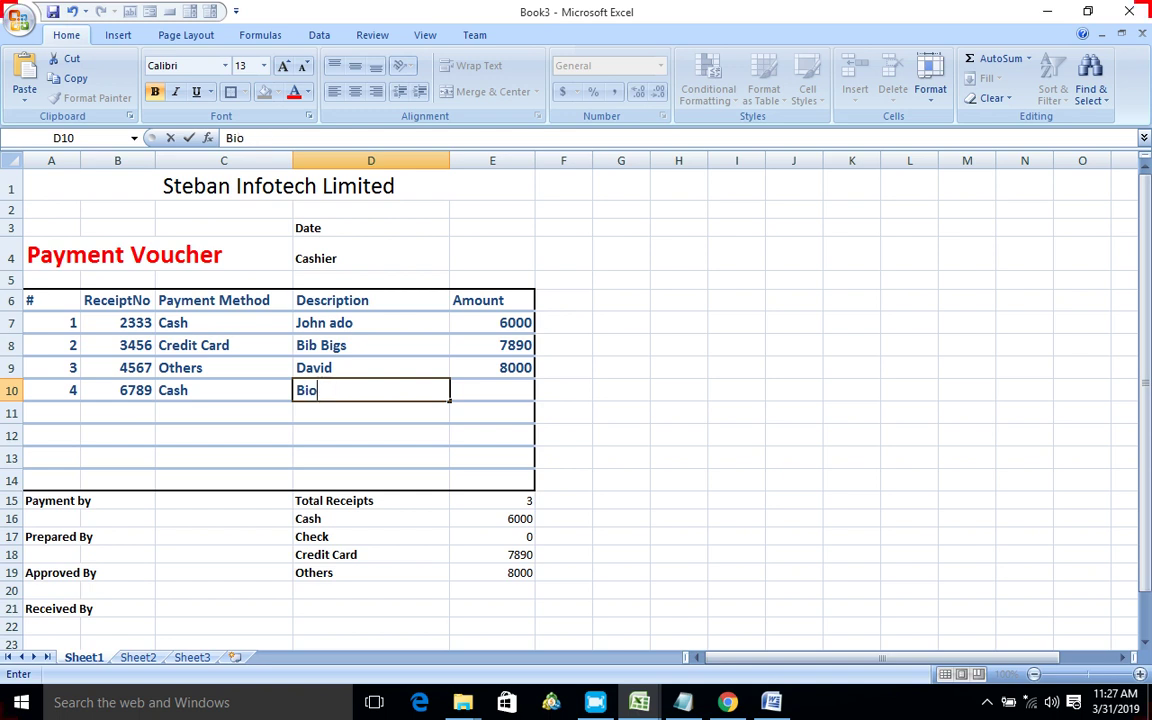
type("d")
type("un")
type(" Smit")
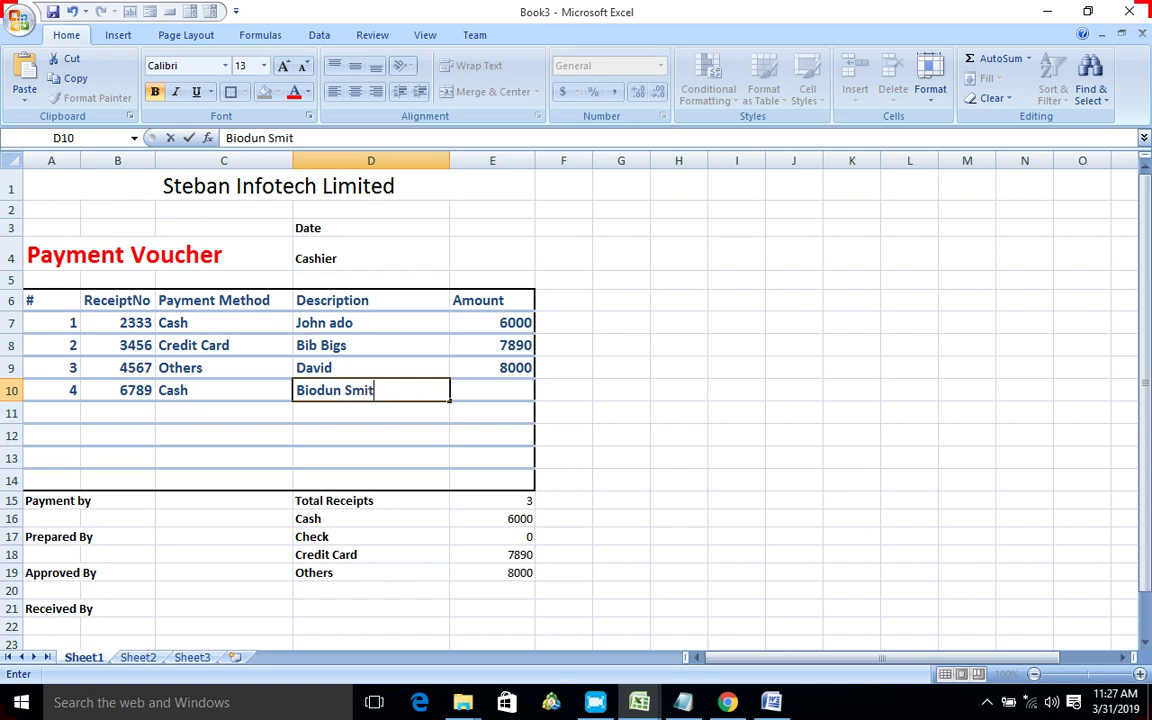
type("h")
key("Tab")
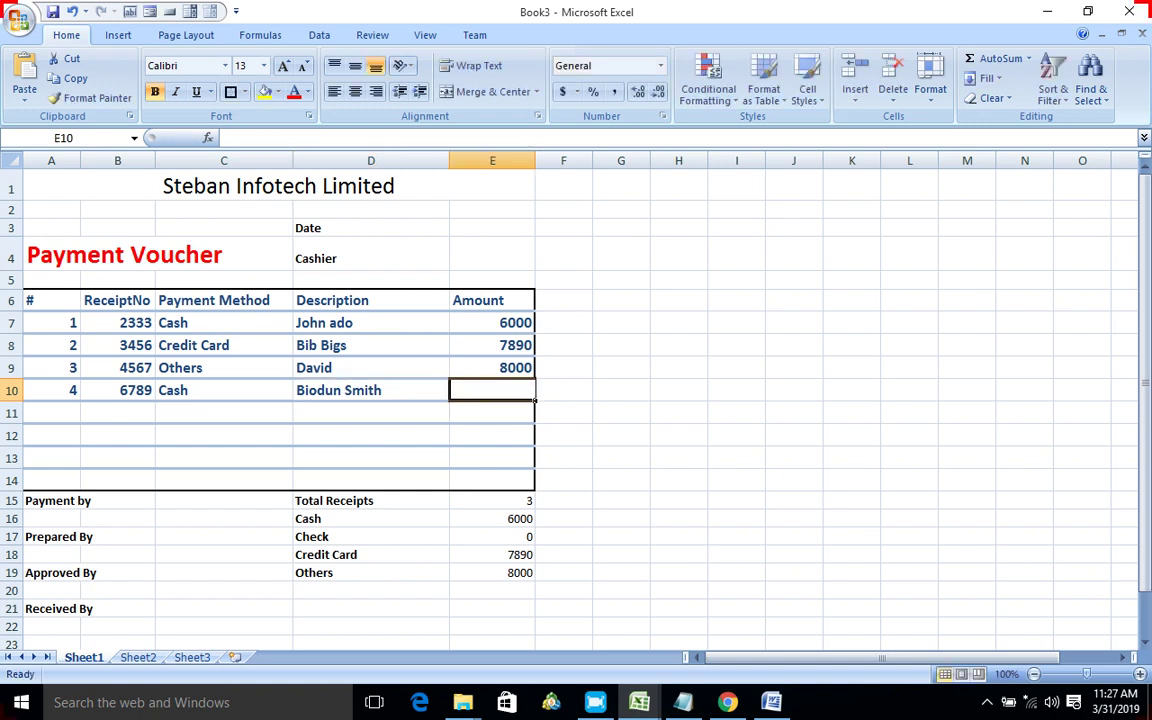
type("4500")
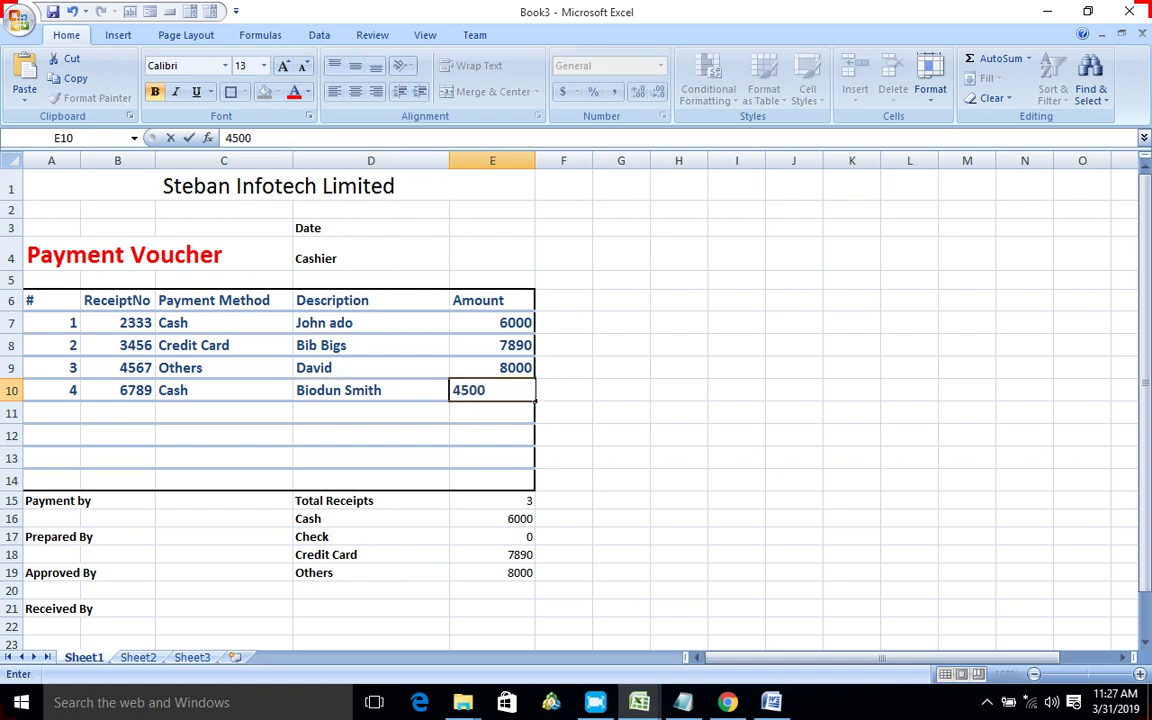
left_click(371, 457)
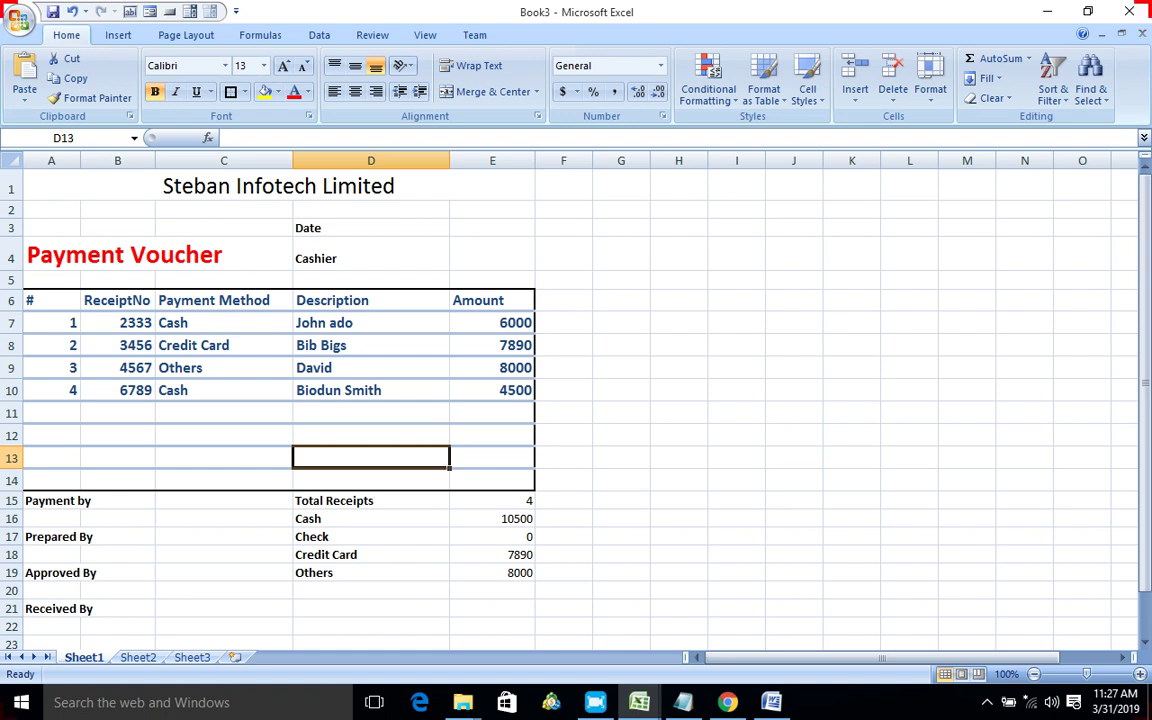
Step: Start row 11 with entry 5, receipt 5567 and payment method Check
left_click(51, 412)
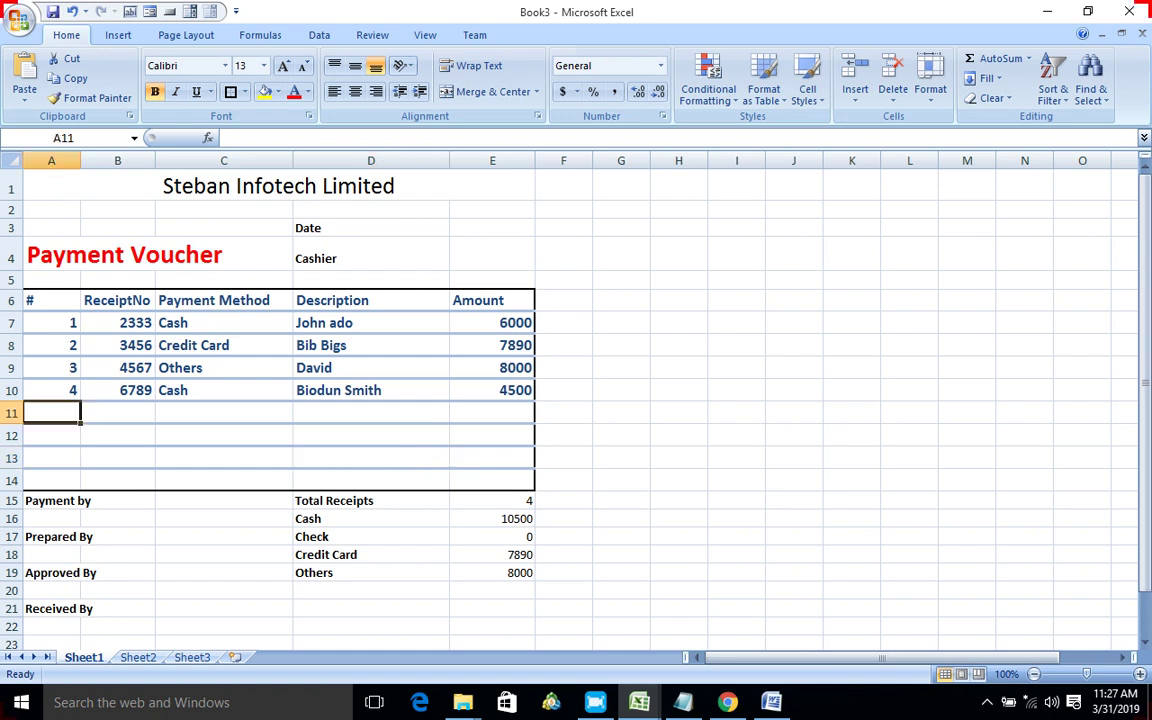
type("5")
left_click(117, 412)
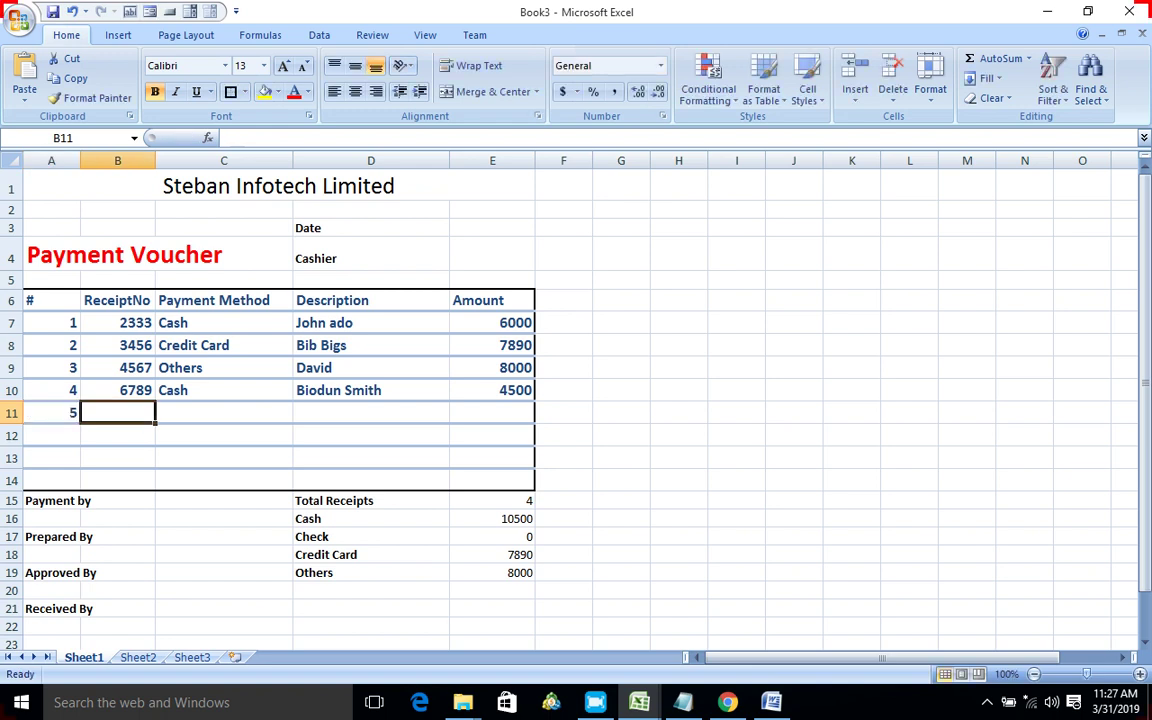
type("5567")
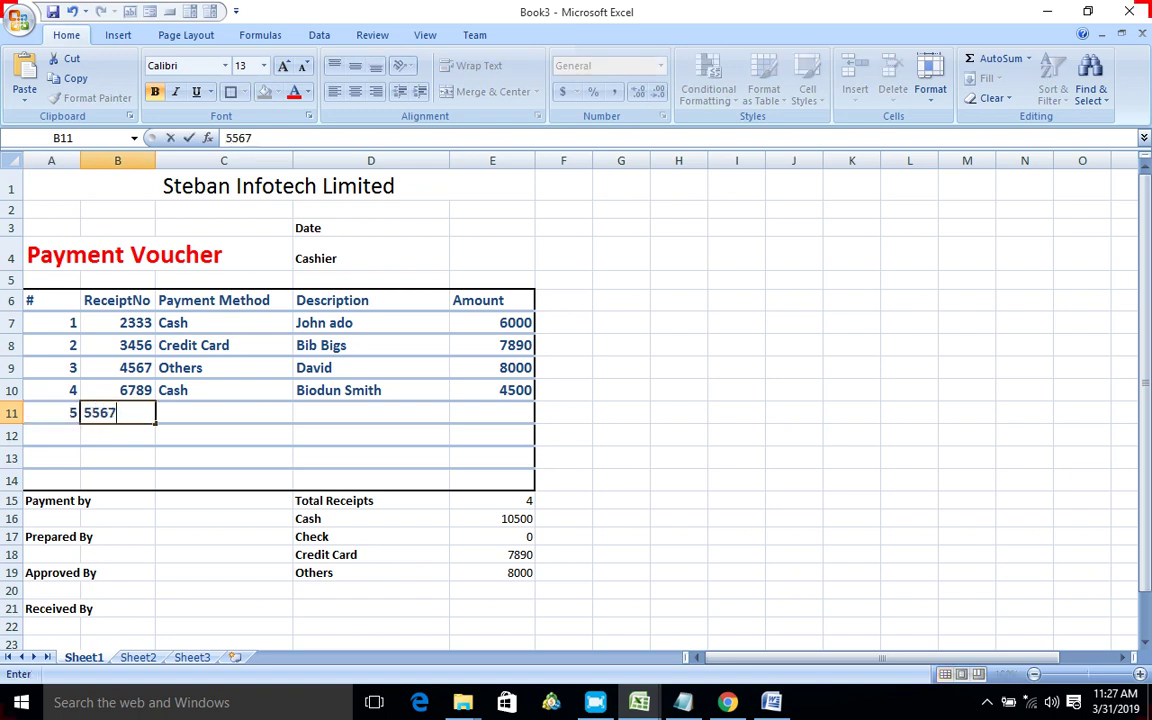
left_click(223, 390)
left_click(223, 412)
type("C")
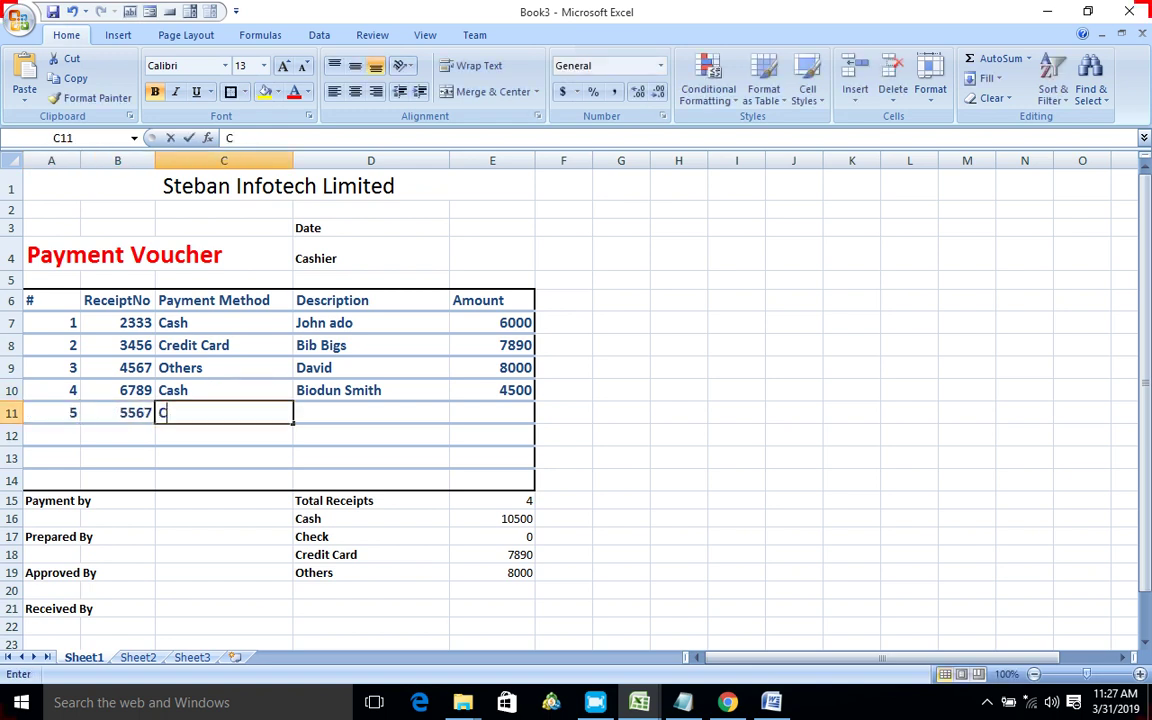
type("hec")
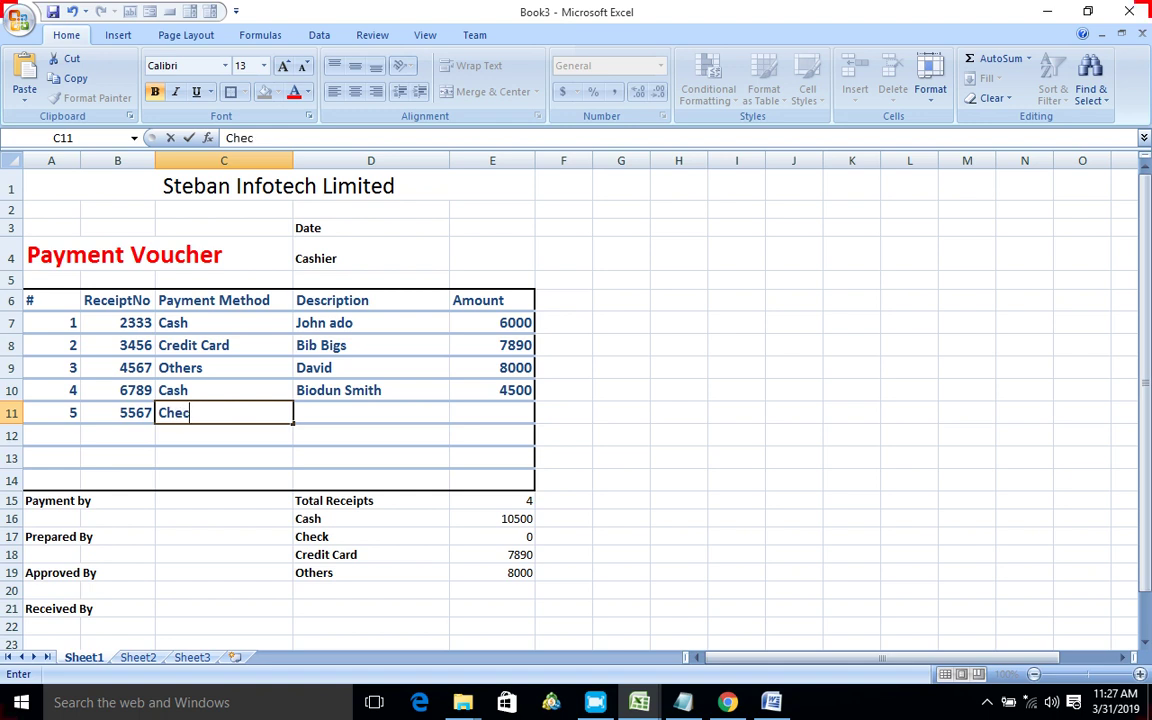
type("k")
left_click(370, 412)
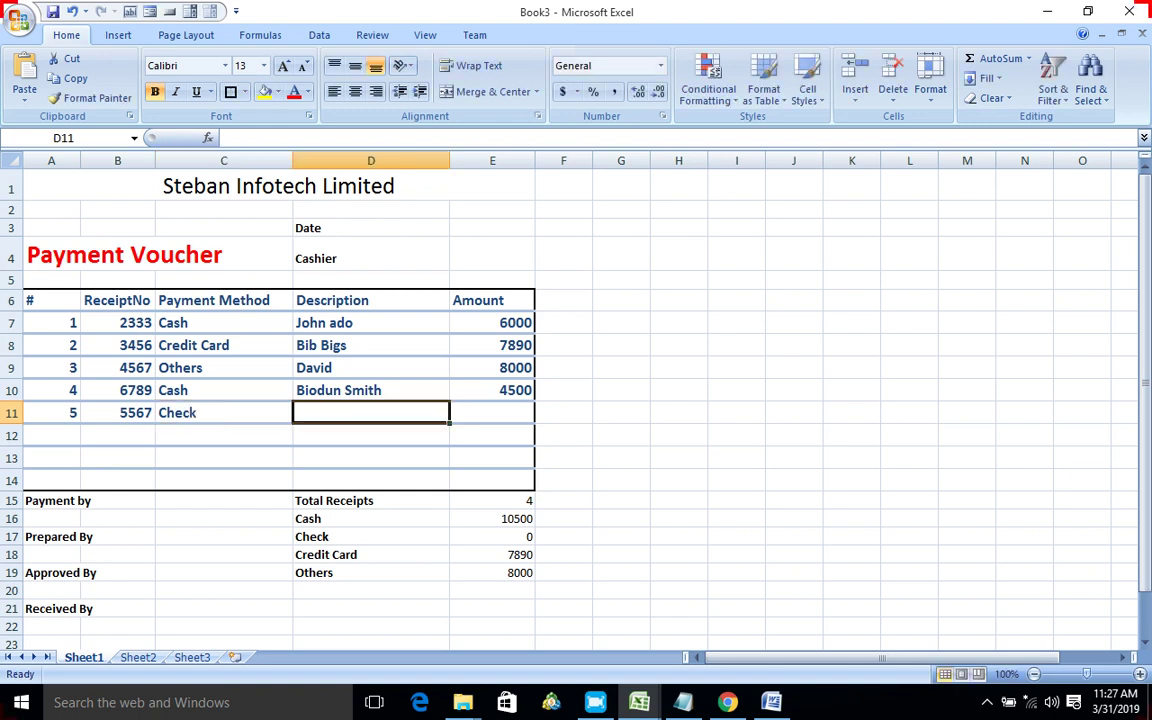
Step: Enter the payee name and amount 5600 in row 11
type("B")
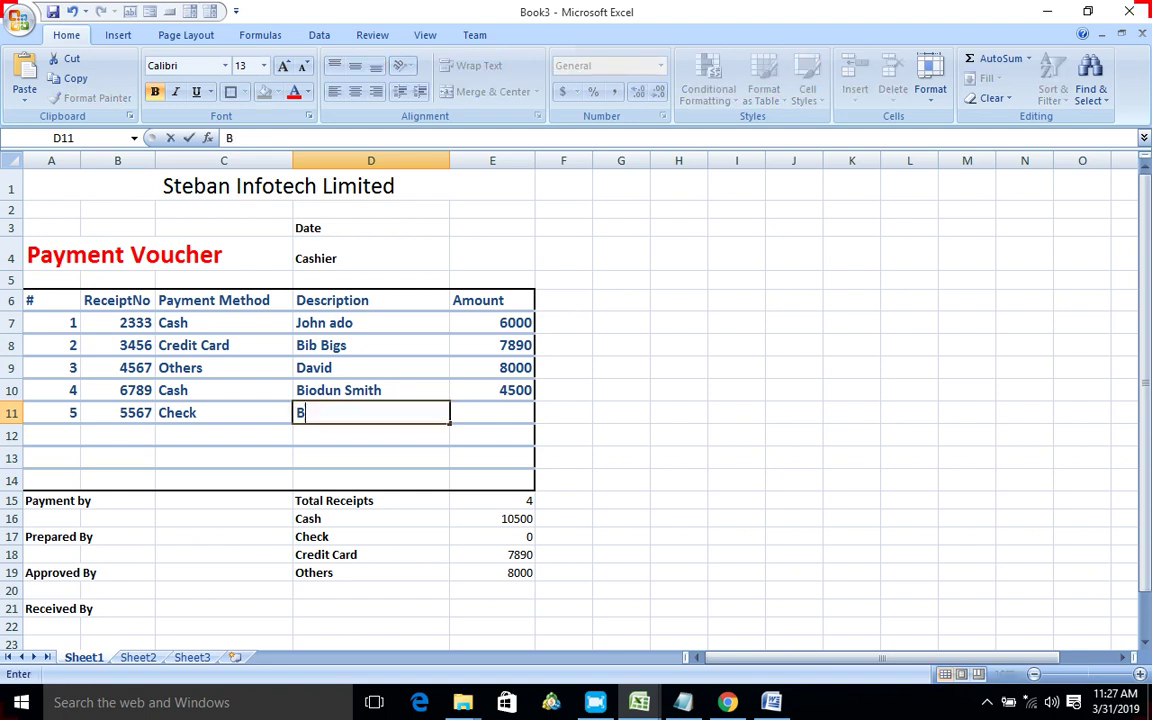
type("arrck ")
type("O")
type("bama")
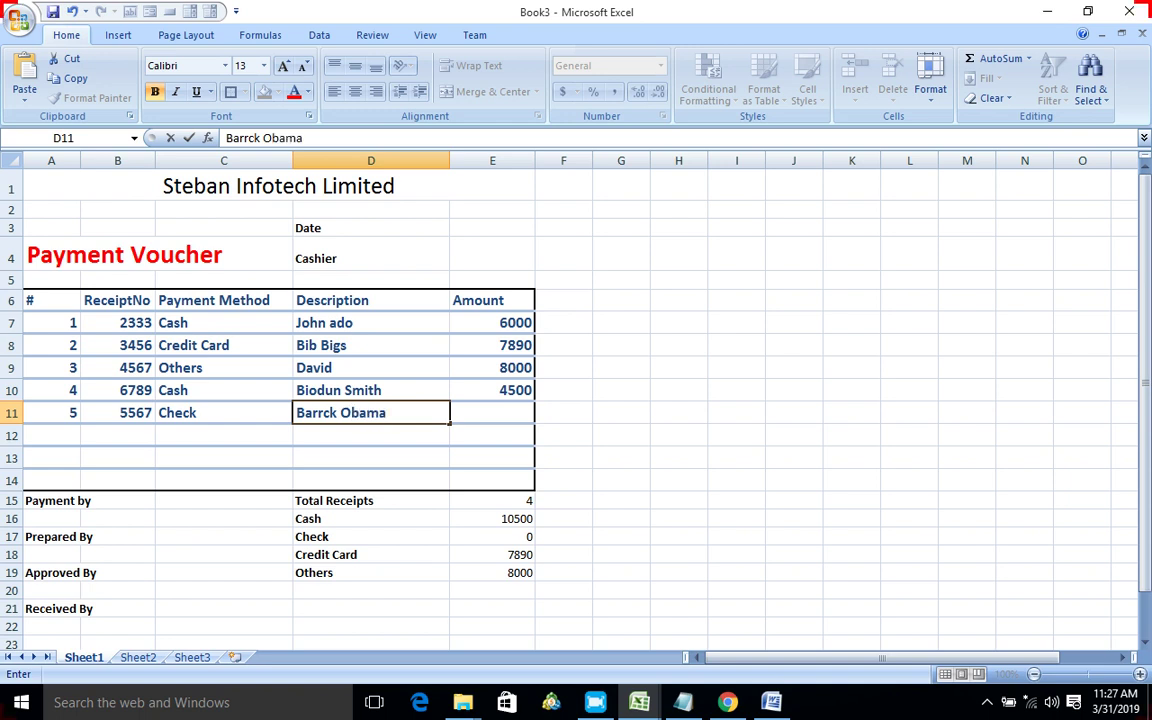
key("Tab")
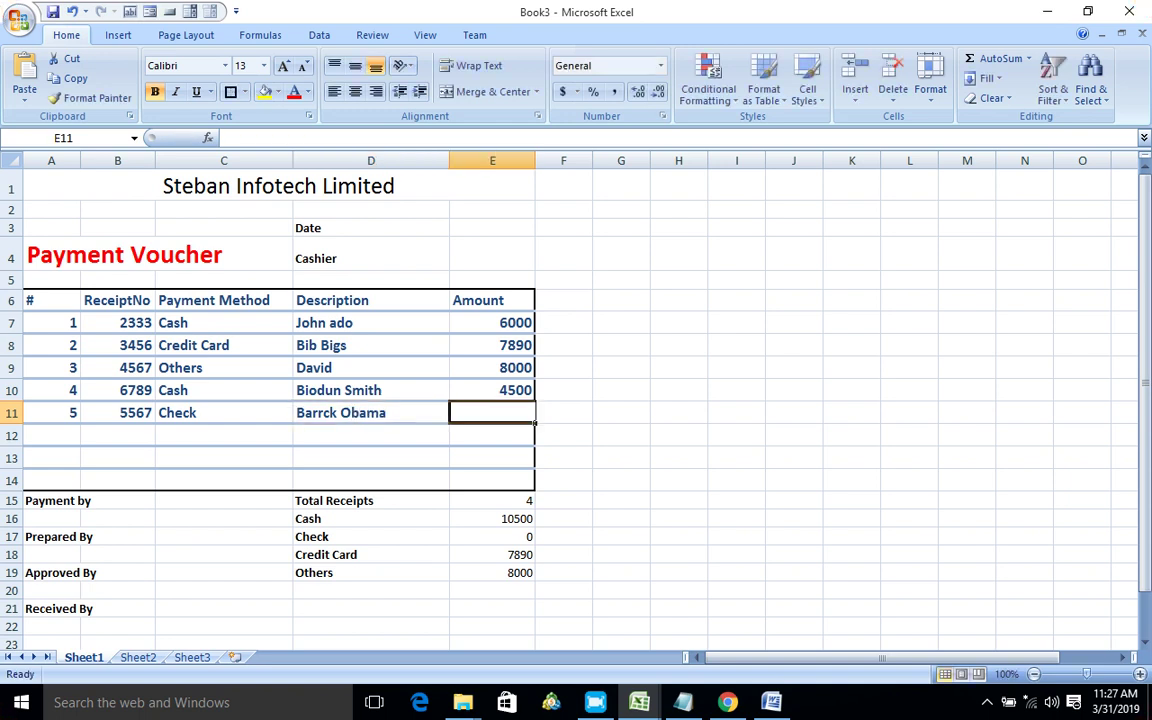
type("5")
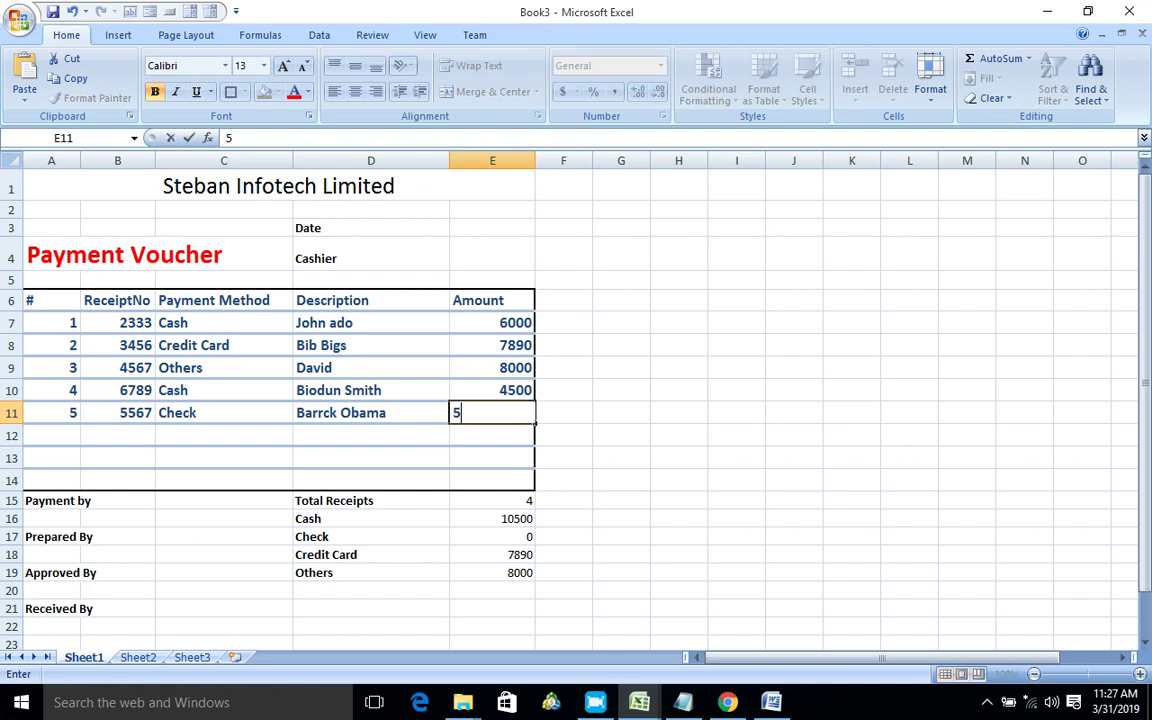
type("600")
left_click(492, 458)
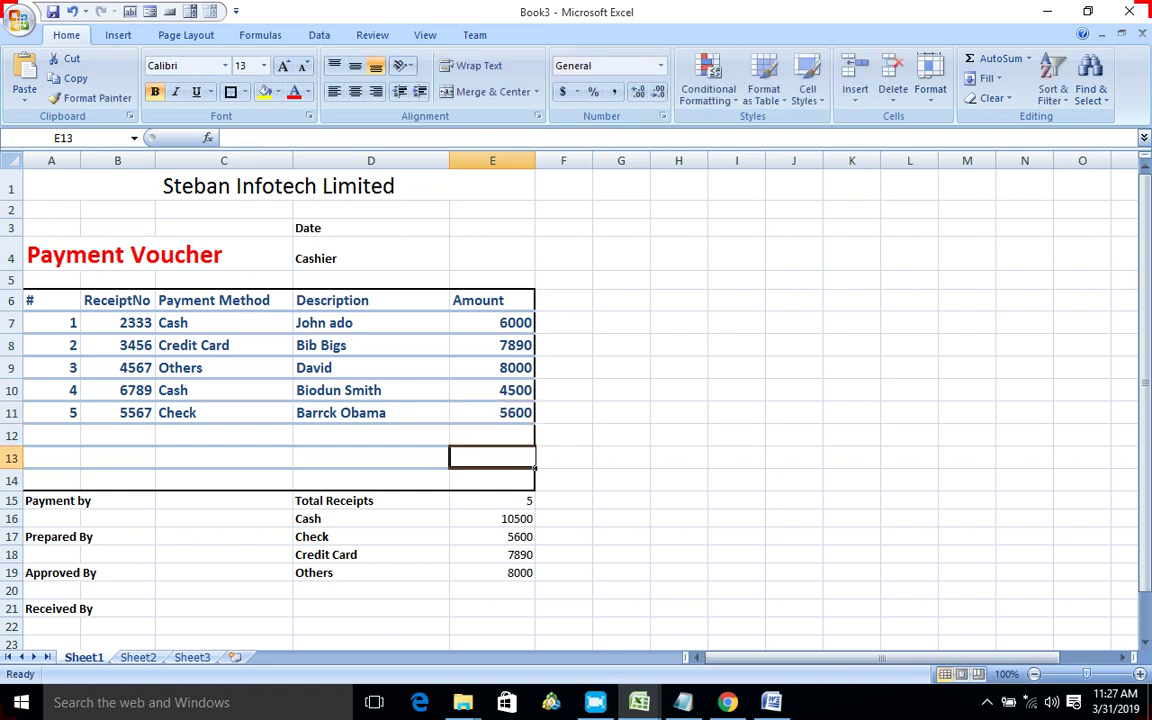
left_click(492, 228)
Step: Put =TODAY() in E3 so the date shows 3/31/2019
type("=")
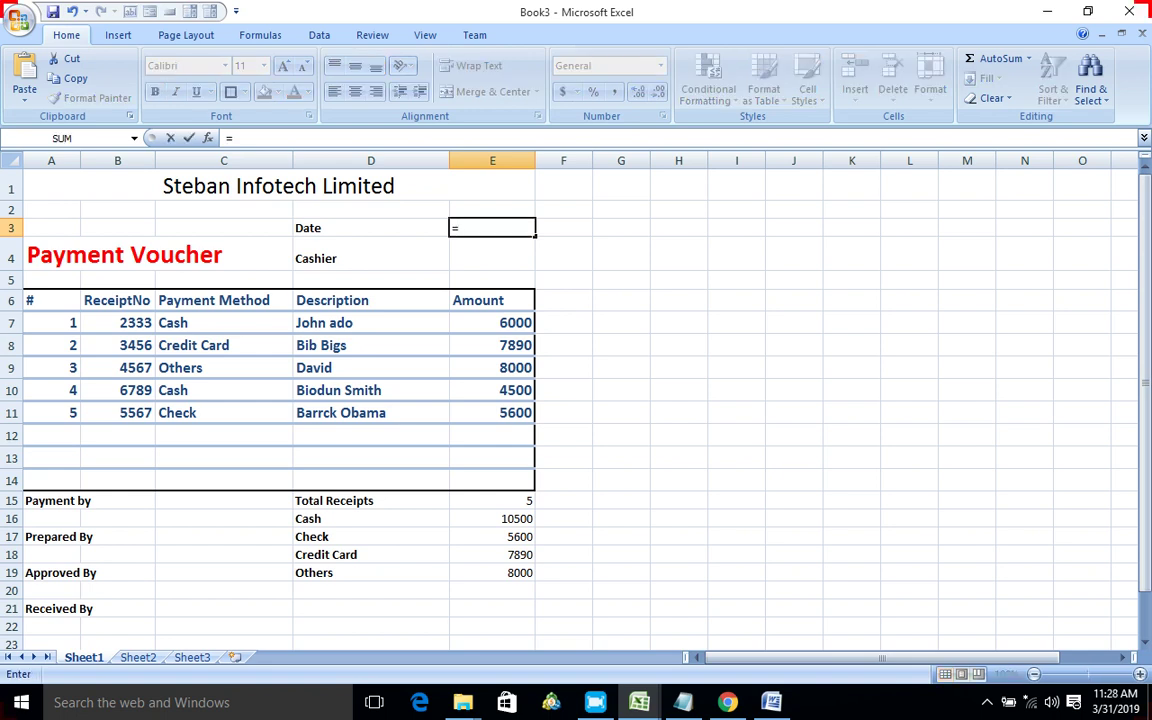
type("To")
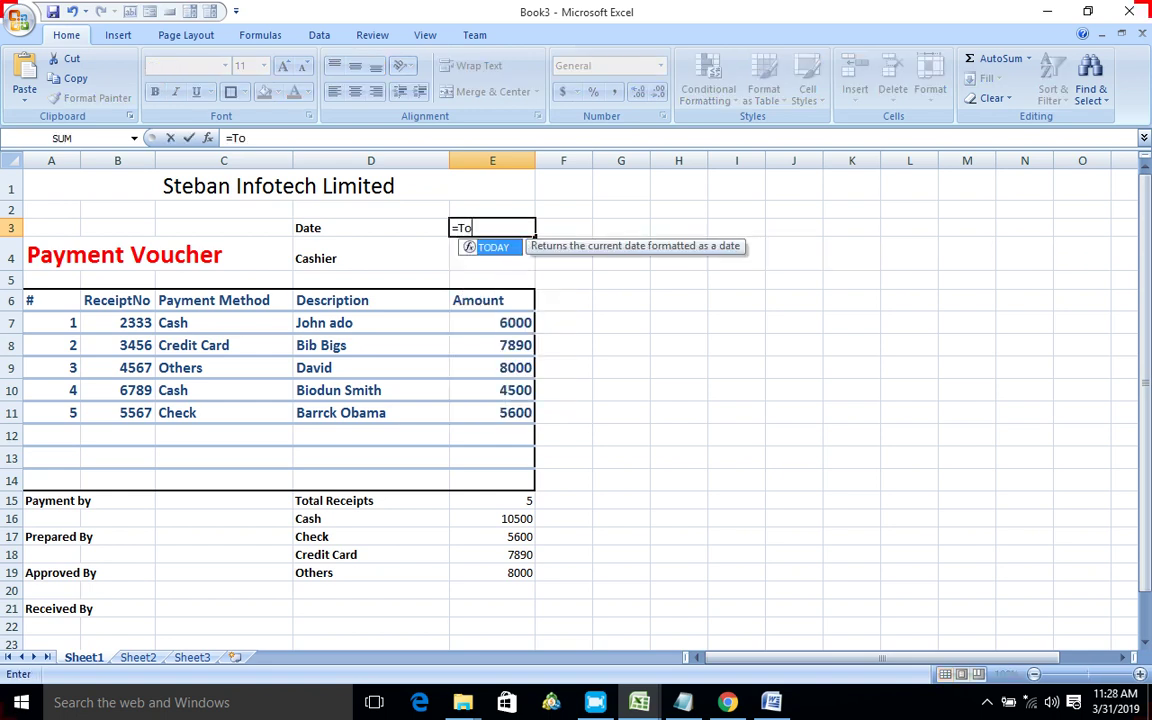
key("Tab")
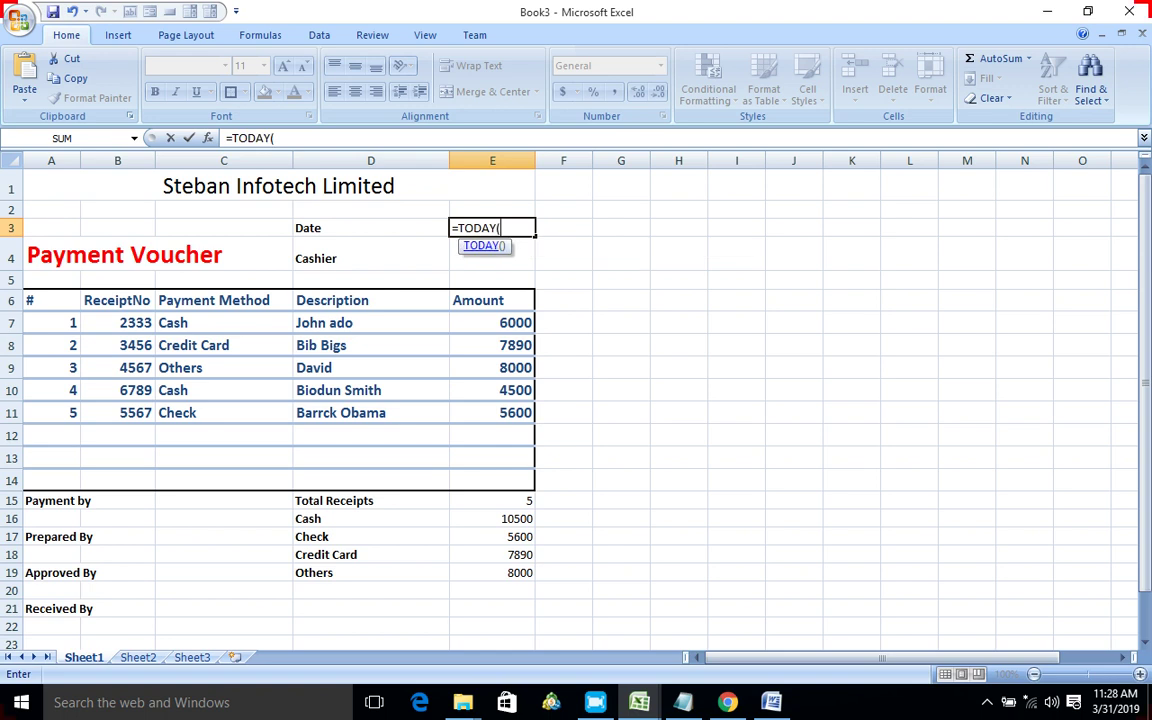
type(")")
key("Return")
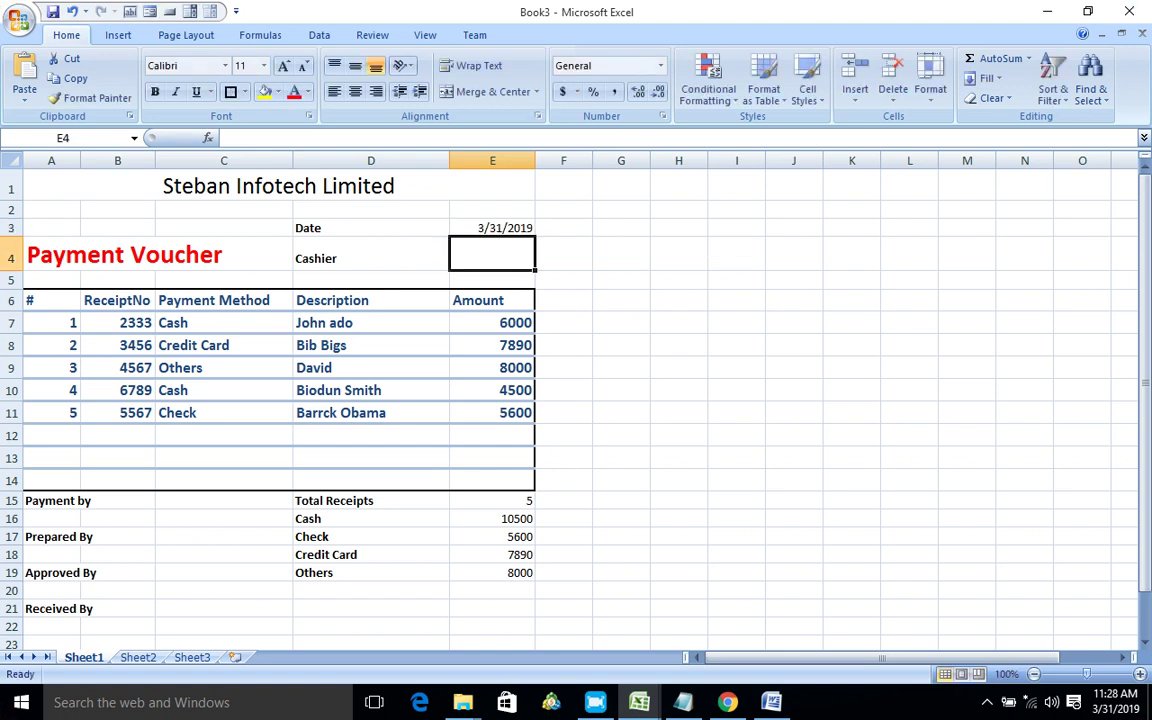
Step: Add the label 'Paid To' in cell A5
left_click(51, 280)
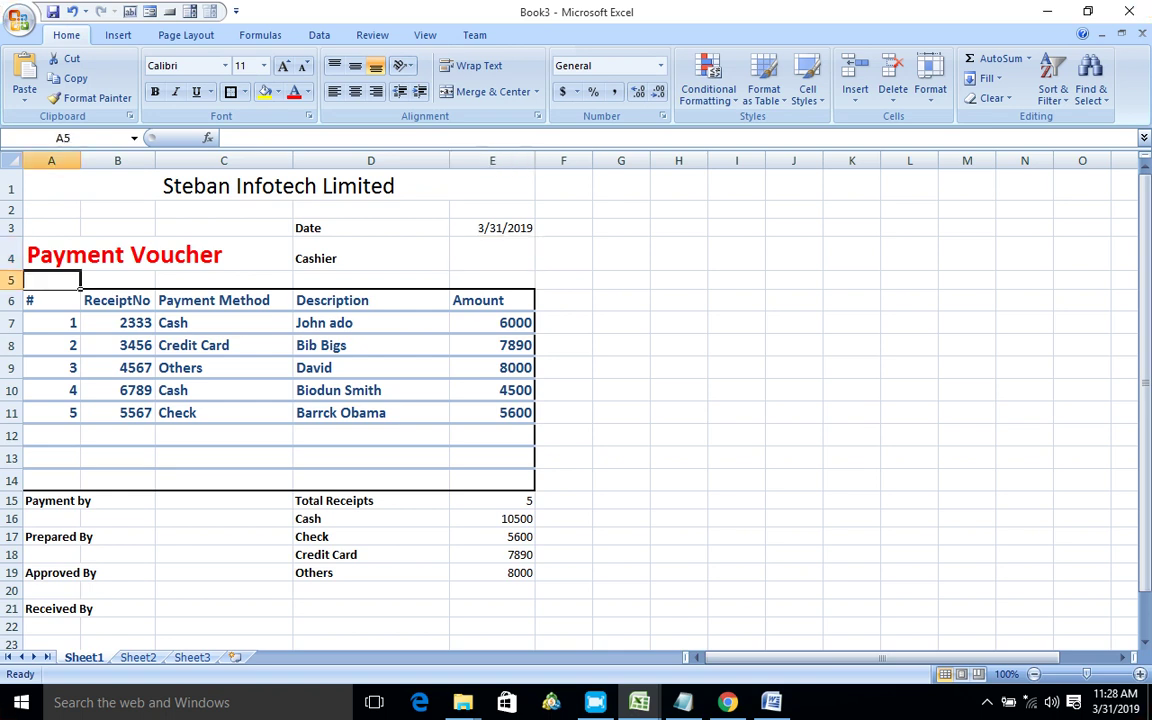
type("Pa")
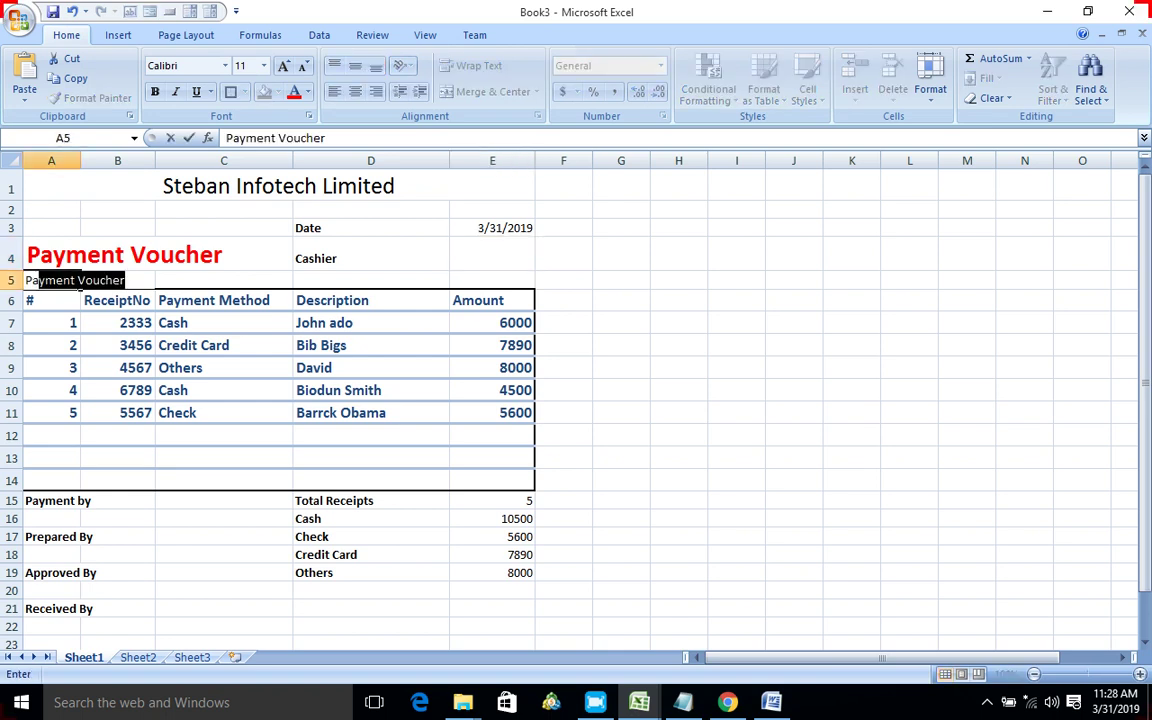
type("id")
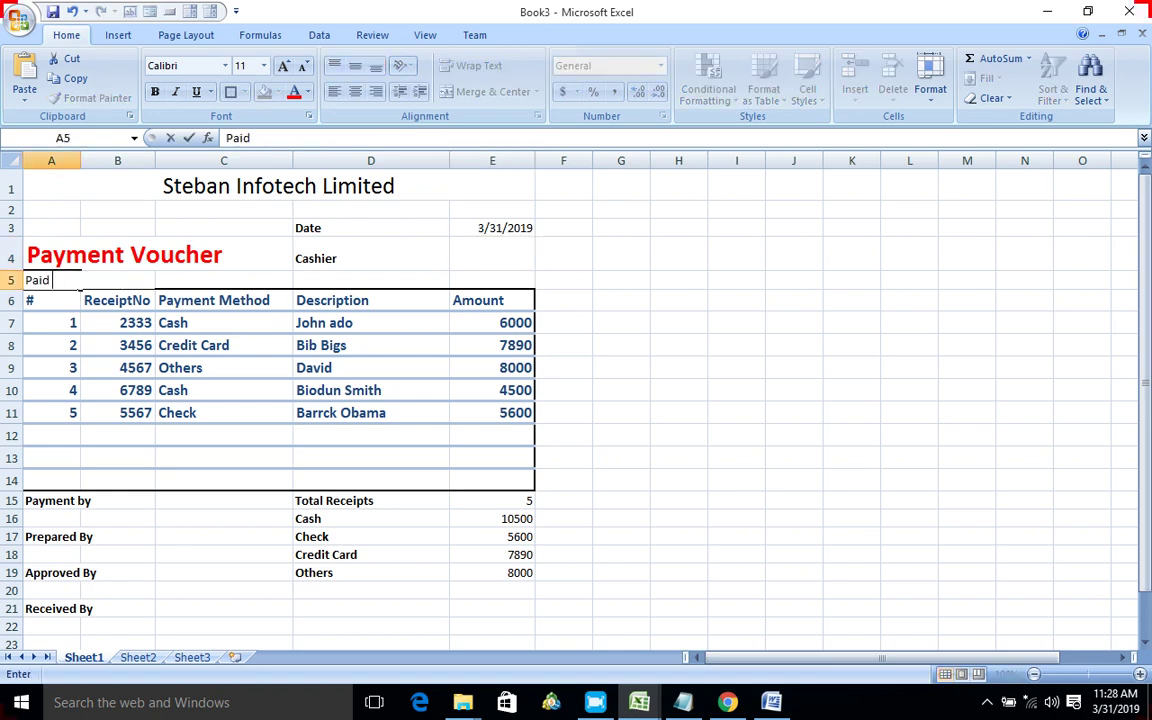
type(" To")
left_click(223, 367)
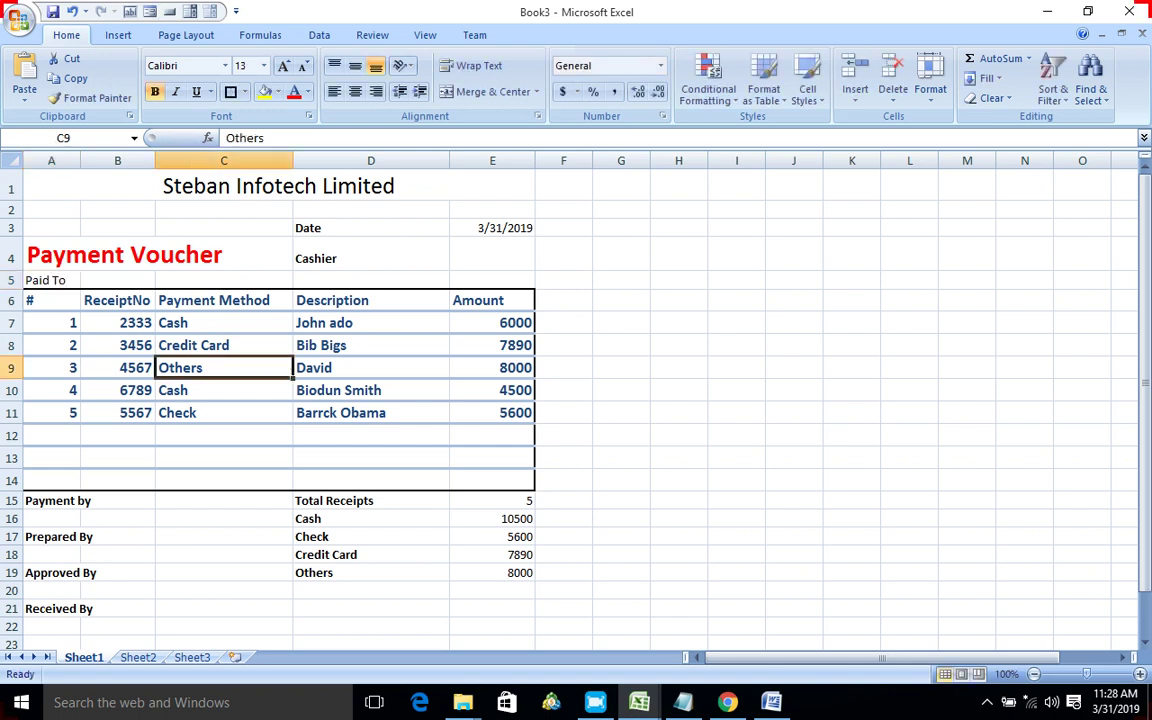
left_click(117, 280)
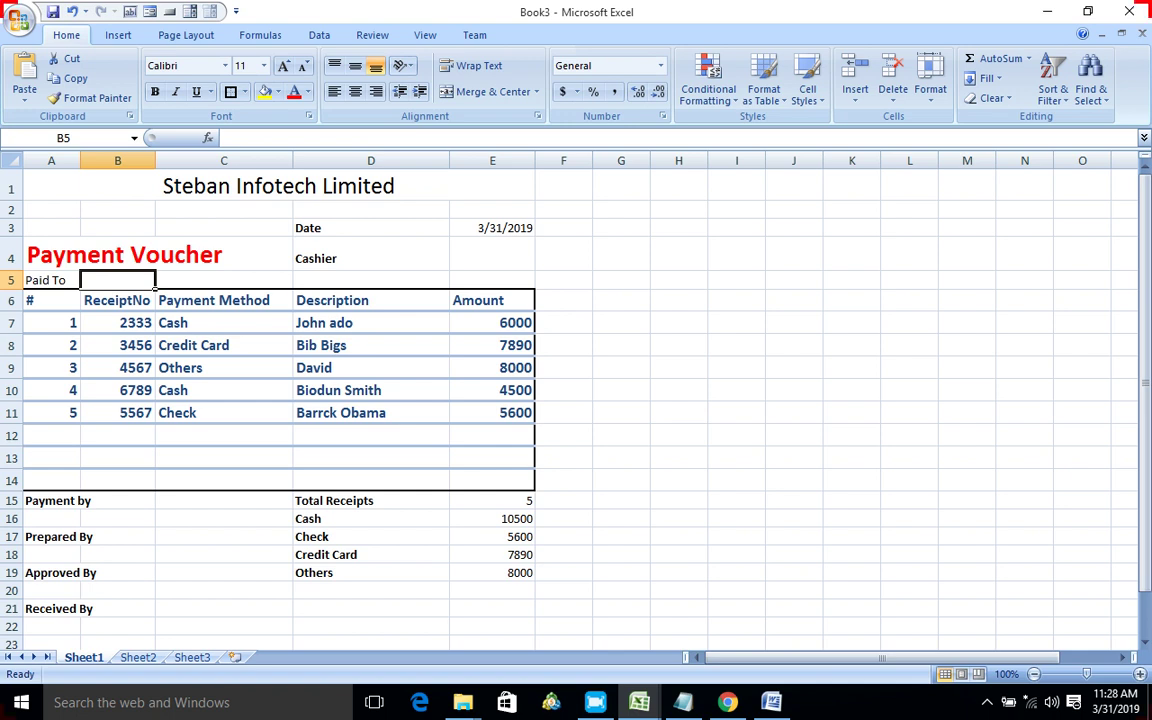
Step: Apply green font color to the Date label in D3 and Cashier label in D4
left_click(370, 228)
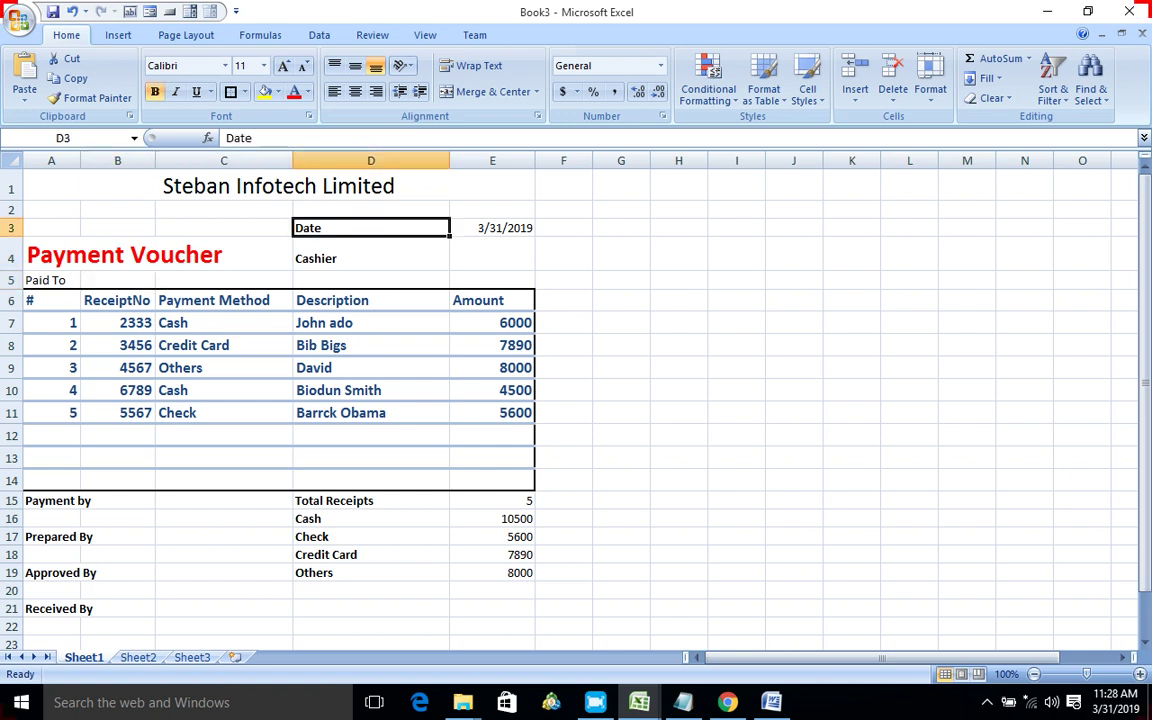
left_click(307, 92)
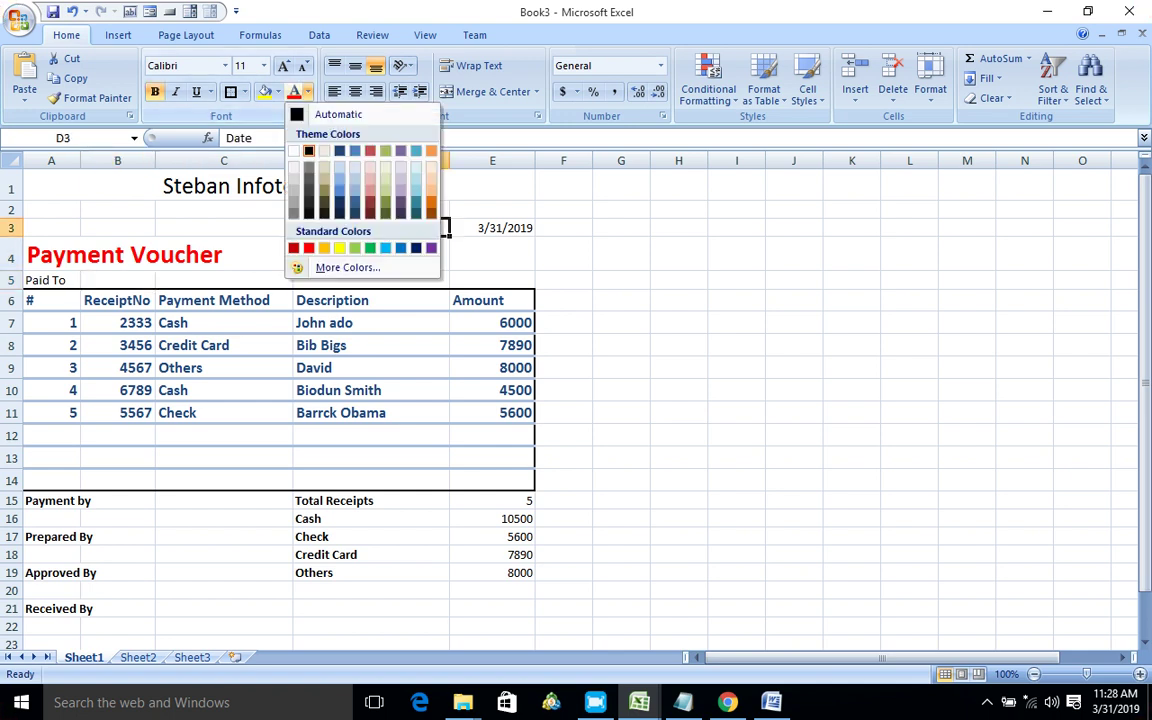
left_click(370, 248)
left_click(370, 258)
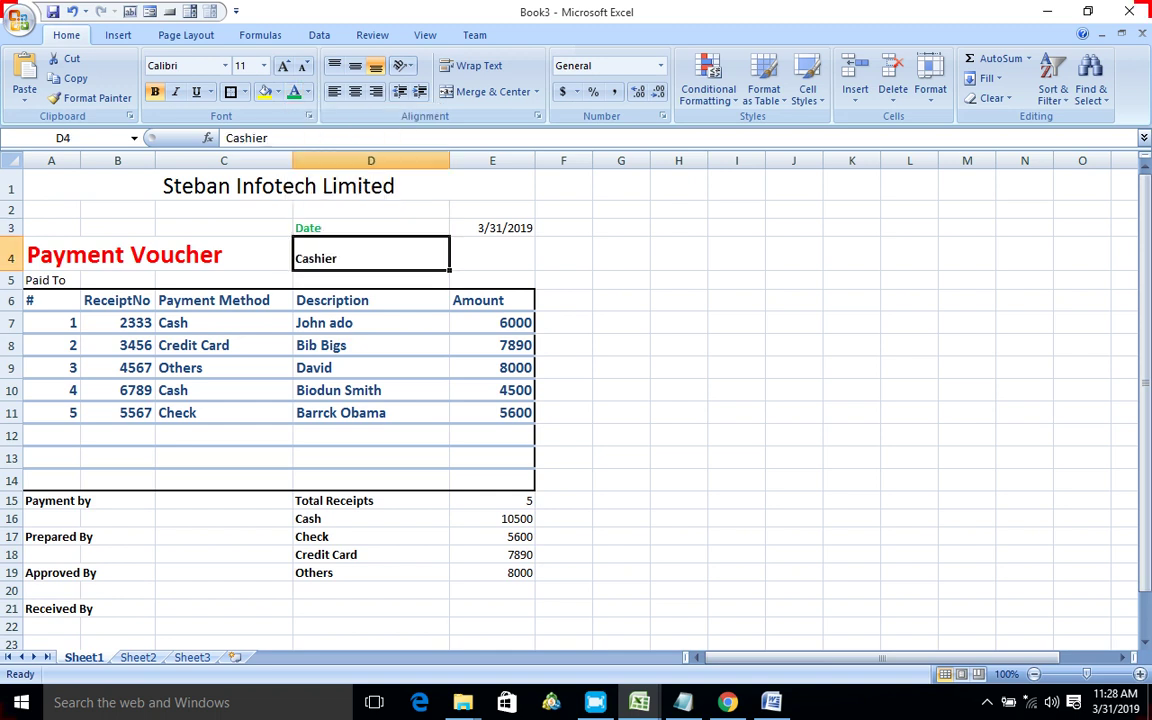
left_click(307, 92)
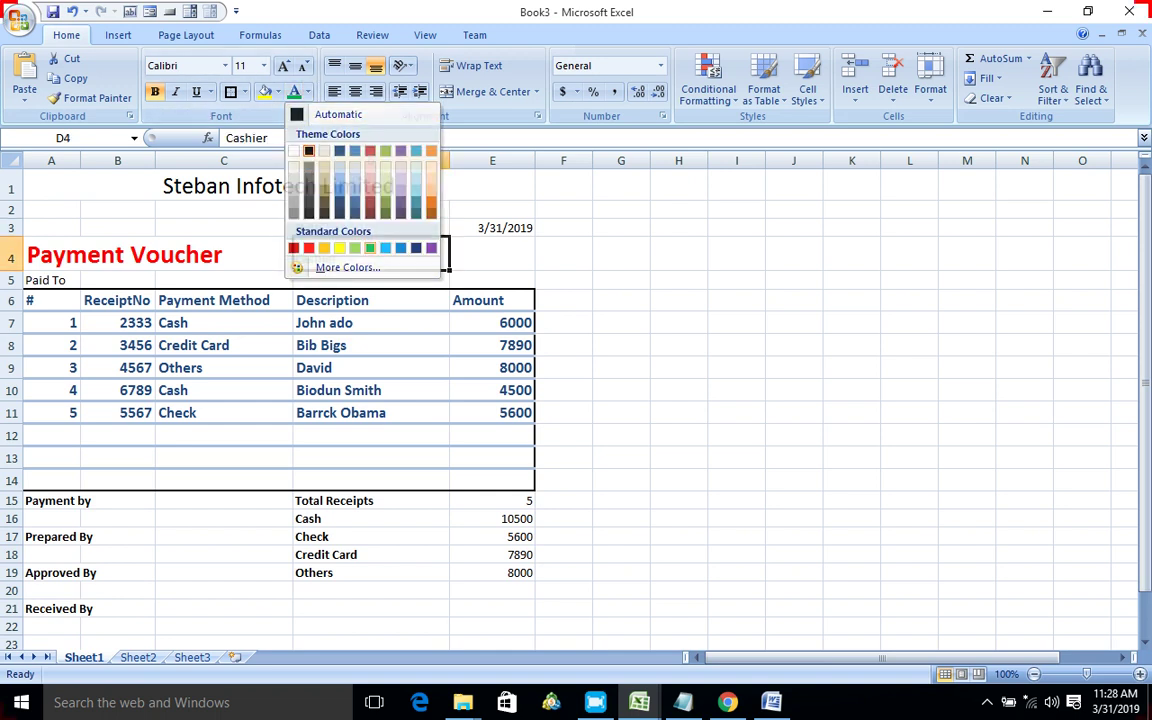
left_click(370, 248)
left_click(370, 300)
left_click(223, 608)
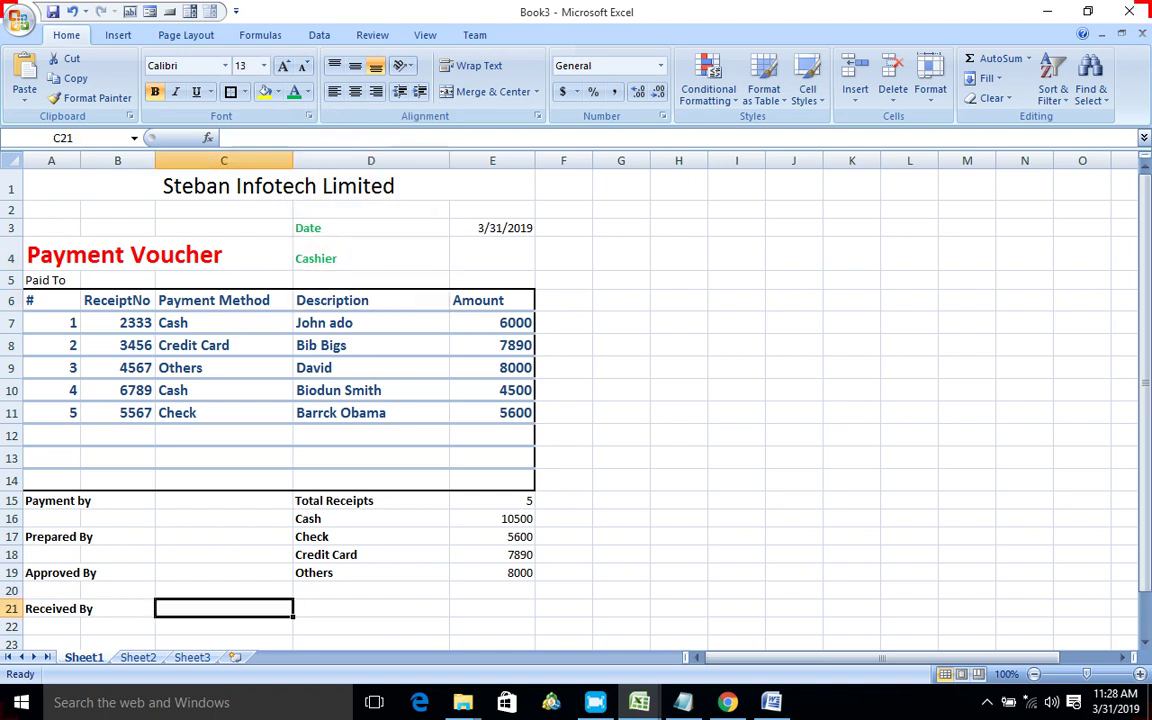
Step: Put a border around the voucher area A1:E22
left_click_drag(60, 186, 500, 627)
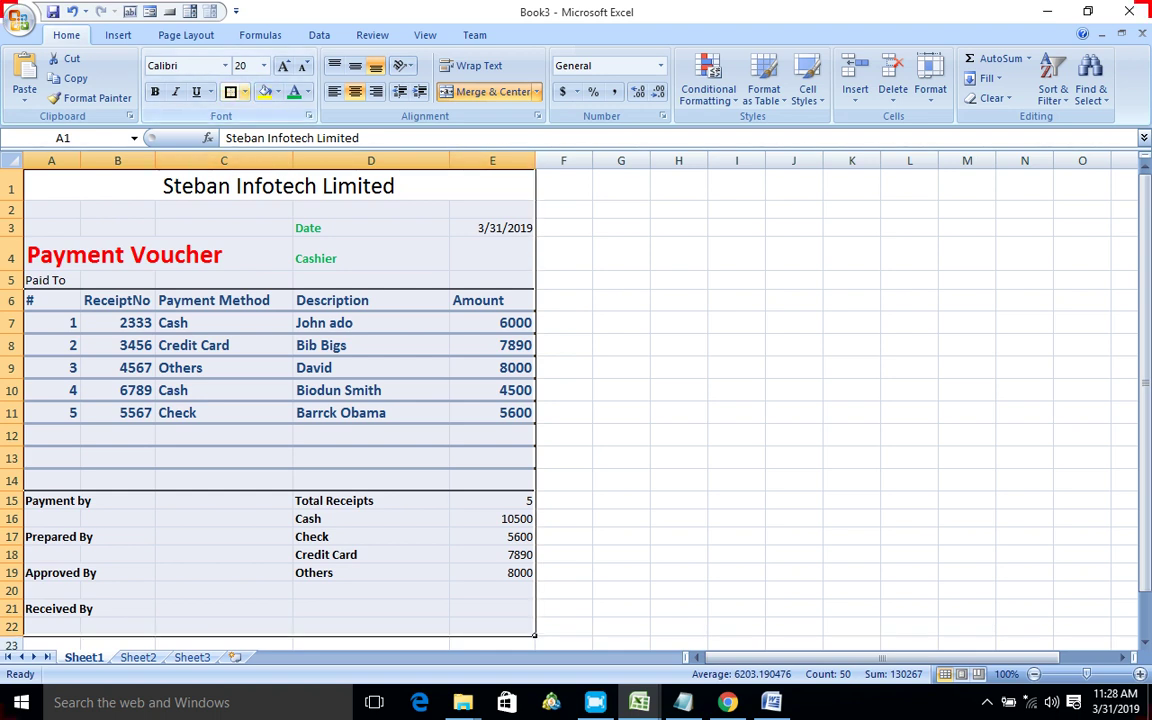
left_click(244, 92)
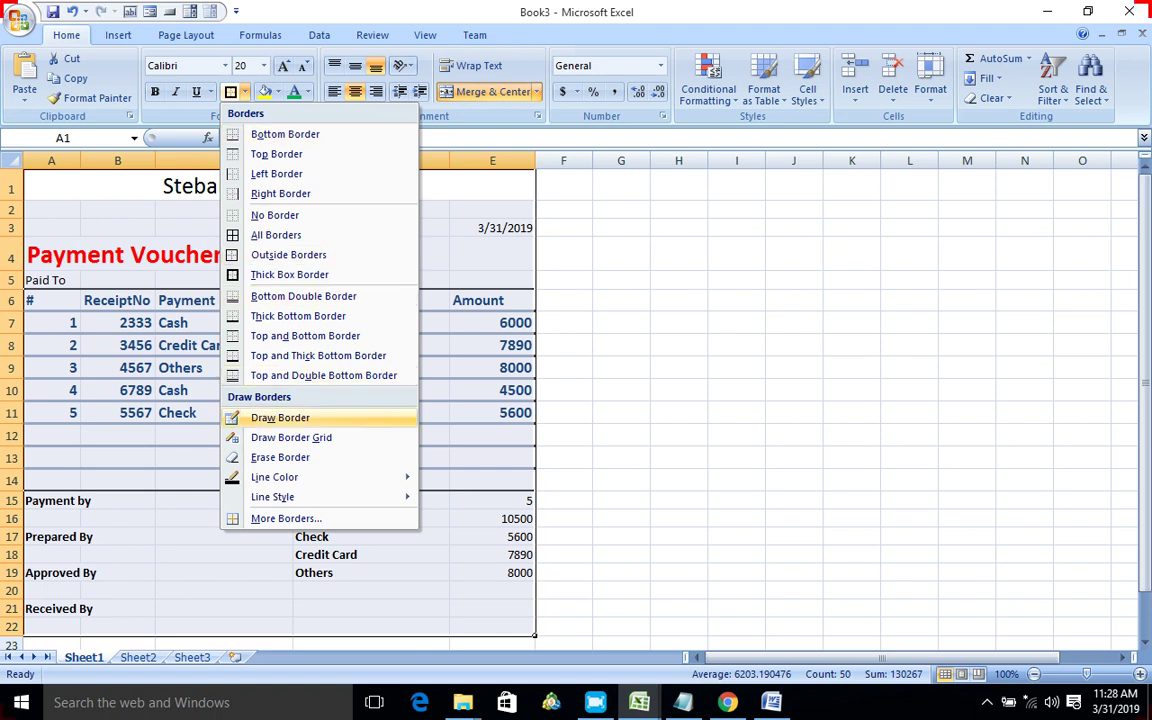
left_click(305, 335)
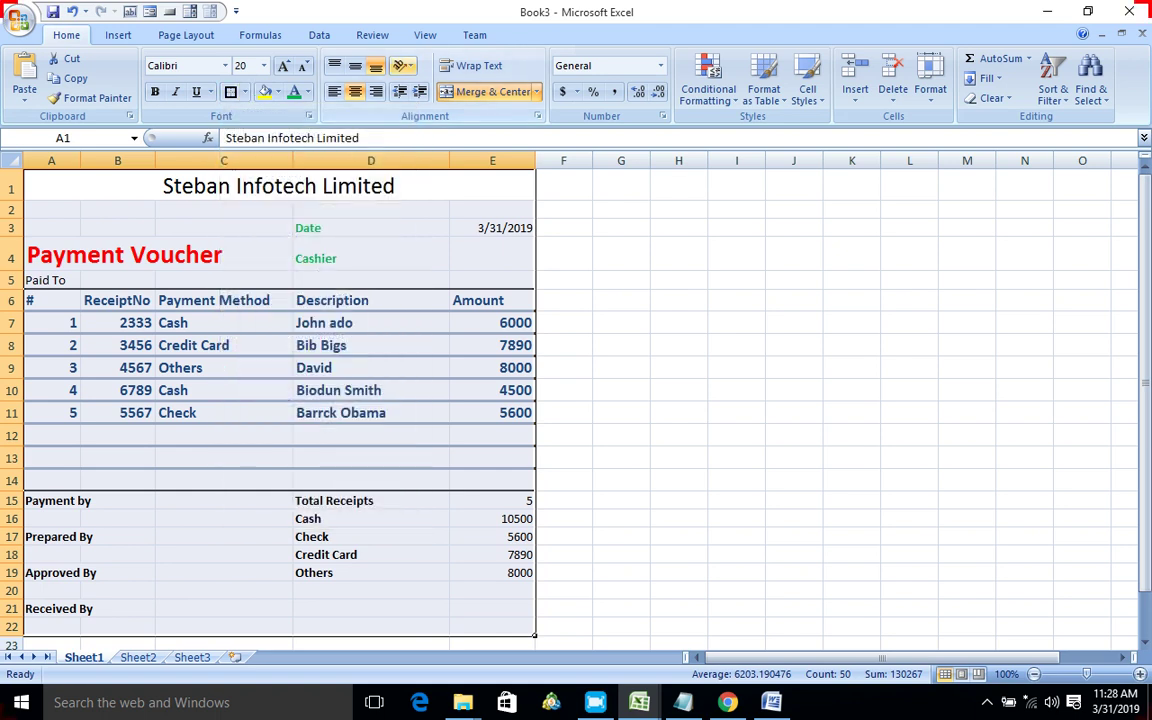
Step: Turn off worksheet gridlines so only the voucher's borders show
left_click(372, 35)
left_click(425, 35)
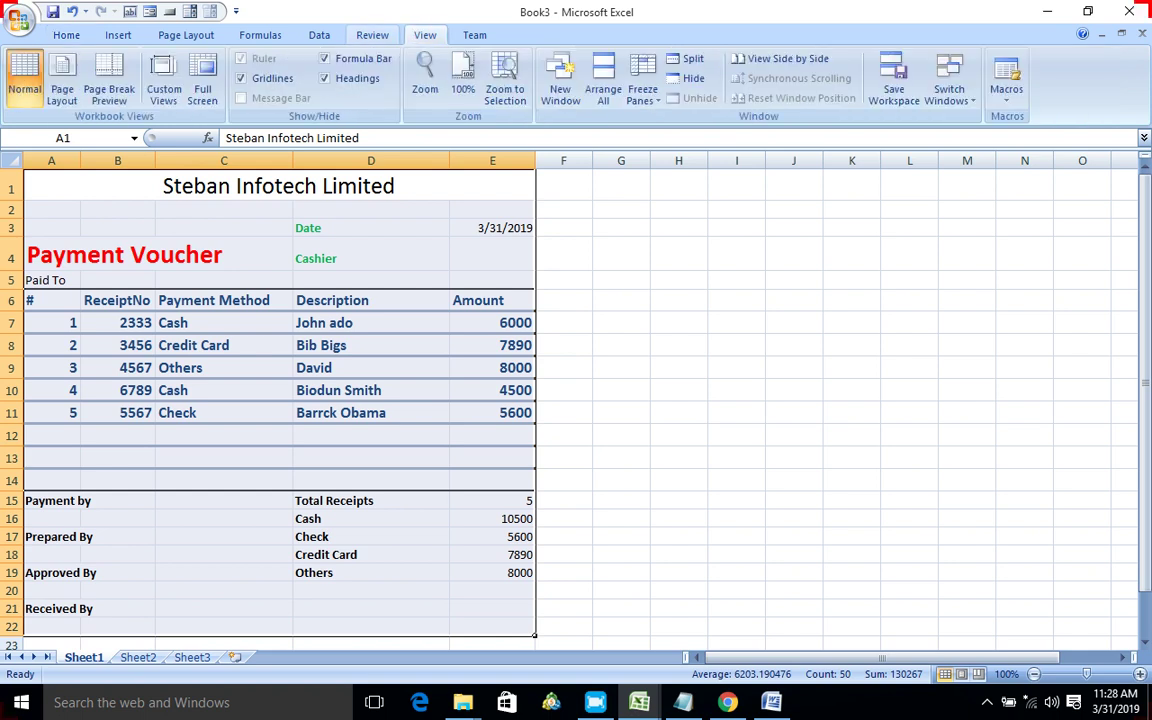
left_click(241, 78)
left_click(679, 253)
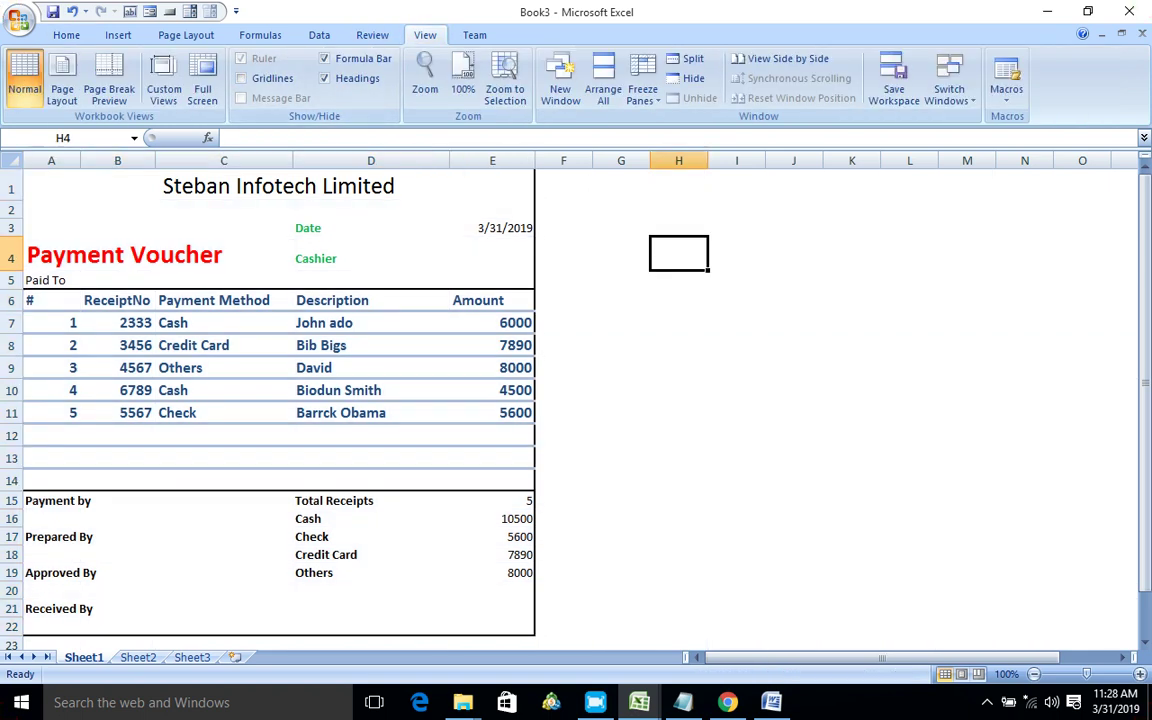